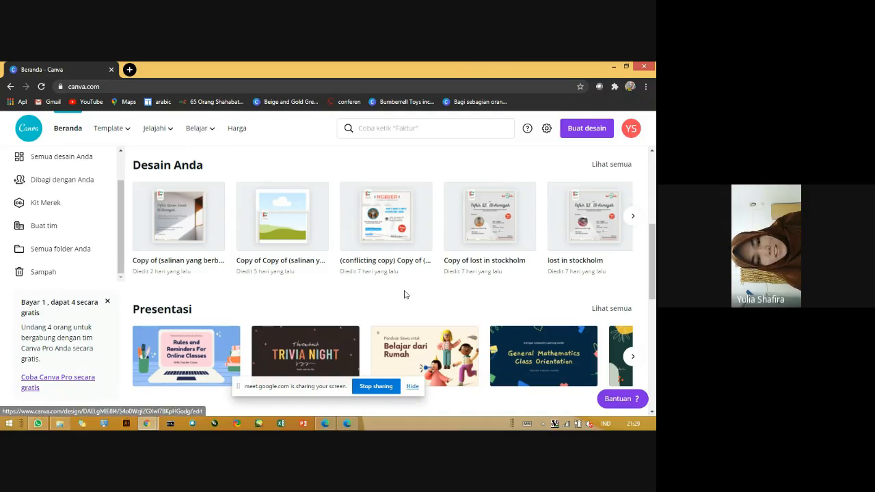
# Browse the home page's template categories and look through the existing designs under Desain Anda
pyautogui.scroll(-5, 404, 295)
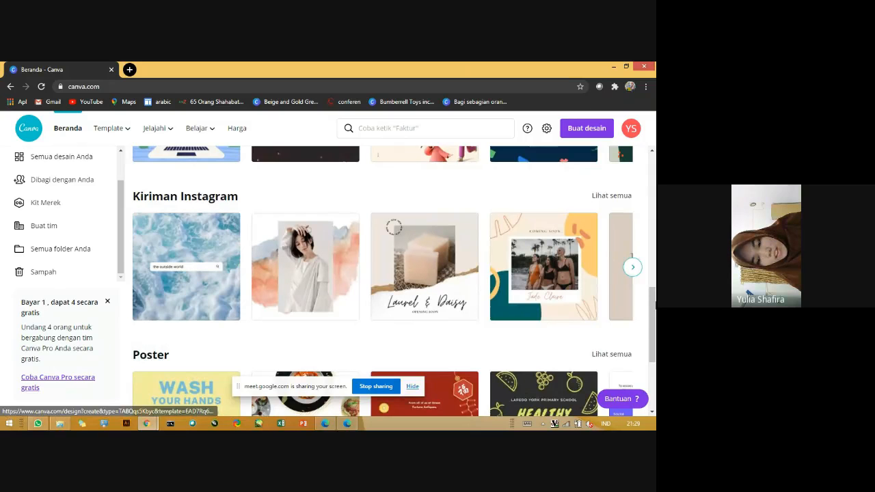
pyautogui.scroll(-1, 654, 306)
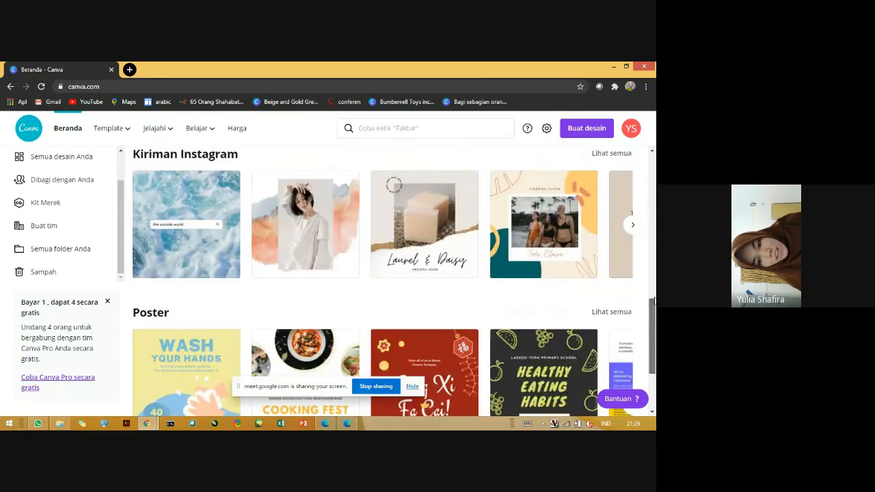
pyautogui.scroll(5, 654, 301)
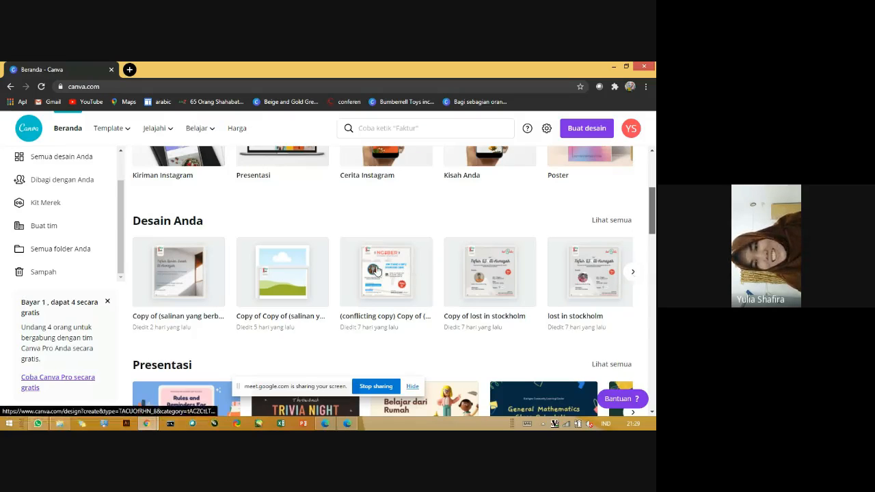
pyautogui.scroll(3, 377, 270)
pyautogui.click(633, 272)
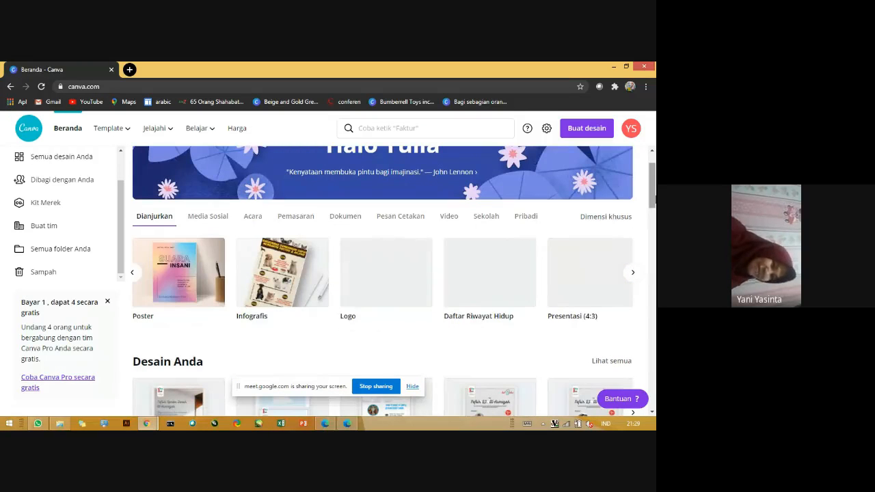
pyautogui.moveTo(653, 198); pyautogui.dragTo(652, 234)
pyautogui.scroll(-1, 654, 226)
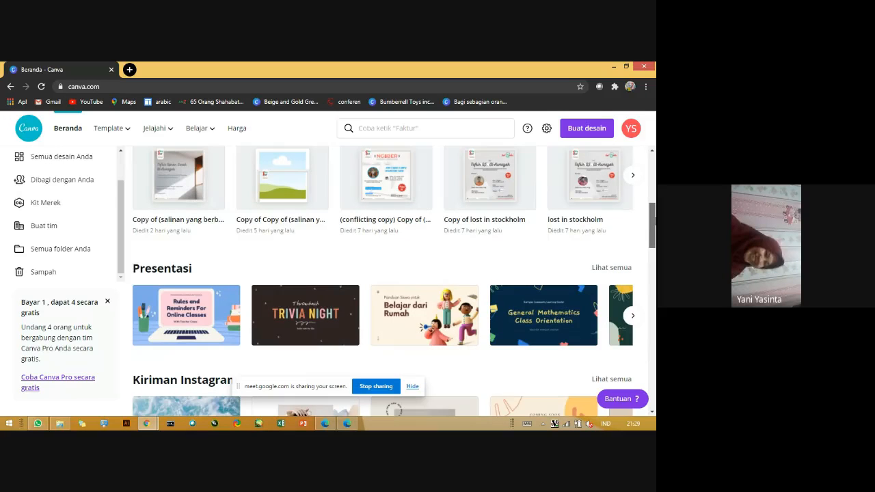
pyautogui.scroll(2, 649, 232)
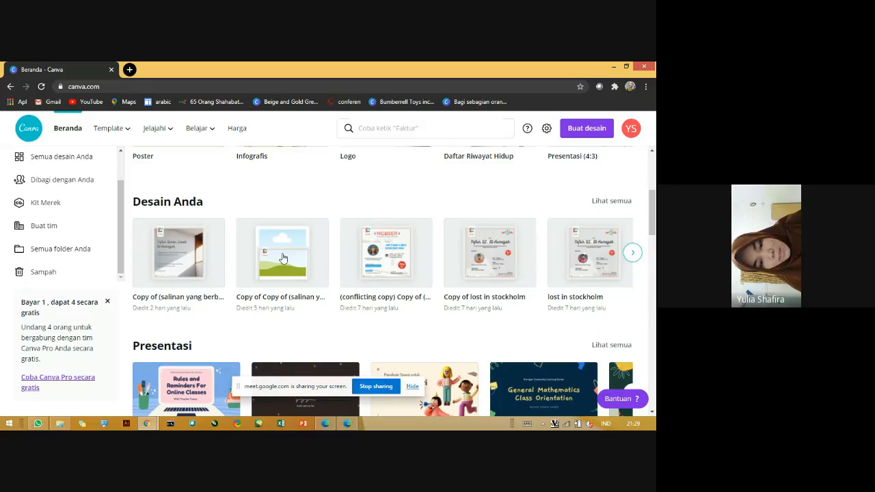
pyautogui.click(632, 254)
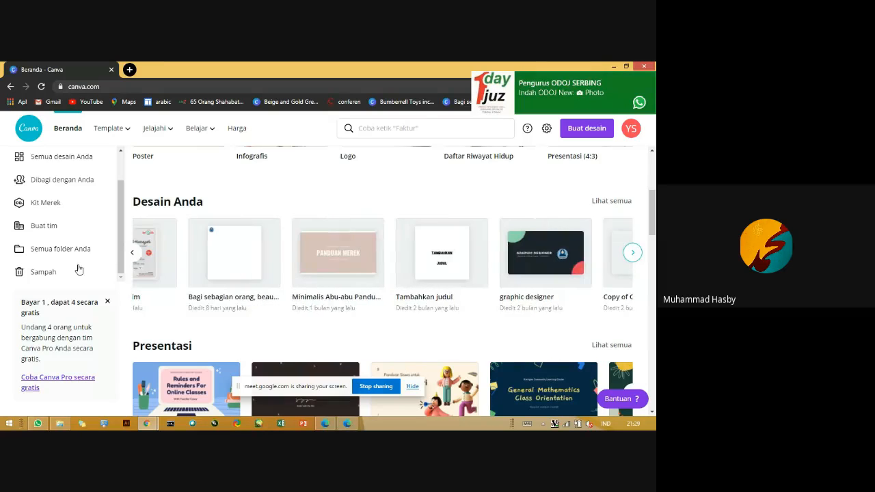
pyautogui.click(133, 253)
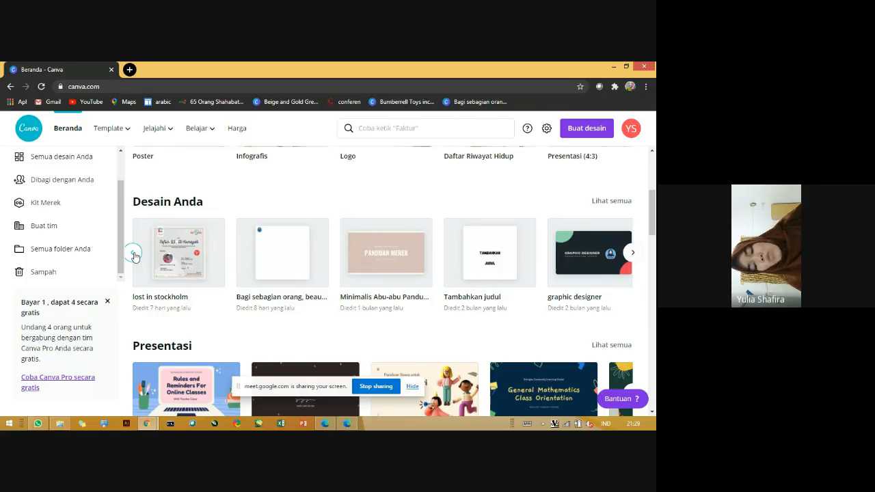
pyautogui.click(134, 254)
pyautogui.click(134, 254)
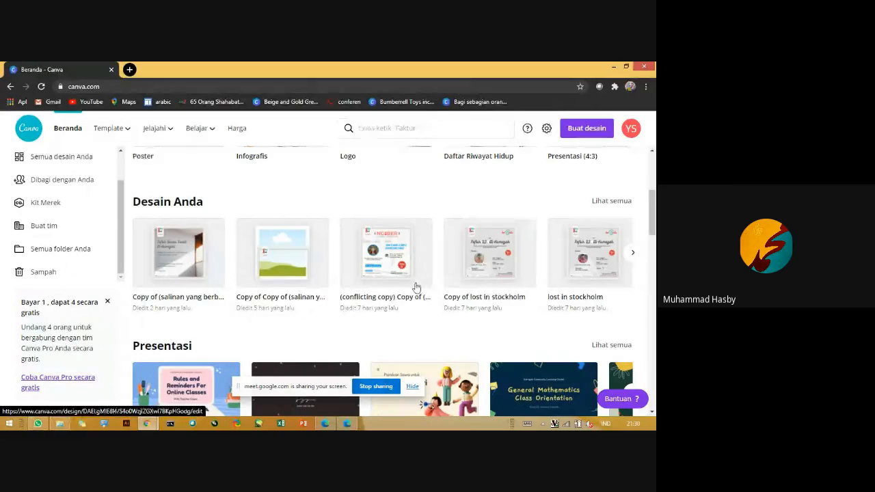
# Open the existing design "Copy of lost in stockholm" for editing
pyautogui.click(488, 257)
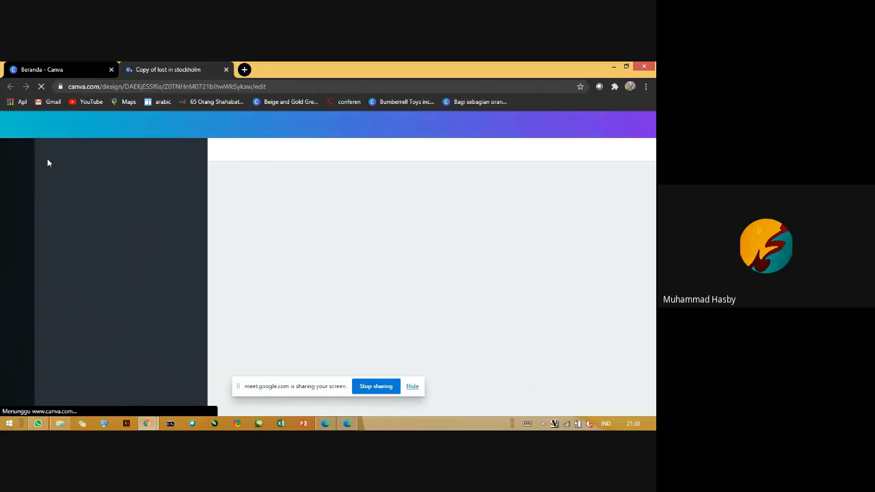
pyautogui.click(63, 73)
pyautogui.click(166, 68)
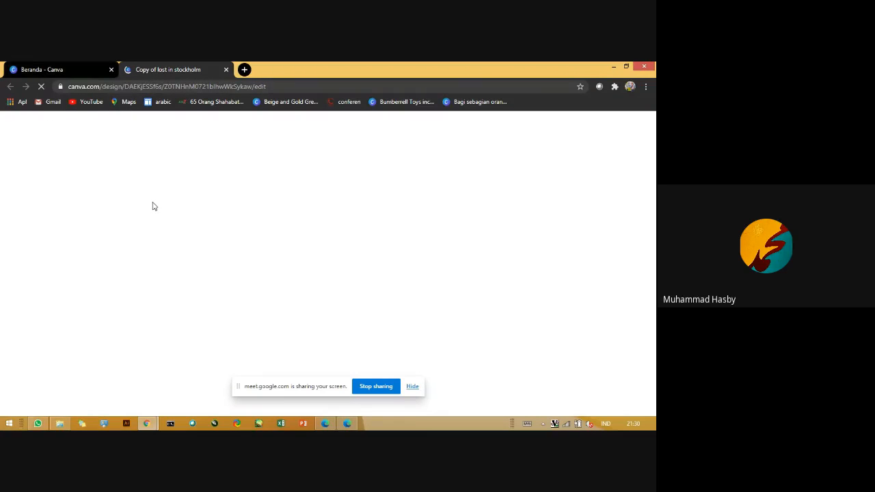
pyautogui.click(72, 69)
pyautogui.hotkey('ctrl', 'Tab')
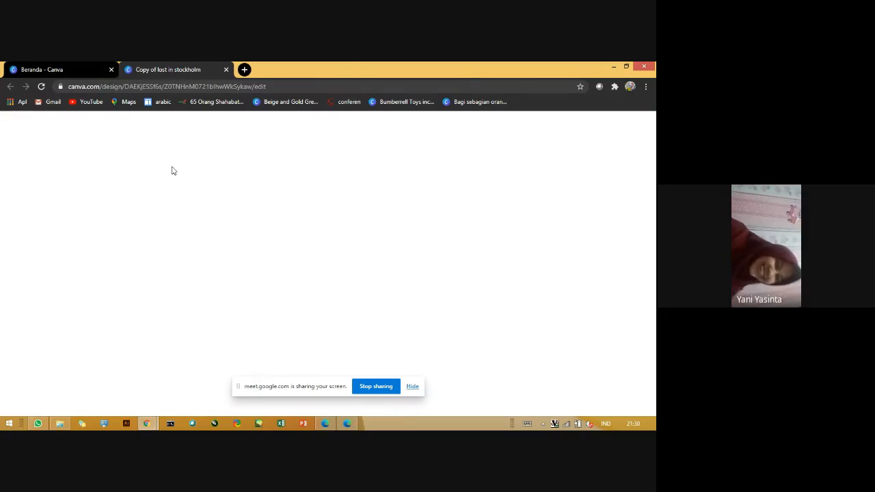
pyautogui.click(69, 72)
pyautogui.click(177, 76)
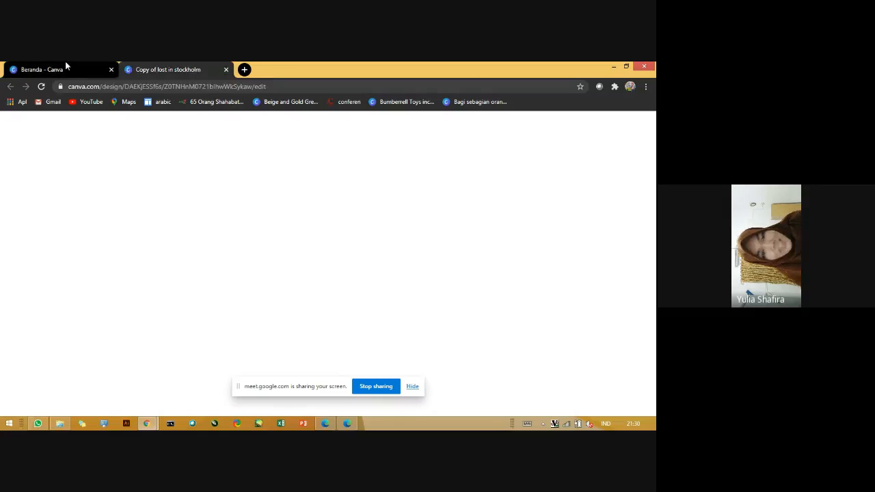
pyautogui.click(65, 62)
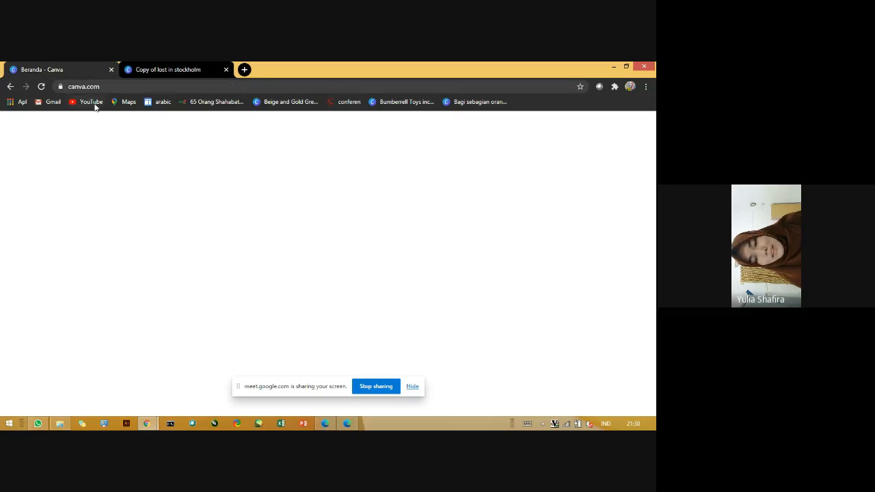
pyautogui.click(148, 89)
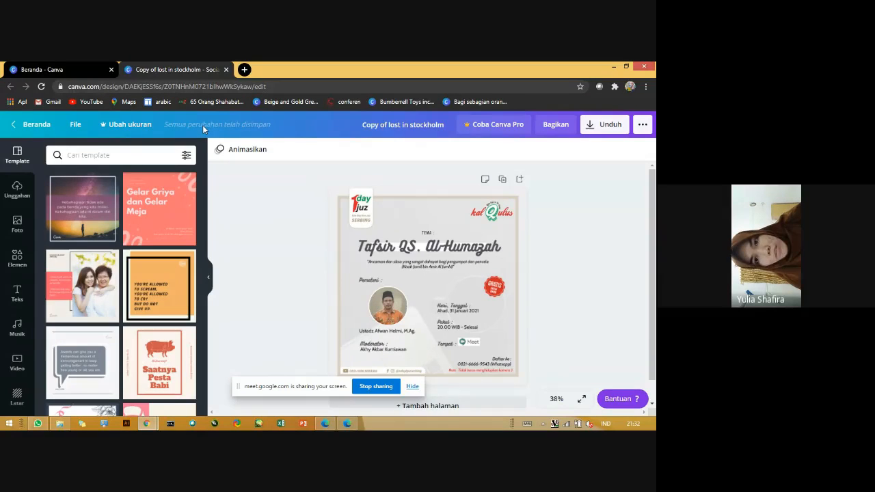
# Move the flattened "Tafsir QS. Al-Humazah" poster image aside to uncover the design beneath it, and delete that image
pyautogui.moveTo(45, 65)
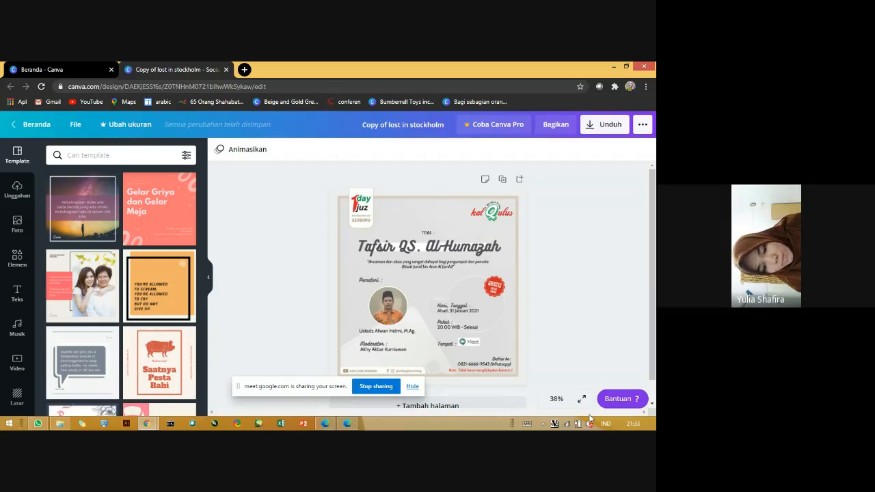
pyautogui.scroll(-1, 654, 306)
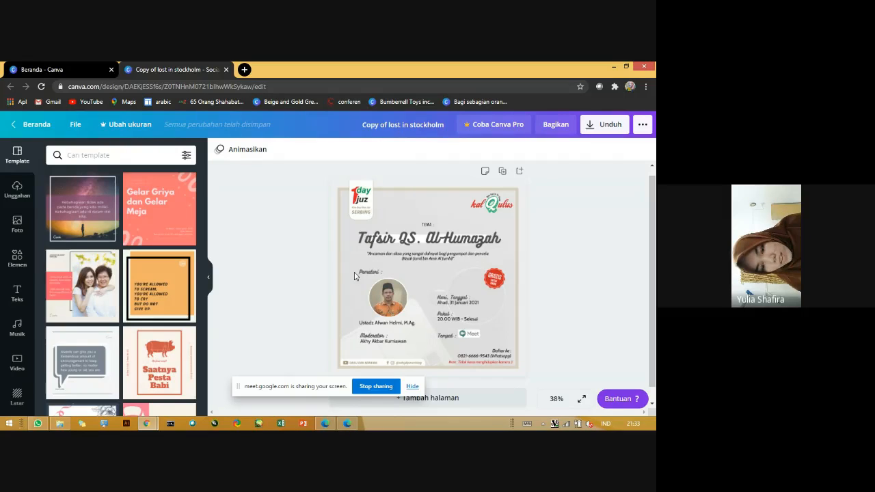
pyautogui.click(399, 196)
pyautogui.moveTo(363, 189)
pyautogui.mouseDown()
pyautogui.moveTo(353, 201)
pyautogui.moveTo(408, 261)
pyautogui.moveTo(364, 201)
pyautogui.mouseUp()
pyautogui.moveTo(403, 263); pyautogui.dragTo(476, 205)
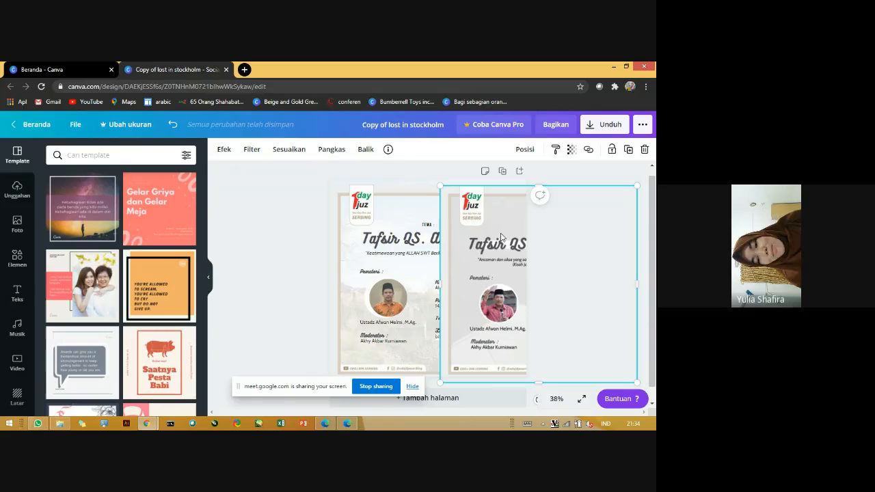
pyautogui.moveTo(462, 199); pyautogui.dragTo(446, 198)
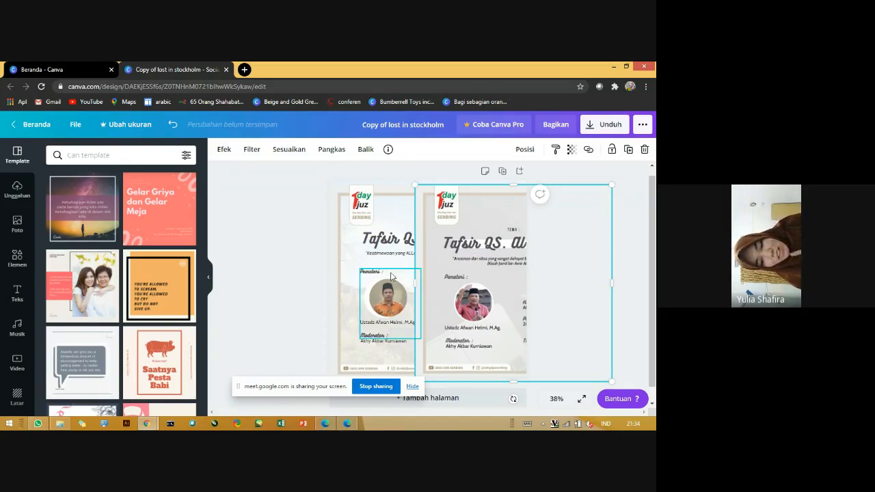
pyautogui.moveTo(448, 209); pyautogui.dragTo(450, 213)
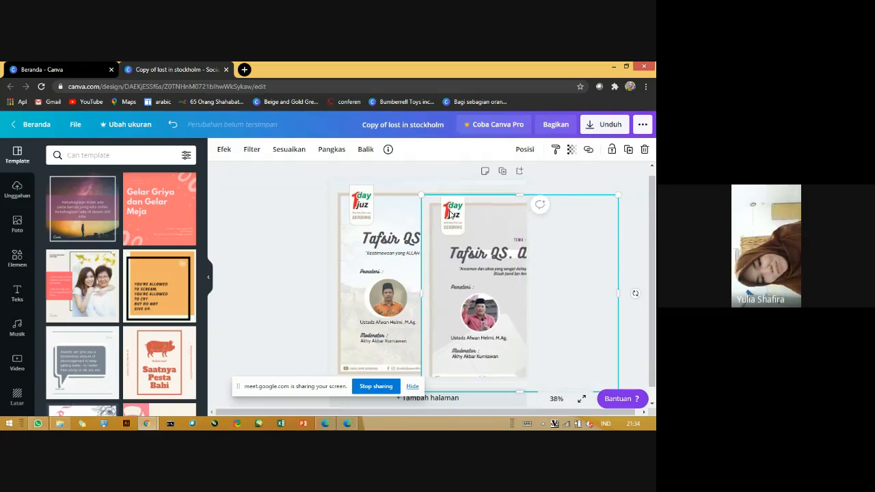
pyautogui.press('Delete')
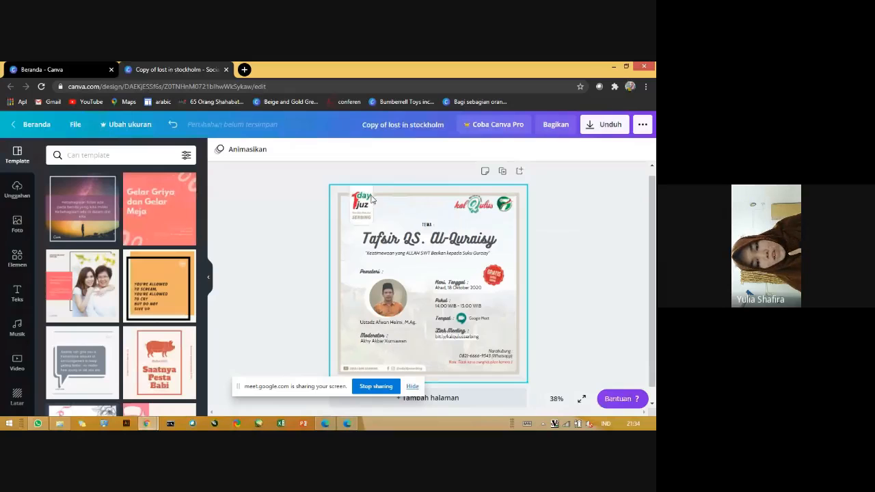
# Pull the beige frame overlay with the 1day1juz logo off the "Tafsir QS. Al-Quraisy" poster and remove it from the page
pyautogui.click(372, 199)
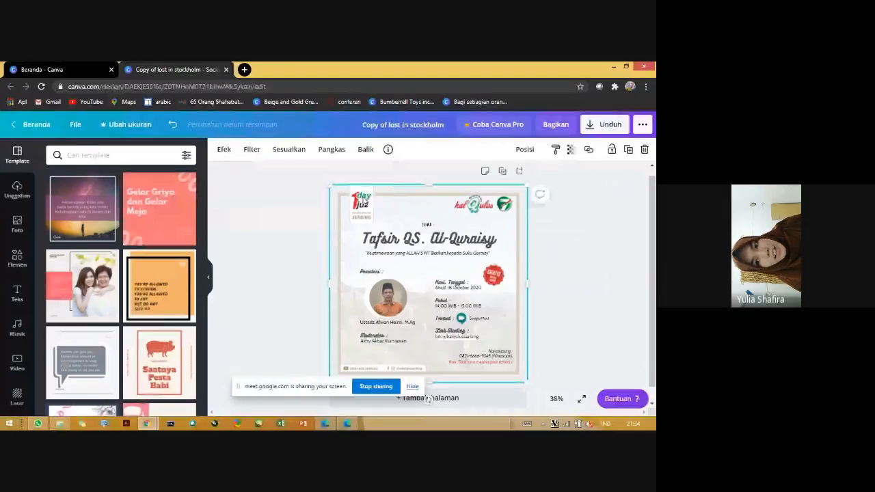
pyautogui.moveTo(364, 203)
pyautogui.mouseDown()
pyautogui.moveTo(331, 198)
pyautogui.moveTo(370, 204)
pyautogui.moveTo(360, 196)
pyautogui.mouseUp()
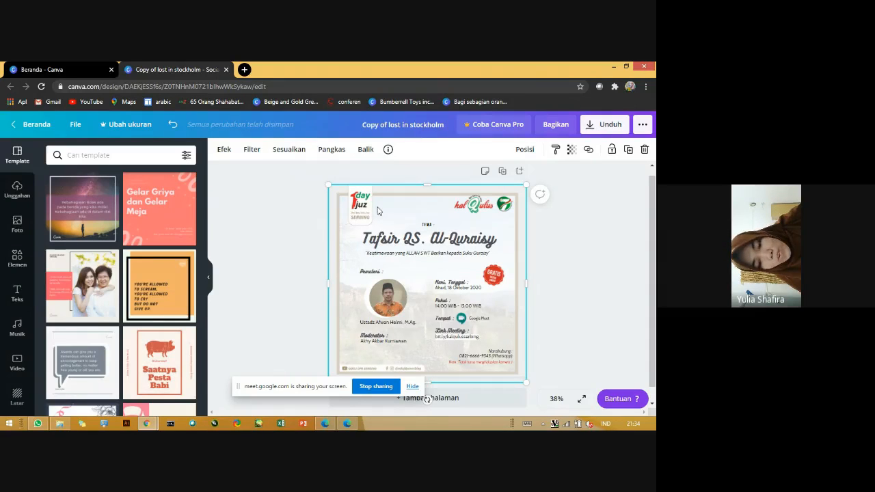
pyautogui.moveTo(358, 216); pyautogui.dragTo(410, 211)
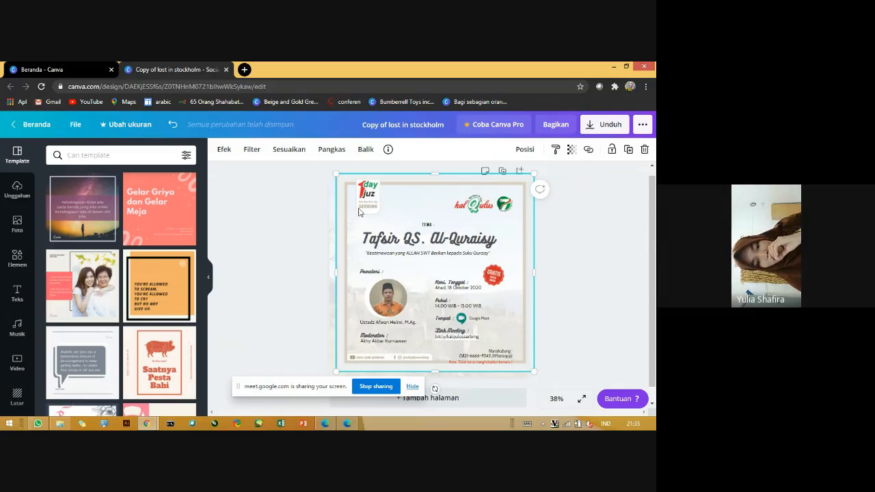
pyautogui.moveTo(344, 217); pyautogui.dragTo(540, 257)
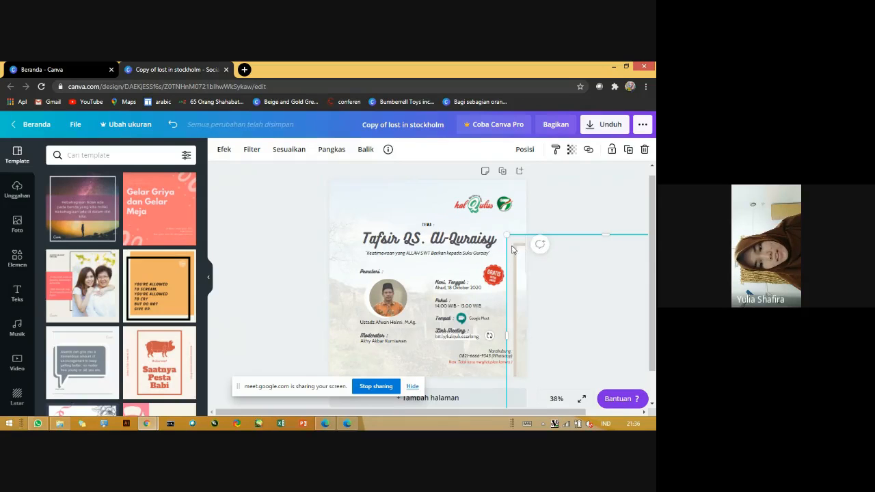
pyautogui.moveTo(506, 252); pyautogui.dragTo(363, 202)
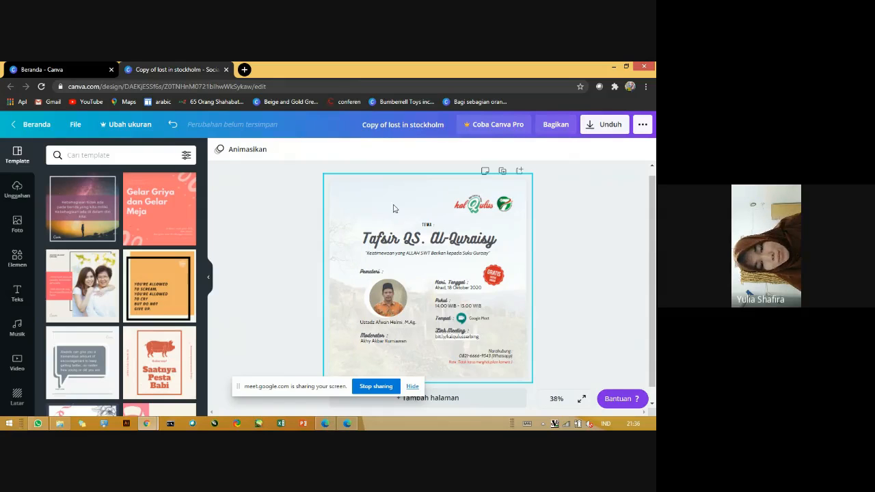
# Enlarge the poster to 75% and shift the speaker's round photo to sit centred over the white circle behind it
pyautogui.click(557, 399)
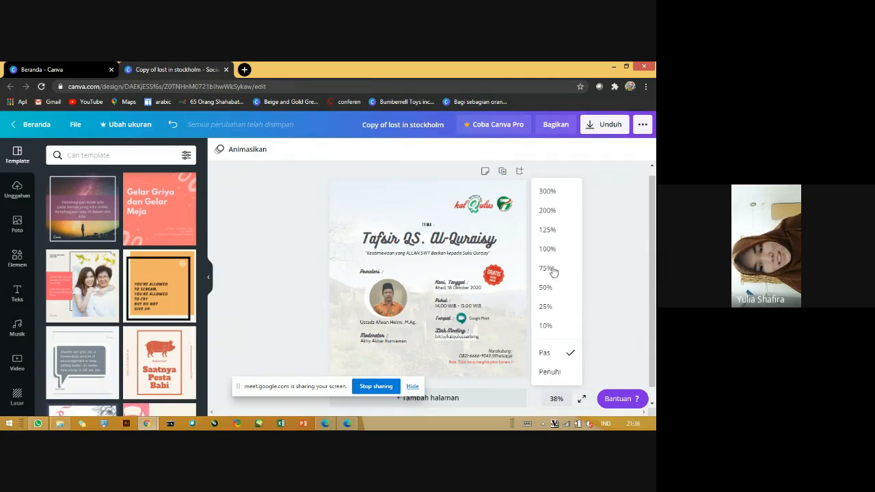
pyautogui.click(545, 268)
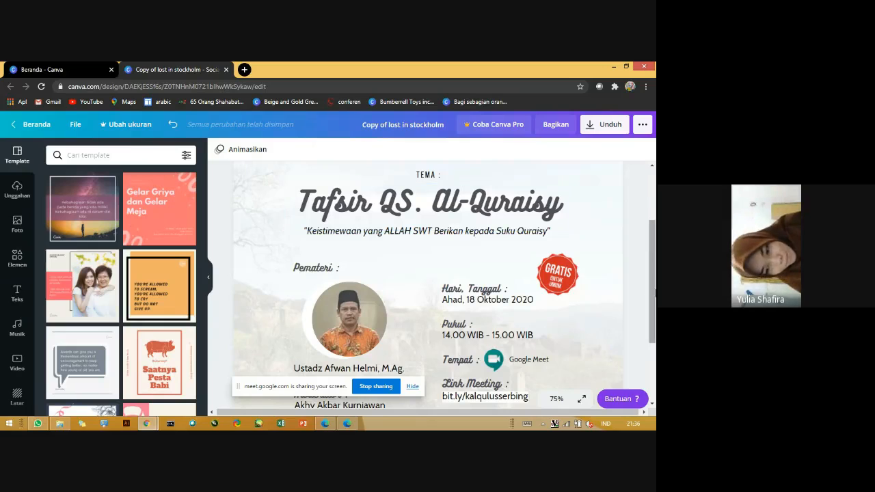
pyautogui.moveTo(654, 281); pyautogui.dragTo(655, 268)
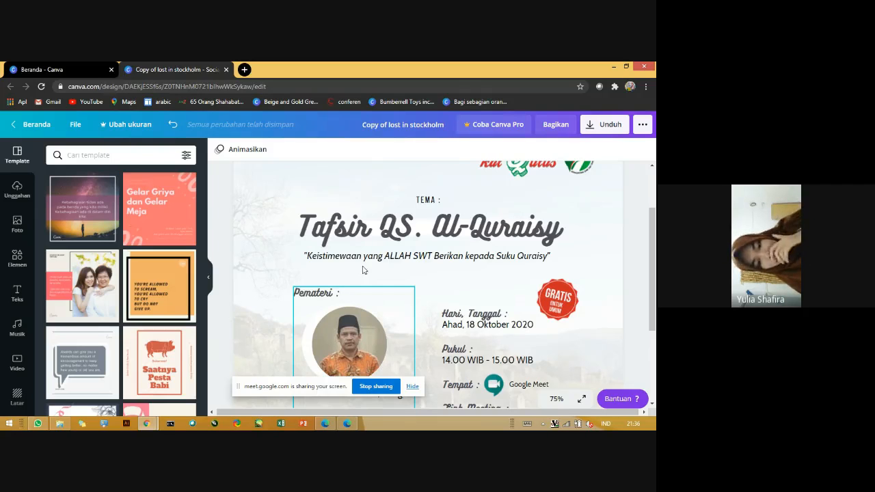
pyautogui.click(322, 292)
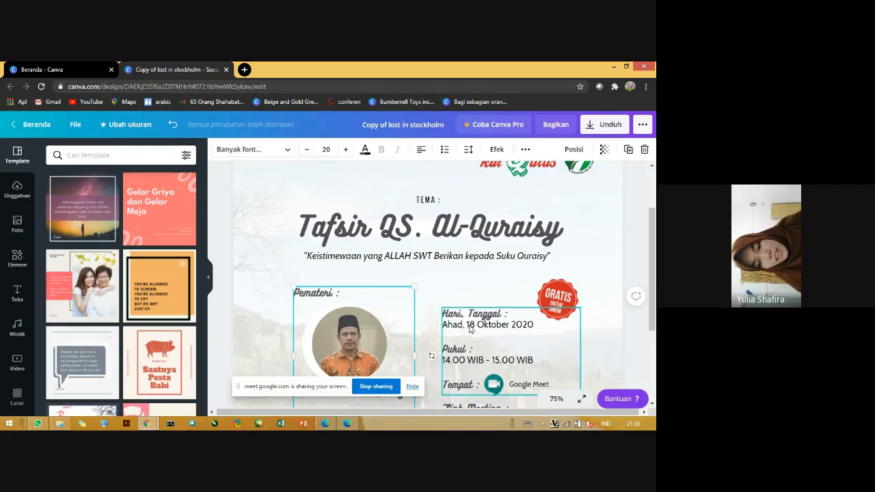
pyautogui.scroll(-1, 650, 288)
pyautogui.click(645, 287)
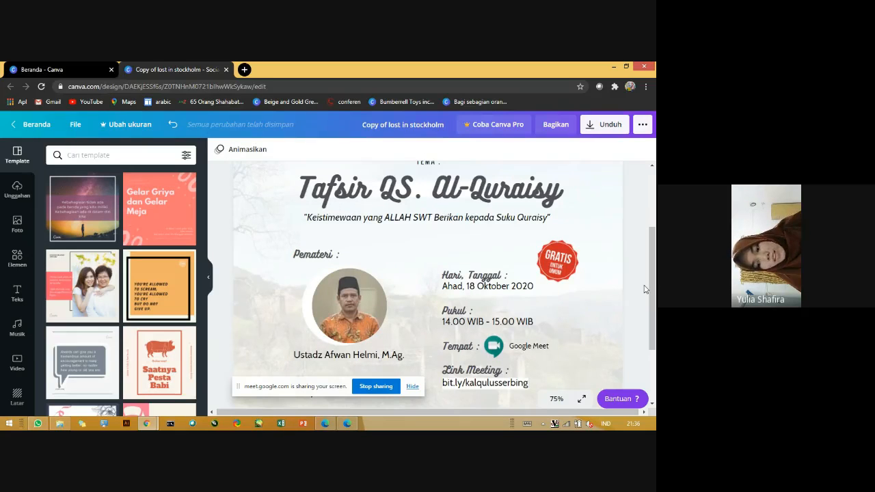
pyautogui.scroll(-1, 646, 289)
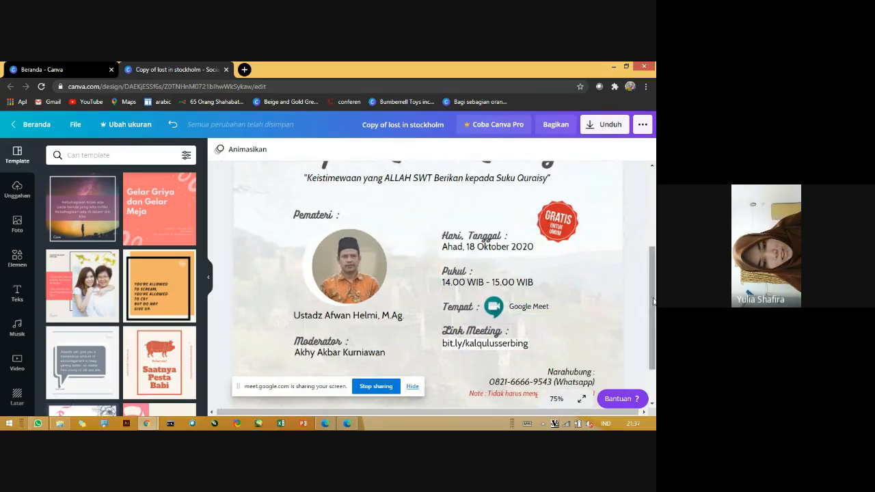
pyautogui.scroll(-1, 653, 301)
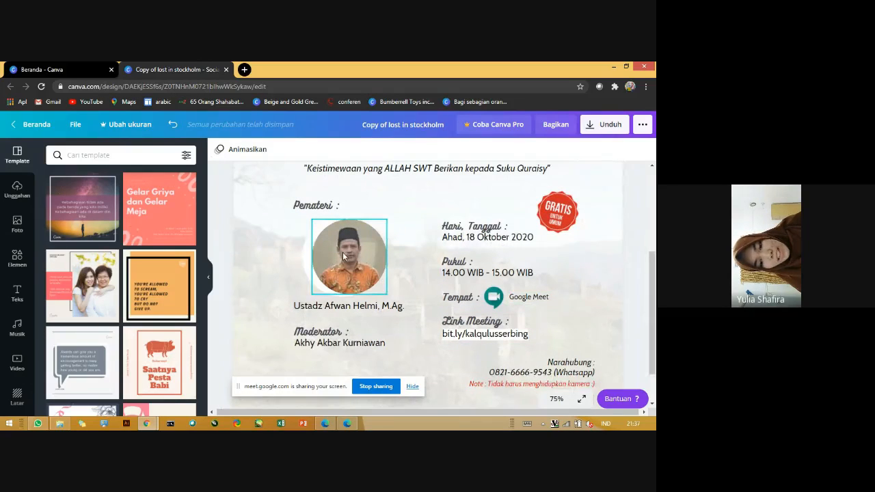
pyautogui.moveTo(331, 253)
pyautogui.mouseDown()
pyautogui.moveTo(311, 253)
pyautogui.moveTo(343, 251)
pyautogui.mouseUp()
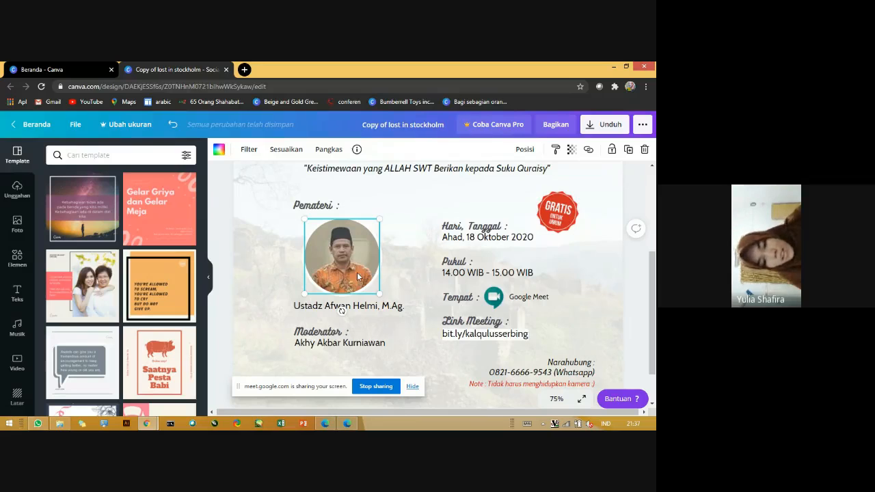
pyautogui.moveTo(349, 247); pyautogui.dragTo(351, 253)
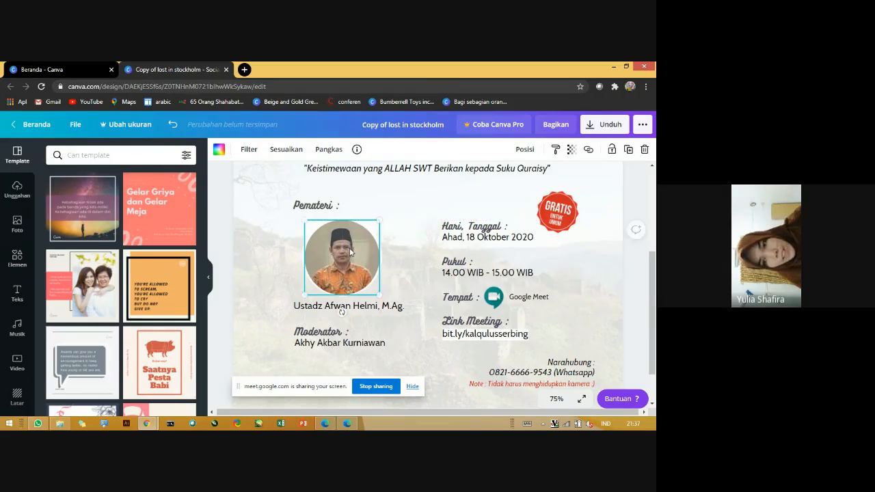
# Try the arch-shaped sky-and-hills frame from the featured elements on the poster and delete it
pyautogui.click(16, 264)
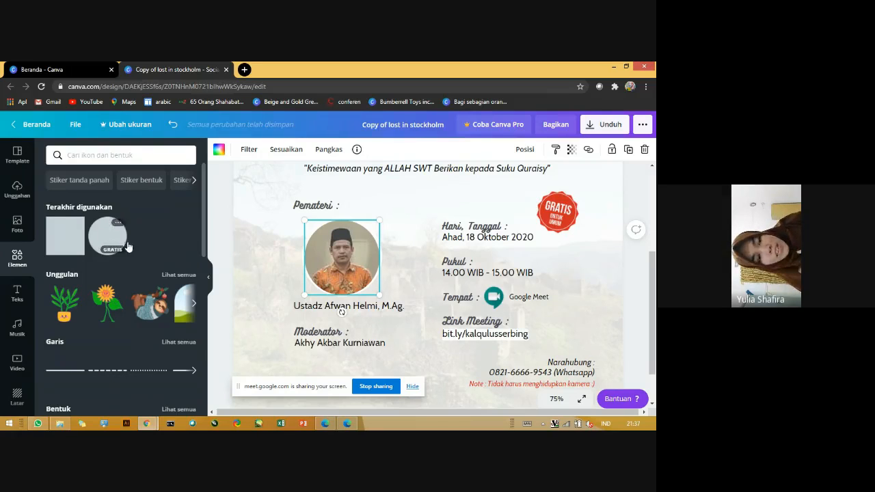
pyautogui.click(195, 306)
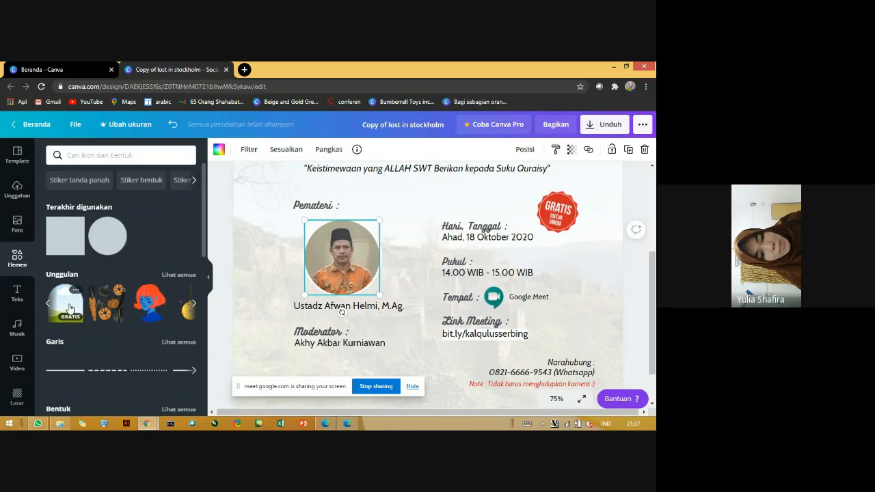
pyautogui.moveTo(172, 255); pyautogui.dragTo(392, 194)
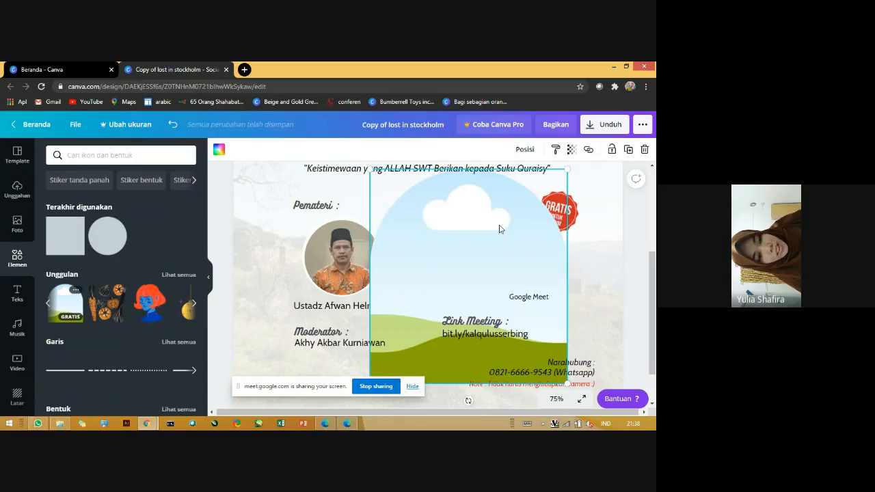
pyautogui.press('Delete')
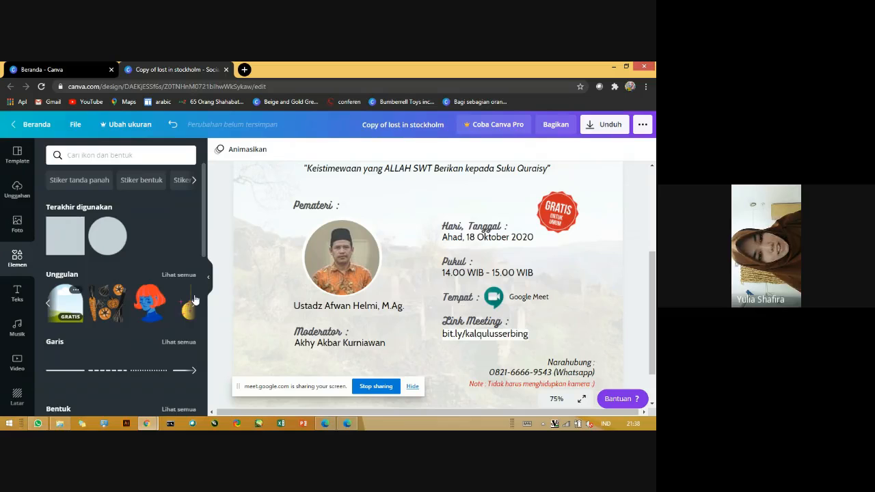
# Add a circle shape to the poster, shrink it to a small dot and place it above and left of the "Pemateri" label
pyautogui.scroll(-1, 176, 319)
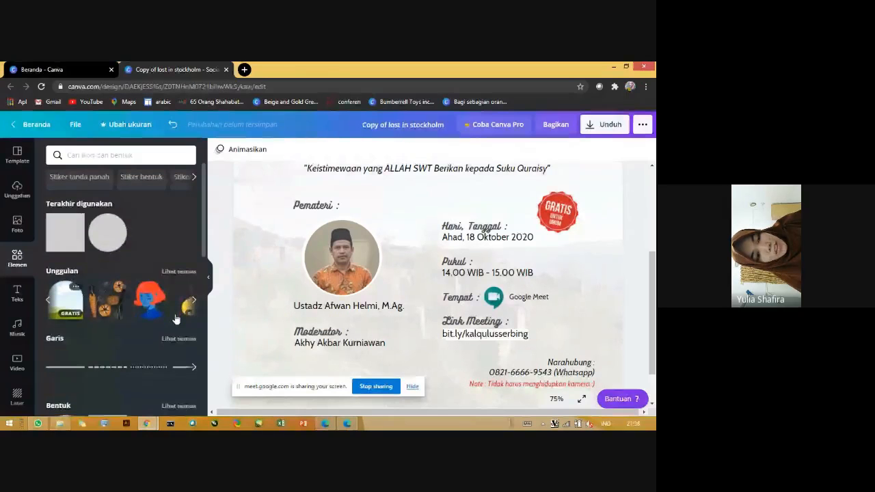
pyautogui.scroll(-3, 176, 319)
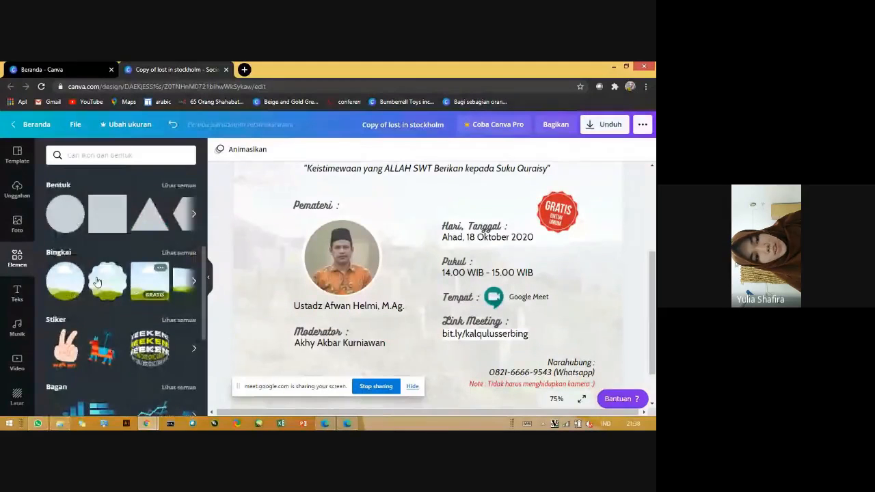
pyautogui.moveTo(67, 215); pyautogui.dragTo(280, 214)
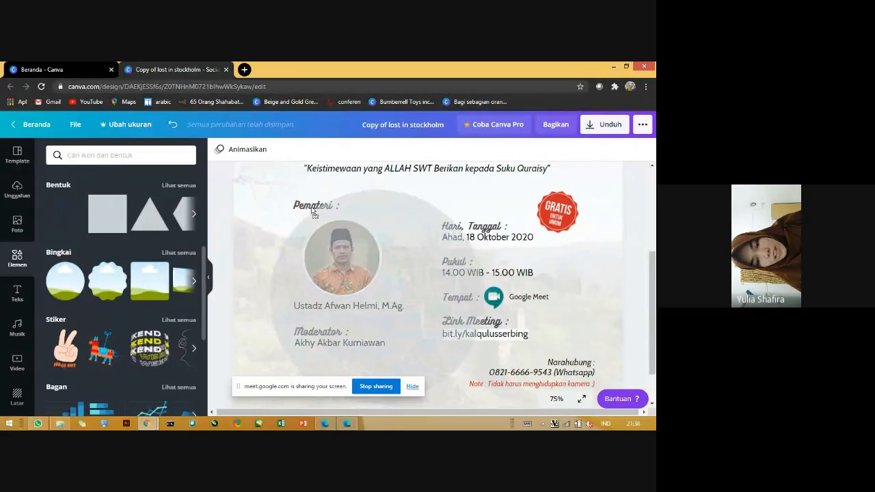
pyautogui.moveTo(357, 184); pyautogui.dragTo(424, 183)
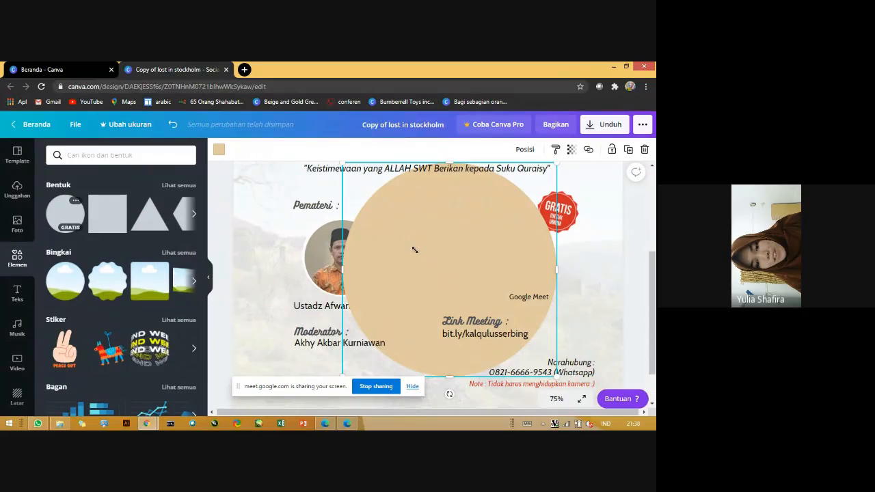
pyautogui.moveTo(414, 250); pyautogui.dragTo(253, 215)
# Try the circular frame from the "Bingkai" elements on the poster and delete it
pyautogui.click(348, 253)
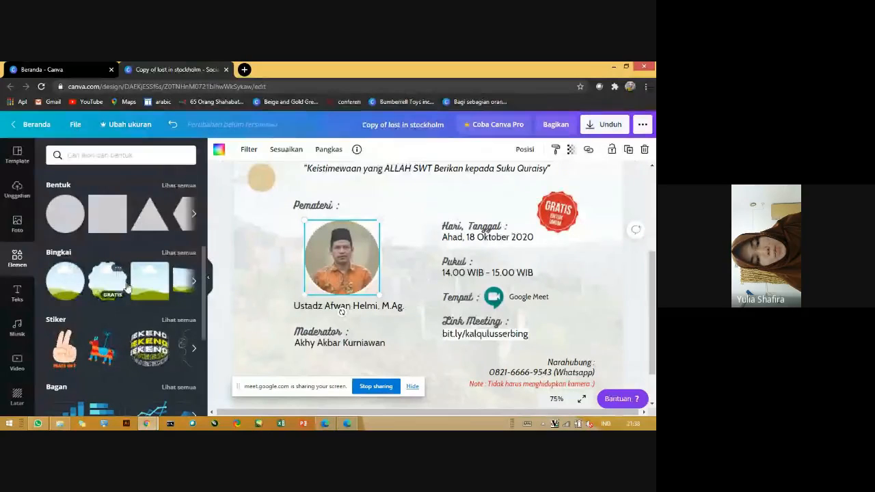
pyautogui.click(194, 280)
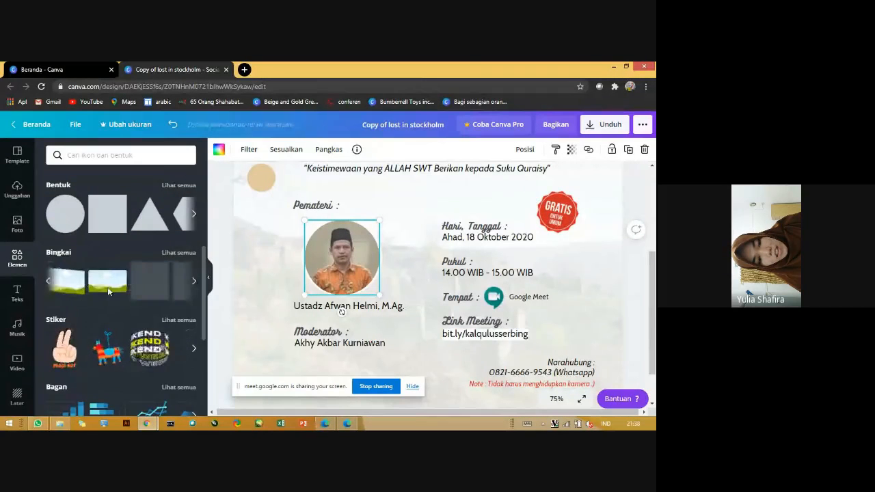
pyautogui.click(48, 280)
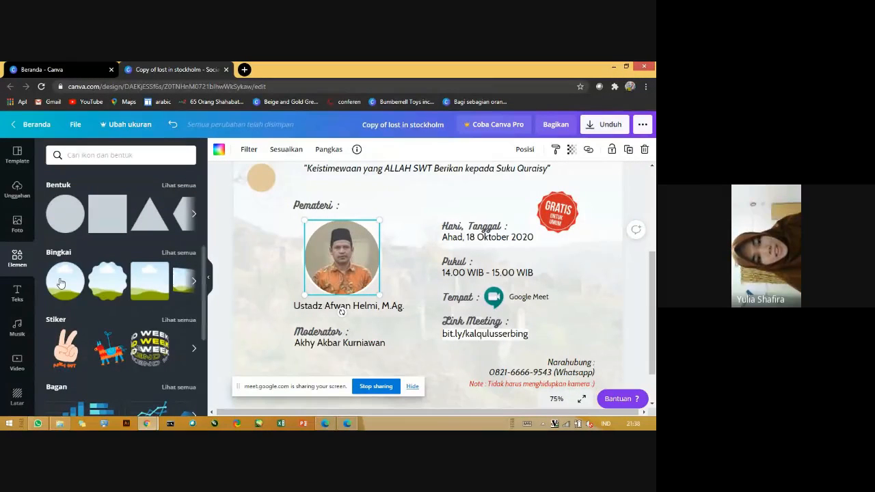
pyautogui.moveTo(67, 284); pyautogui.dragTo(417, 284)
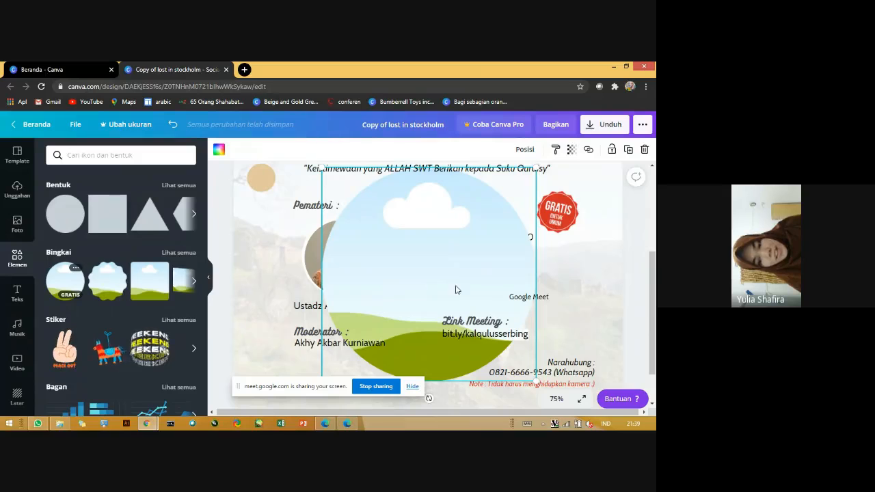
pyautogui.press('Delete')
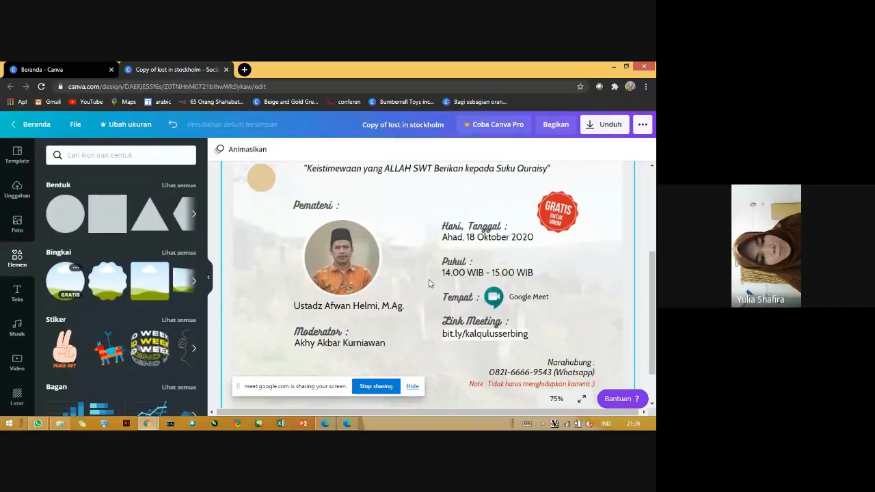
# Try the animated yellow and white "WEEKEND" sticker on the poster and delete it
pyautogui.scroll(-1, 118, 325)
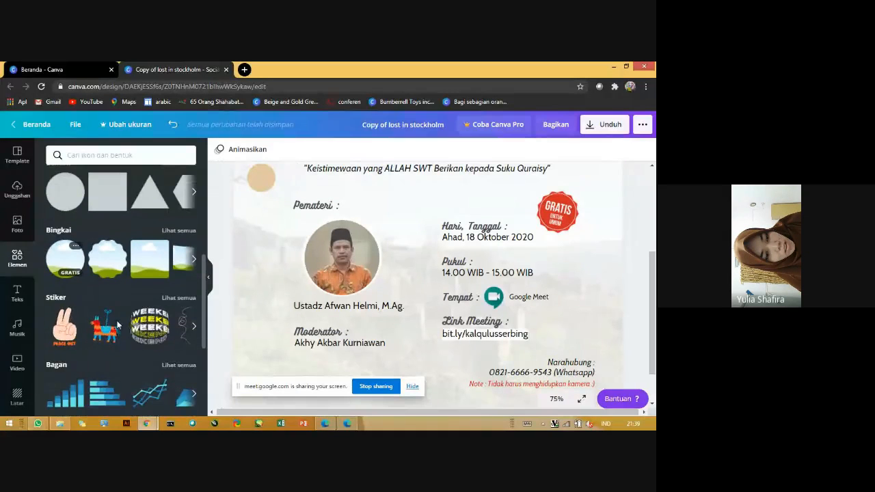
pyautogui.scroll(-2, 86, 319)
pyautogui.scroll(-2, 147, 244)
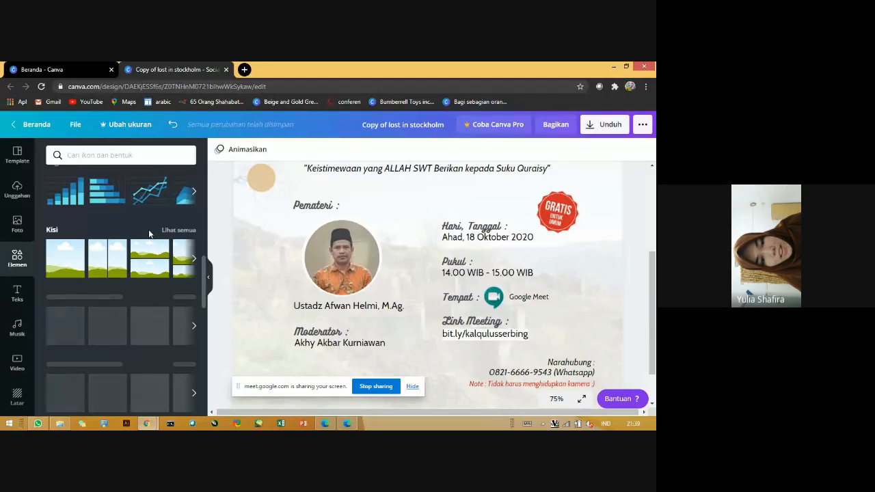
pyautogui.scroll(3, 157, 263)
pyautogui.scroll(1, 159, 265)
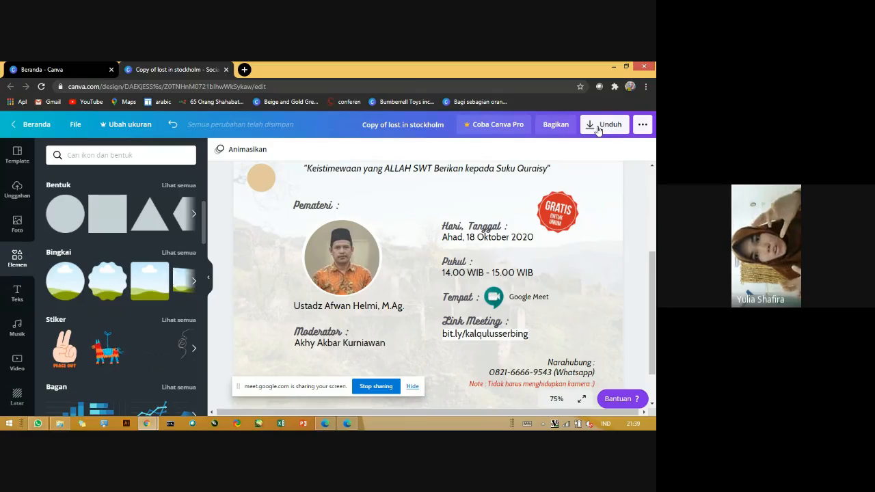
pyautogui.click(151, 349)
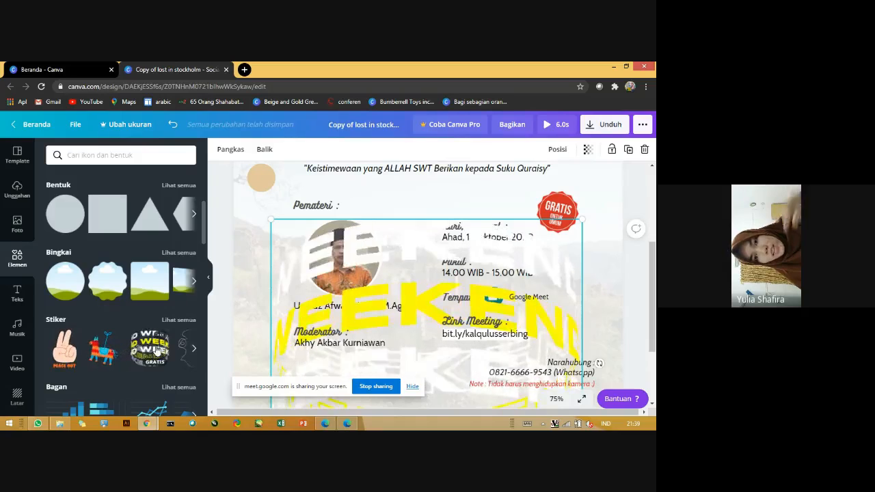
pyautogui.press('Delete')
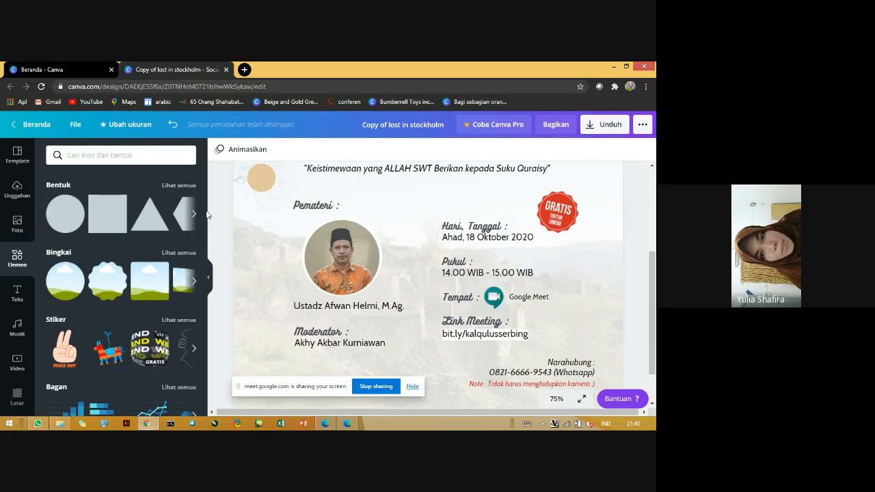
# Try the green-to-blue gradient blob beside the speaker's photo, delete it, and browse the remaining element categories
pyautogui.moveTo(205, 215); pyautogui.dragTo(206, 238)
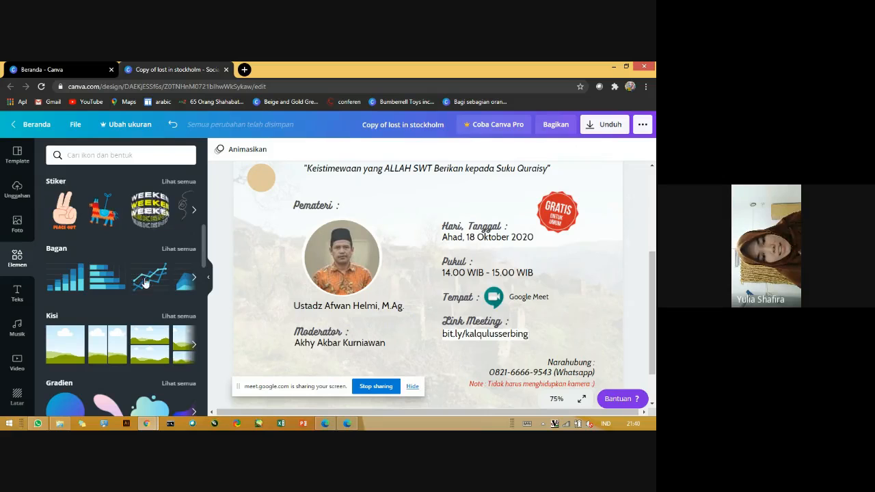
pyautogui.click(195, 278)
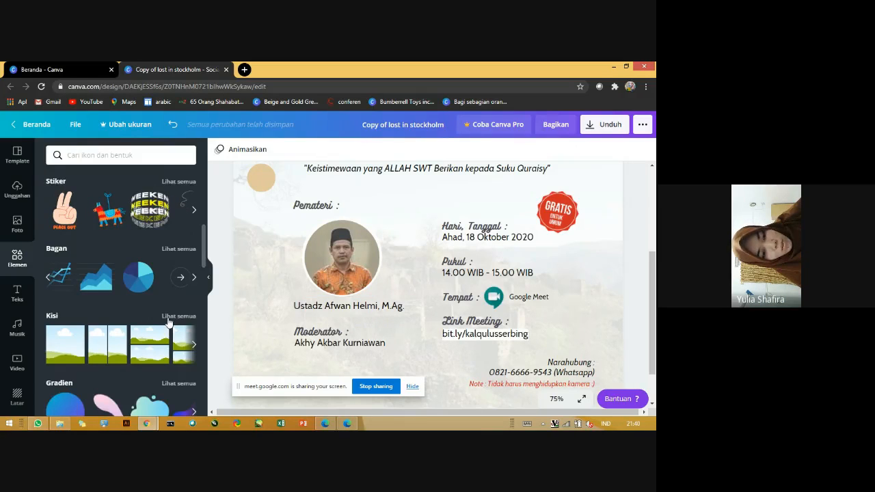
pyautogui.scroll(-4, 160, 267)
pyautogui.scroll(2, 153, 232)
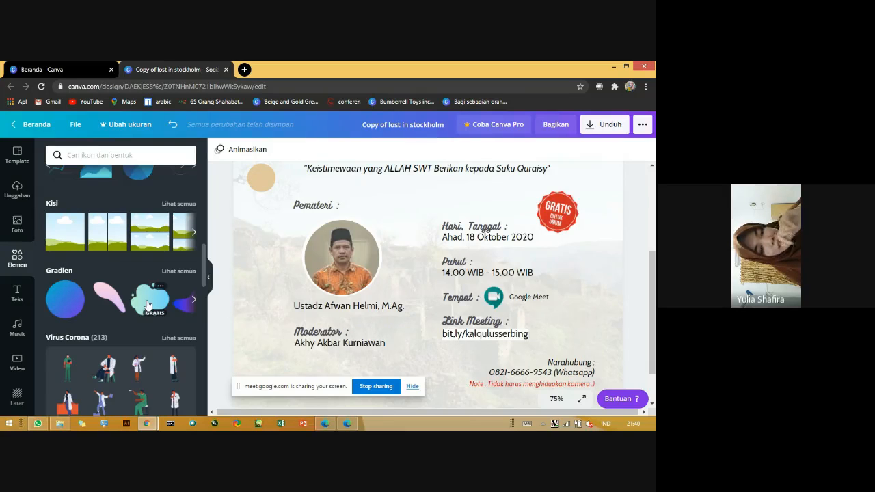
pyautogui.moveTo(399, 222); pyautogui.dragTo(402, 250)
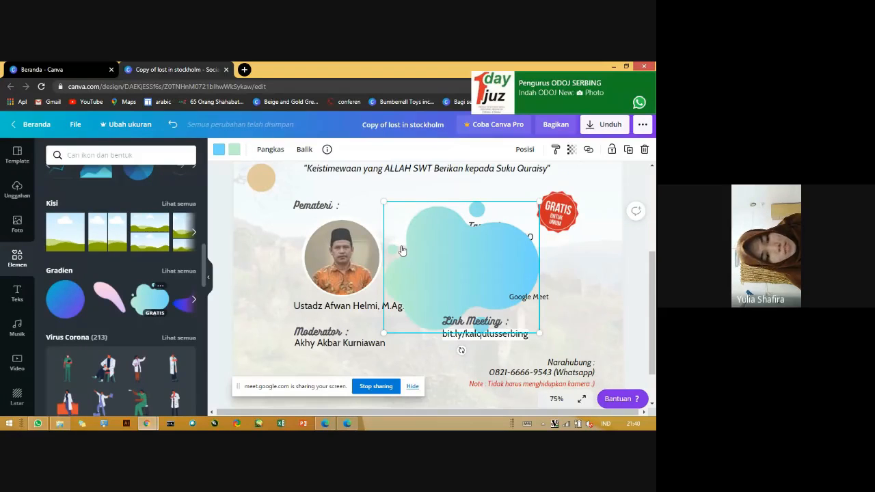
pyautogui.press('Delete')
pyautogui.scroll(-2, 161, 304)
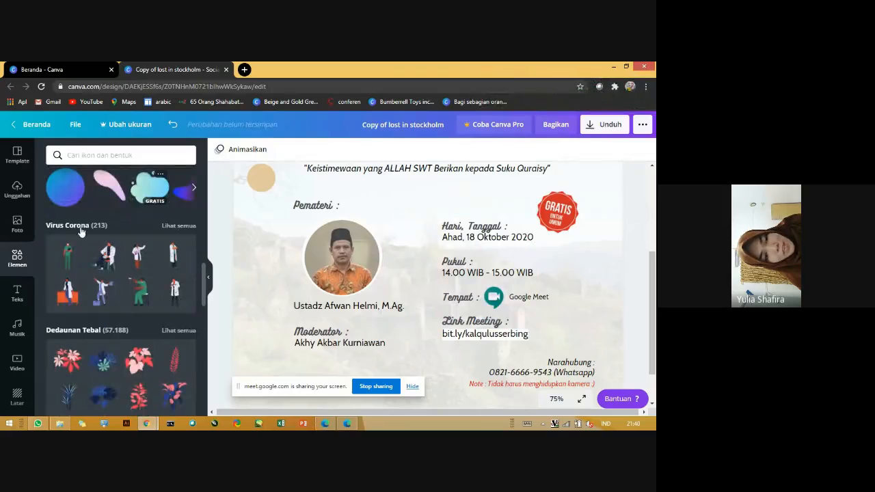
pyautogui.scroll(-2, 138, 294)
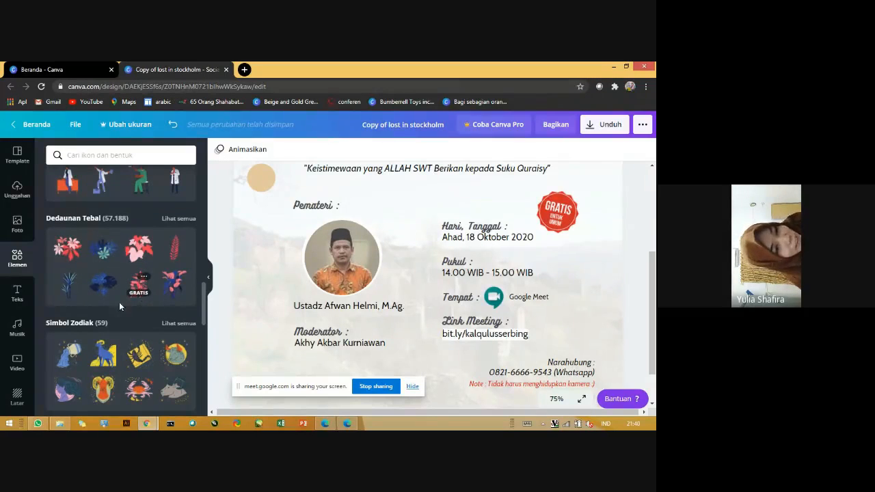
# Bring up the text-adding options and highlight the whole poster title "Tafsir QS. Al-Quraisy" without editing it
pyautogui.click(18, 292)
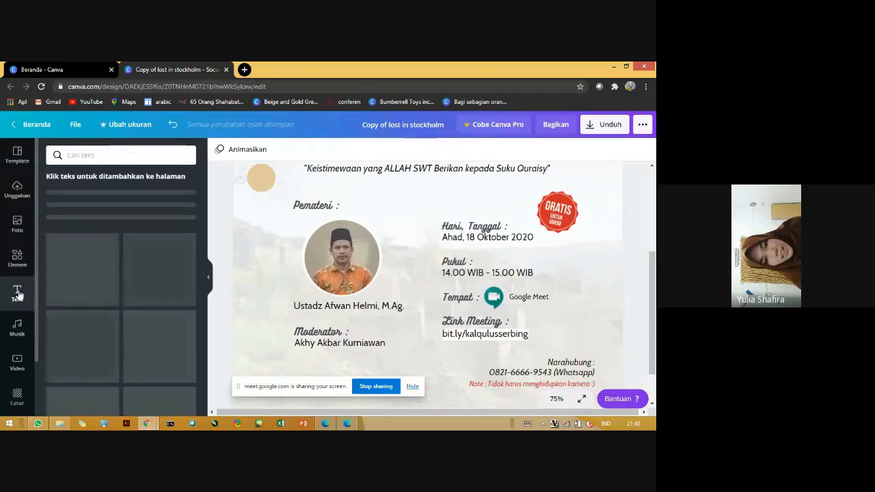
pyautogui.moveTo(652, 274); pyautogui.dragTo(654, 251)
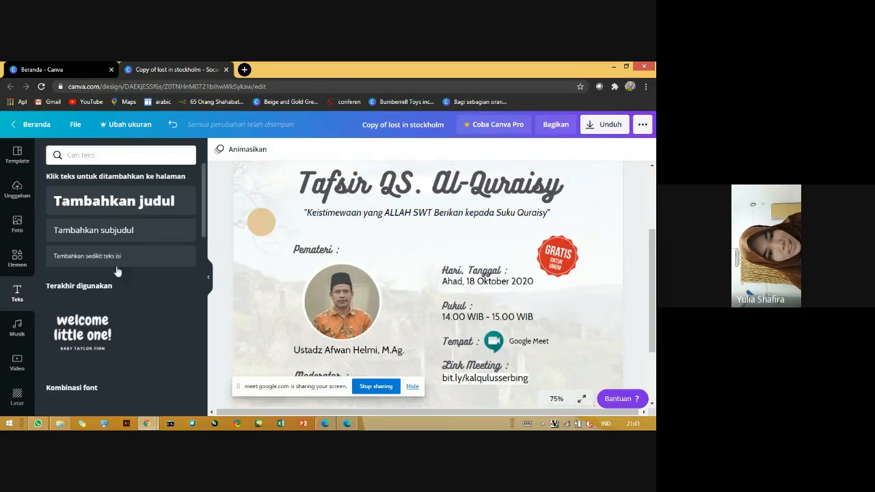
pyautogui.click(364, 186)
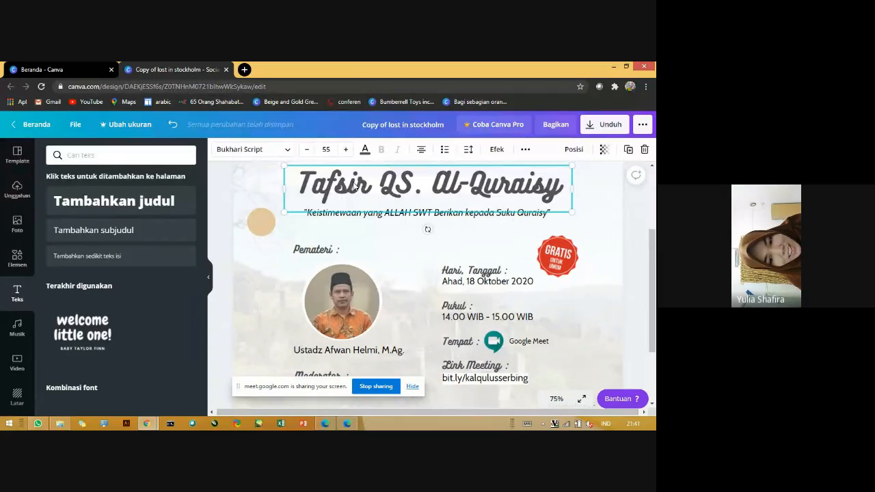
pyautogui.doubleClick(354, 186)
pyautogui.click(354, 183)
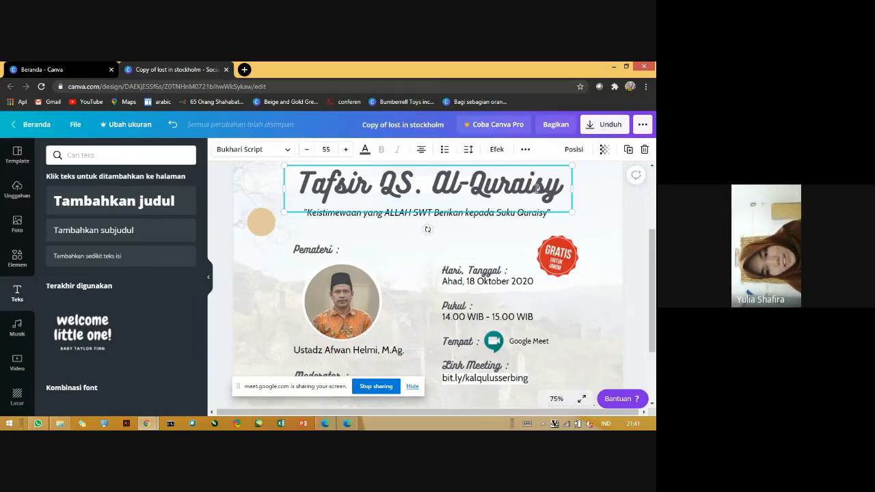
pyautogui.moveTo(558, 189); pyautogui.dragTo(278, 190)
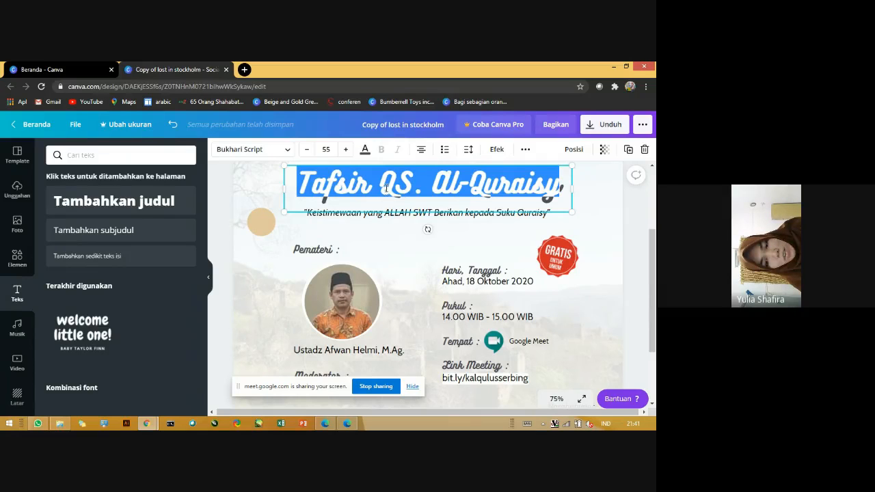
pyautogui.click(386, 187)
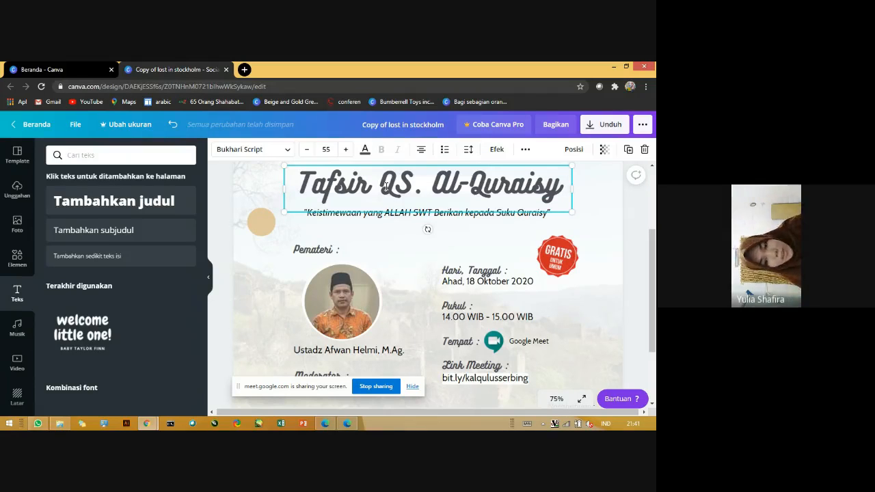
# Compare the font settings of the quoted subtitle, the title and the date, time and venue text block
pyautogui.click(391, 234)
pyautogui.click(394, 215)
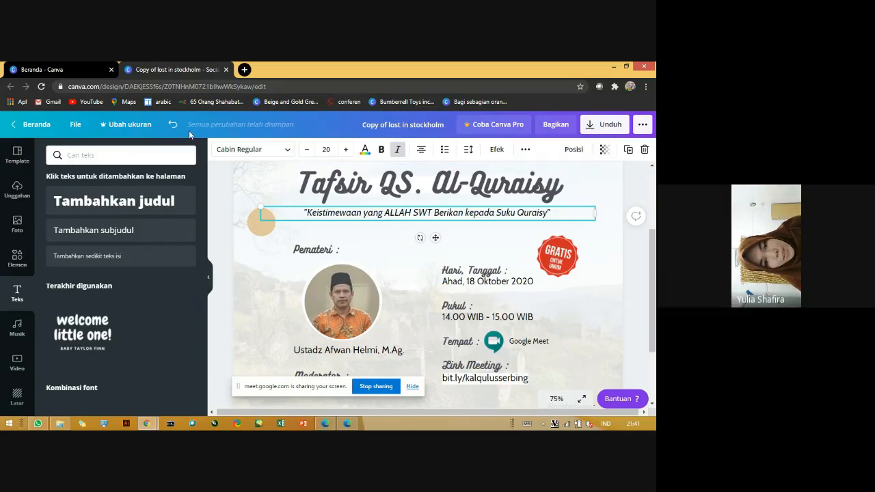
pyautogui.click(348, 190)
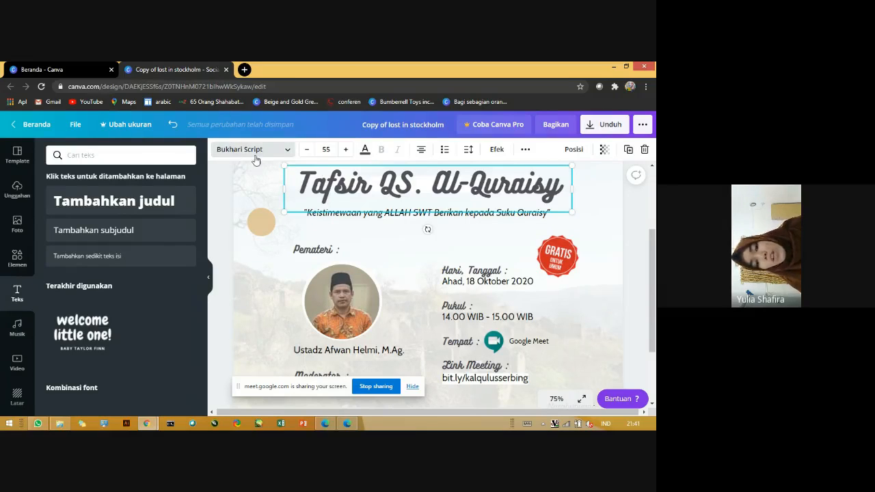
pyautogui.click(329, 217)
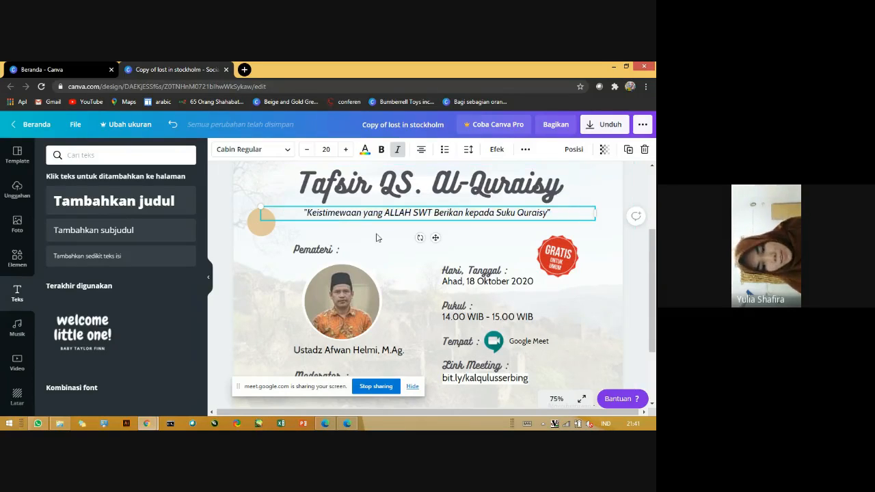
pyautogui.click(470, 275)
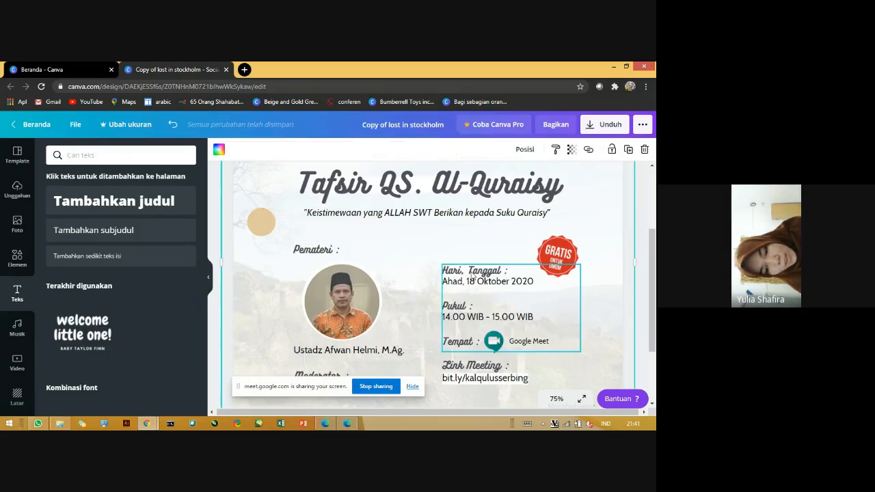
pyautogui.click(474, 286)
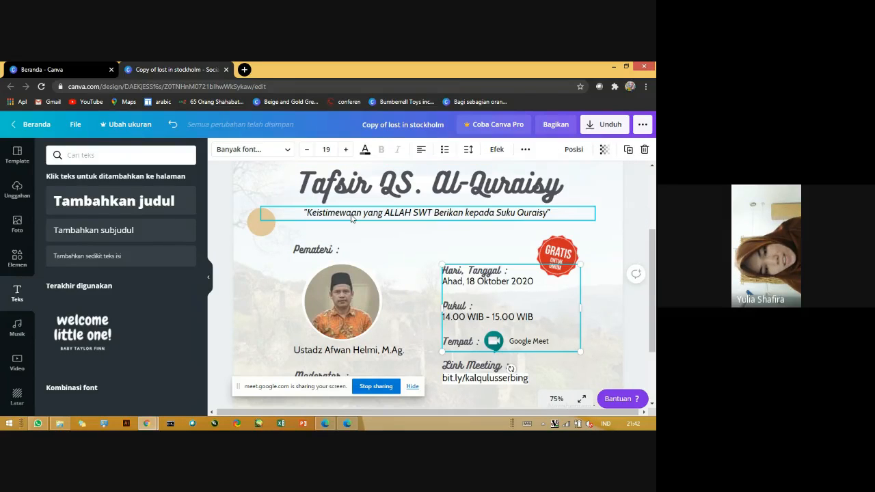
# Check the quoted subtitle's font settings and select the red "GRATIS UNTUK UMUM" badge to inspect it as an image
pyautogui.click(352, 216)
pyautogui.scroll(-2, 654, 295)
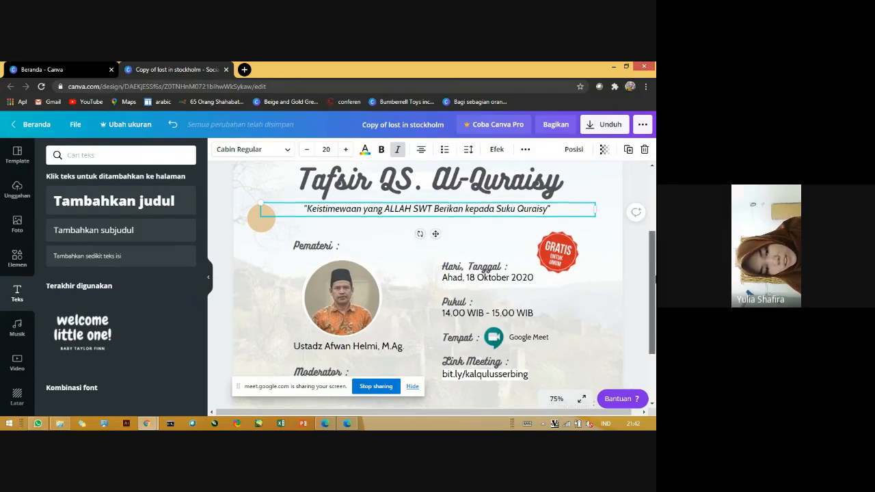
pyautogui.click(588, 270)
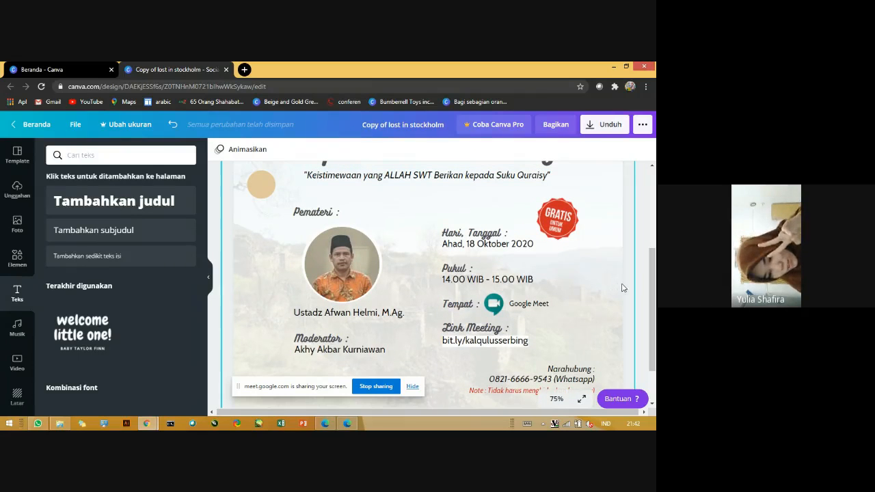
pyautogui.click(567, 214)
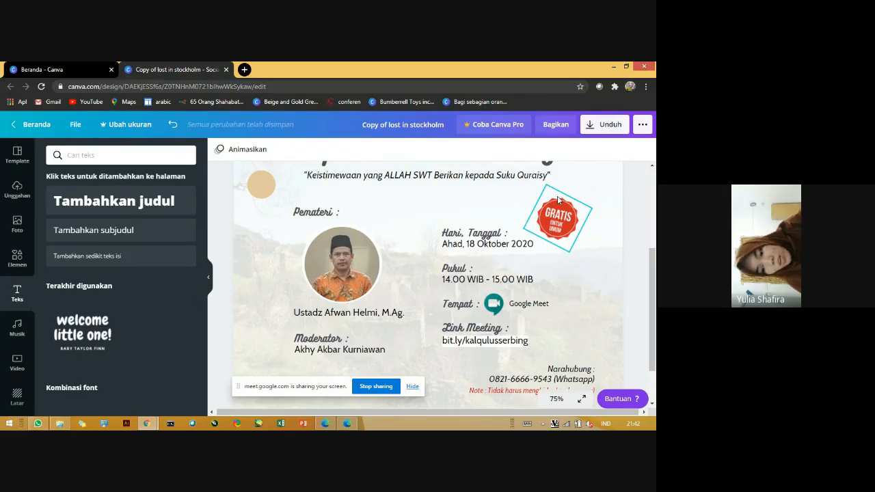
pyautogui.click(567, 225)
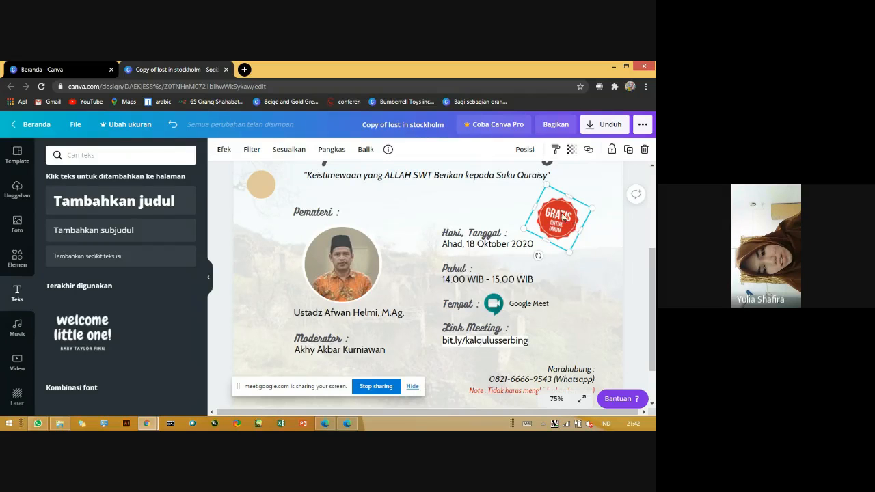
# Compare the font settings of the "TEMA :" label, the poster title, the quoted subtitle and the speaker and moderator text block
pyautogui.moveTo(654, 269); pyautogui.dragTo(655, 239)
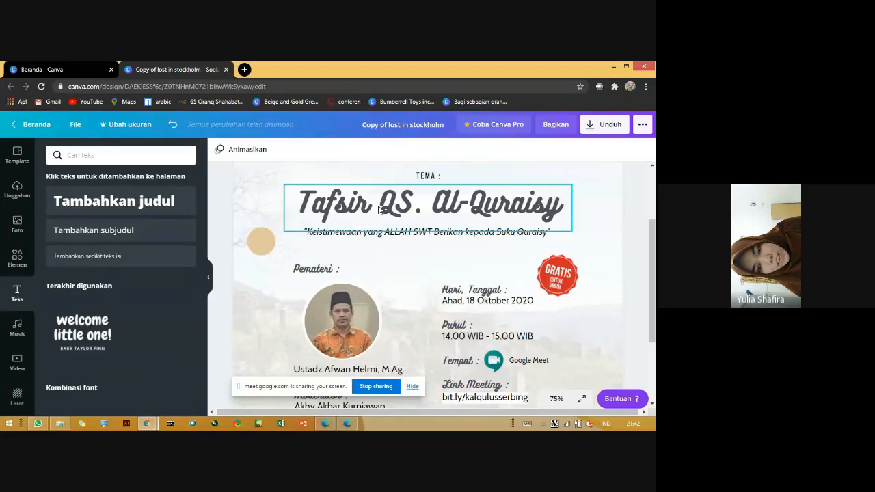
pyautogui.click(420, 177)
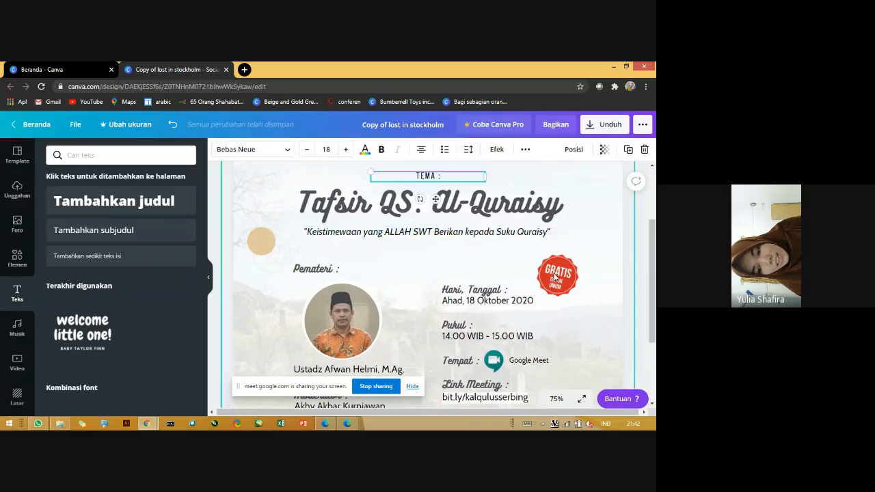
pyautogui.click(377, 207)
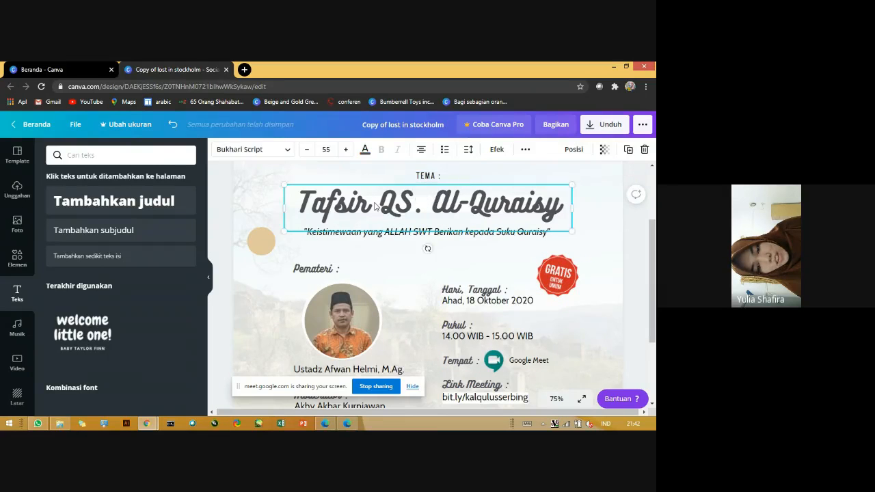
pyautogui.click(355, 237)
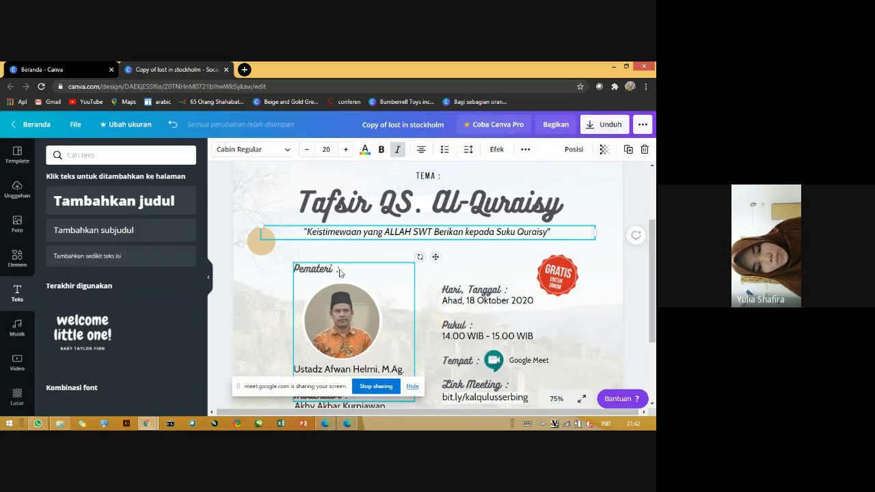
pyautogui.click(319, 274)
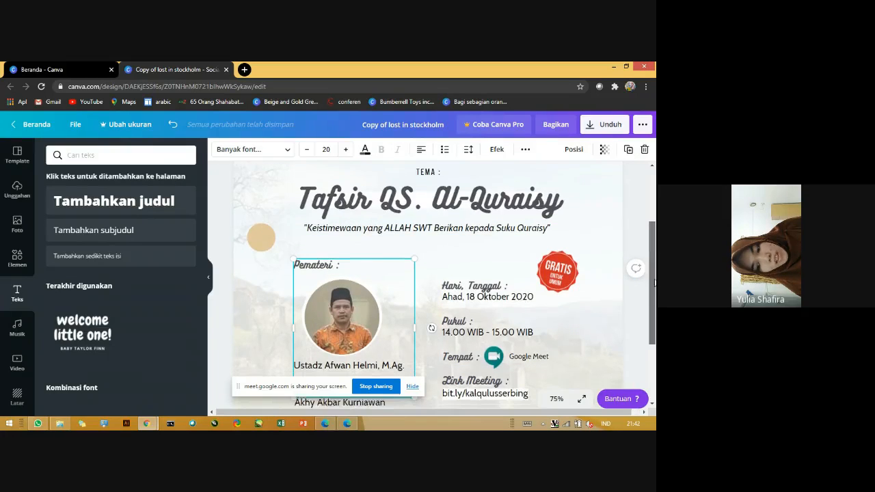
# Inspect the Google Meet icon beside the venue and the font settings of the red note below the contact details
pyautogui.scroll(-2, 620, 280)
pyautogui.click(620, 281)
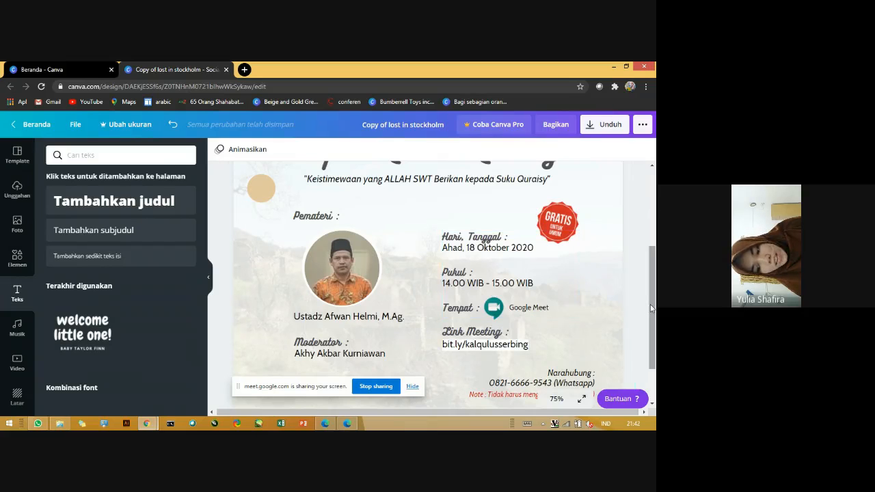
pyautogui.scroll(-1, 553, 318)
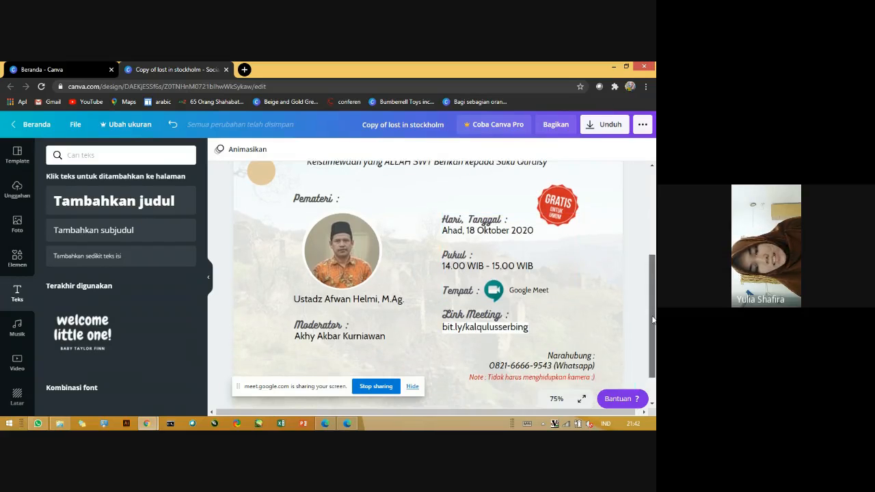
pyautogui.click(503, 293)
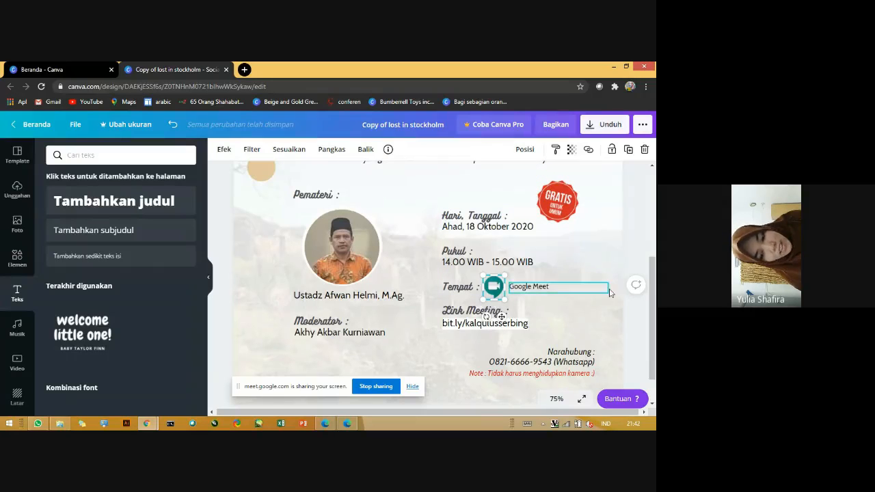
pyautogui.moveTo(651, 291); pyautogui.dragTo(652, 311)
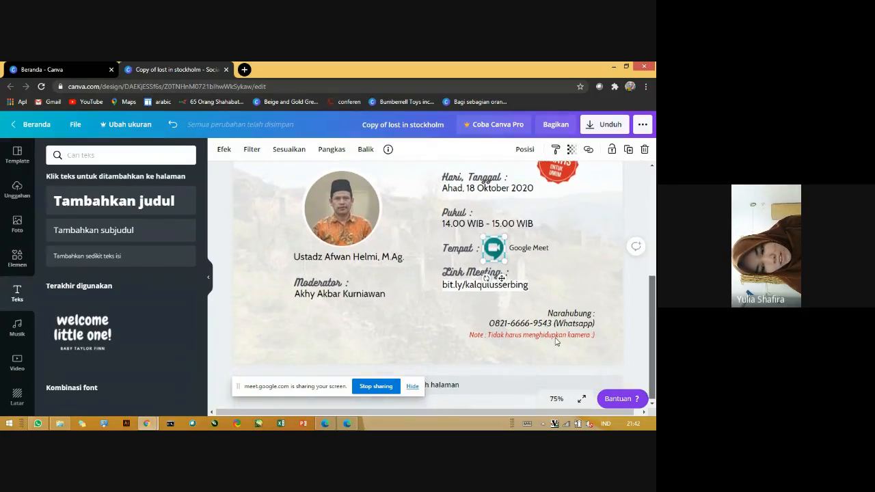
pyautogui.click(549, 338)
pyautogui.click(550, 339)
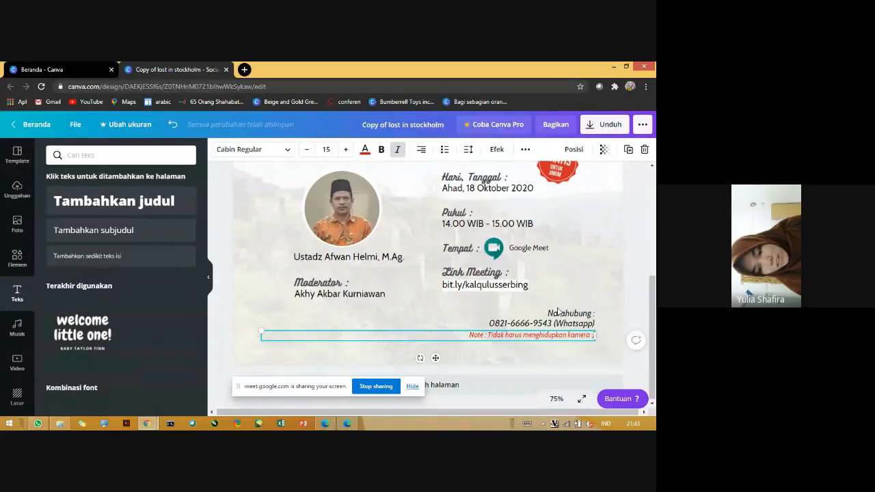
# Inspect the "kalQulus" logo and the round green logo next to it as separate images on the poster
pyautogui.moveTo(651, 310); pyautogui.dragTo(654, 227)
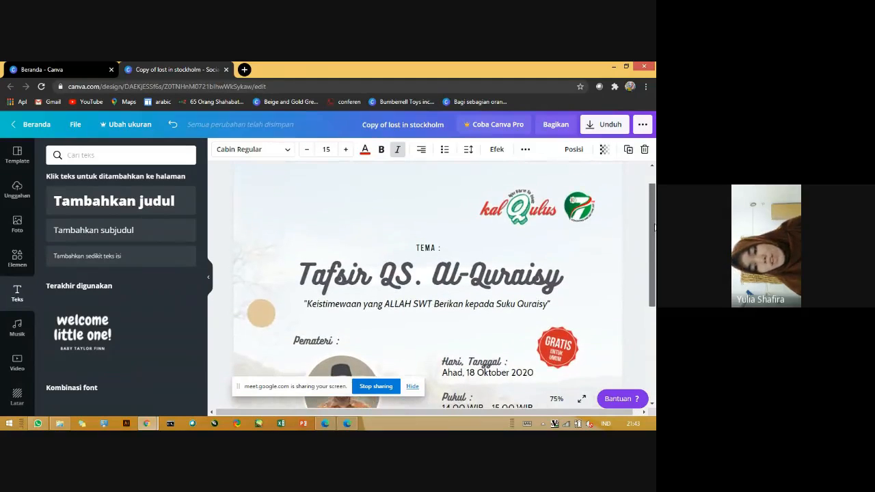
pyautogui.click(517, 205)
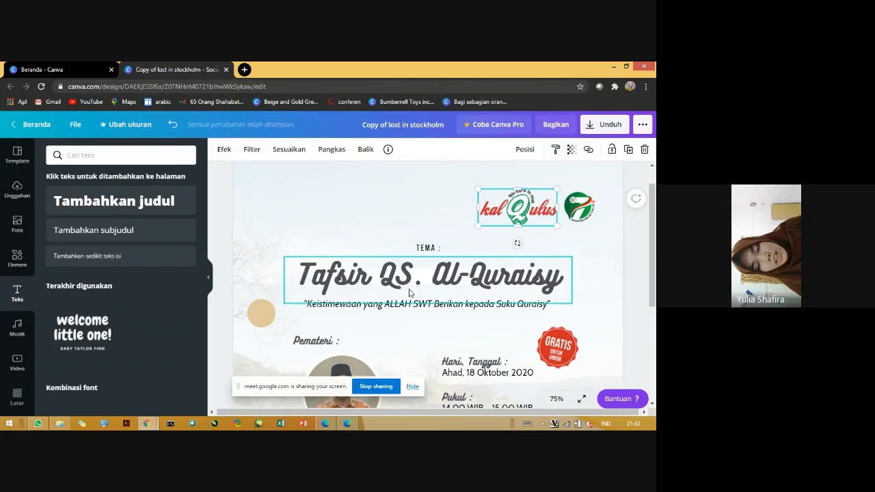
pyautogui.click(588, 213)
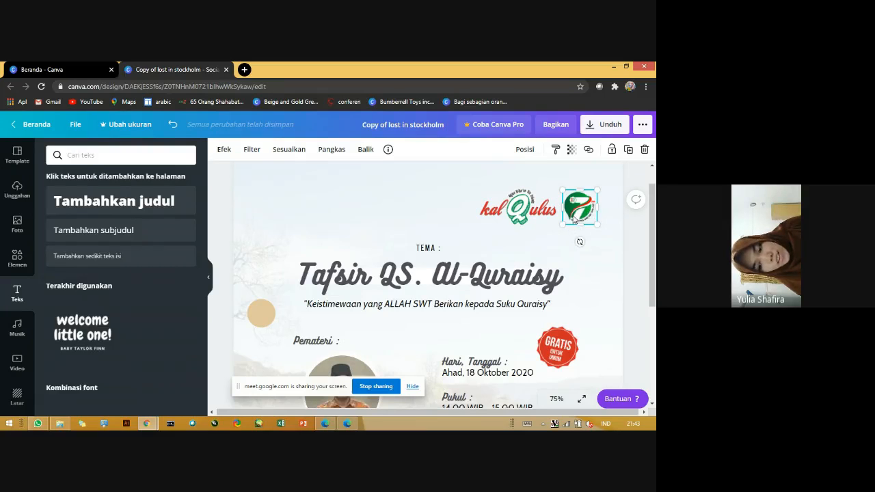
pyautogui.click(532, 213)
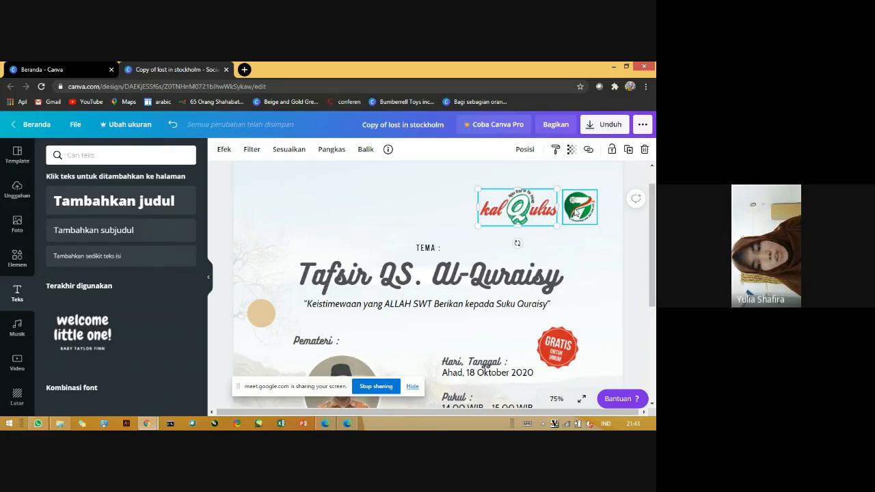
pyautogui.click(580, 208)
# Delete the beige circle beside the speaker section, just below the quoted subtitle
pyautogui.moveTo(654, 251); pyautogui.dragTo(654, 285)
pyautogui.click(262, 244)
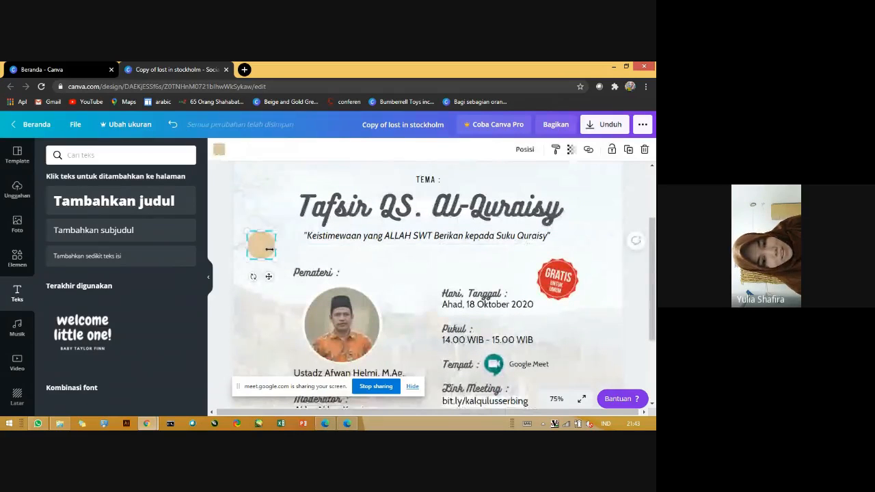
pyautogui.press('Delete')
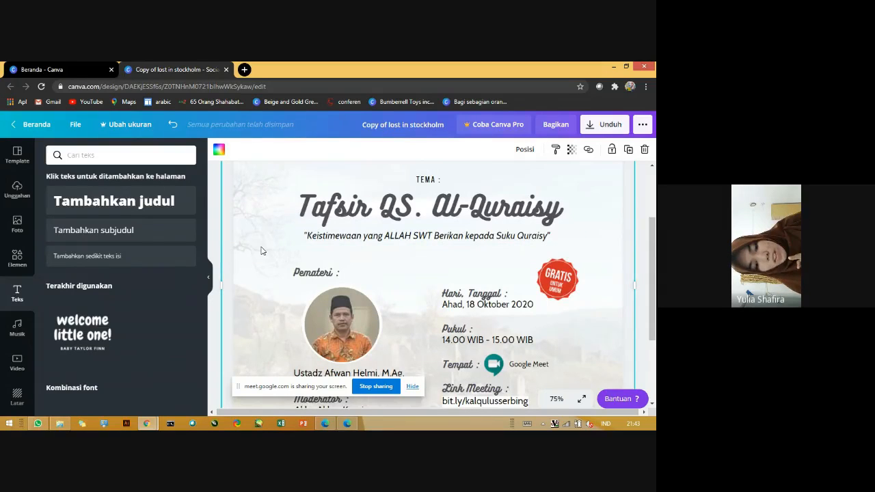
# Review the complete poster layout from the logos and title down to the speaker, schedule, meeting link and contact details
pyautogui.scroll(-1, 261, 256)
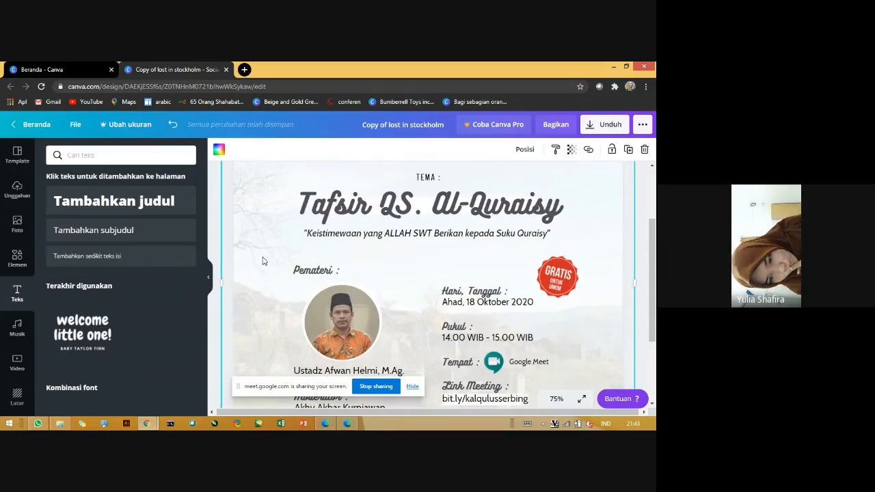
pyautogui.scroll(-2, 369, 273)
pyautogui.scroll(2, 287, 242)
pyautogui.scroll(-2, 261, 231)
pyautogui.scroll(2, 273, 233)
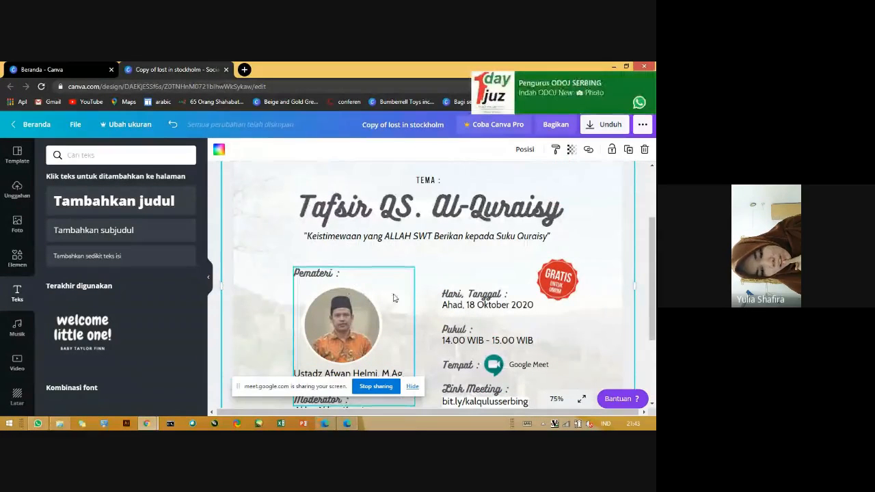
pyautogui.scroll(-2, 413, 301)
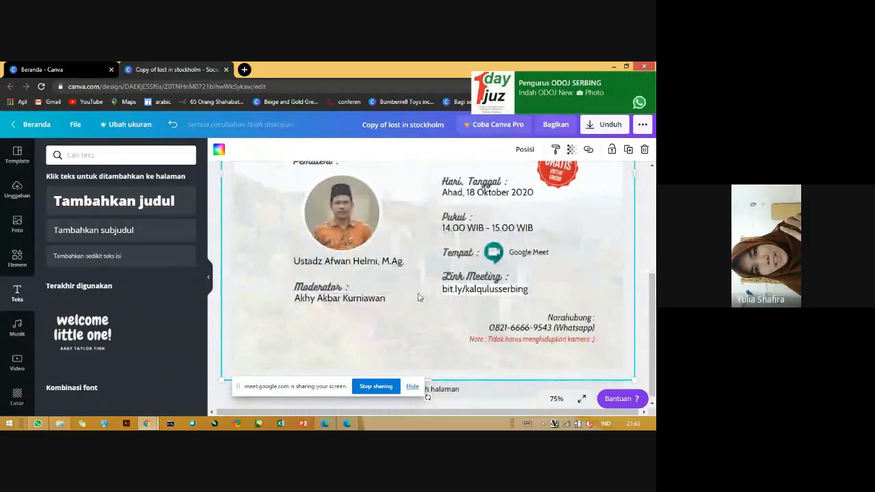
pyautogui.scroll(2, 417, 297)
pyautogui.scroll(-2, 418, 297)
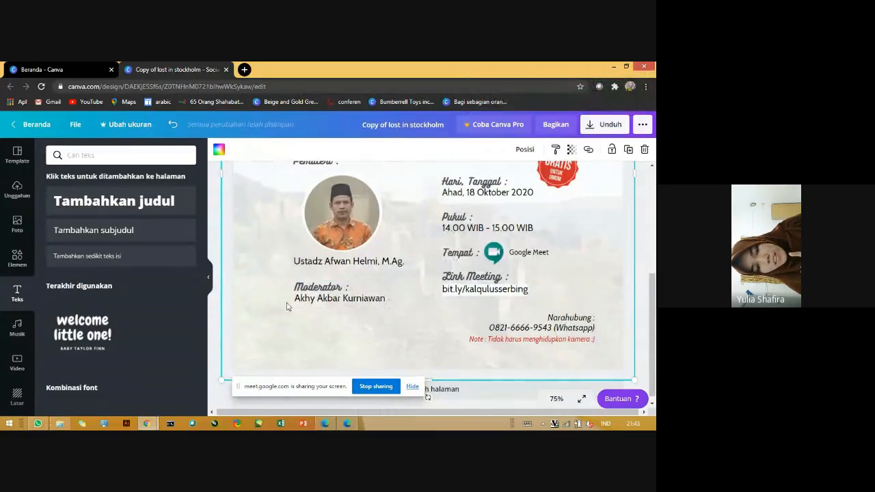
pyautogui.scroll(2, 277, 295)
pyautogui.scroll(2, 271, 250)
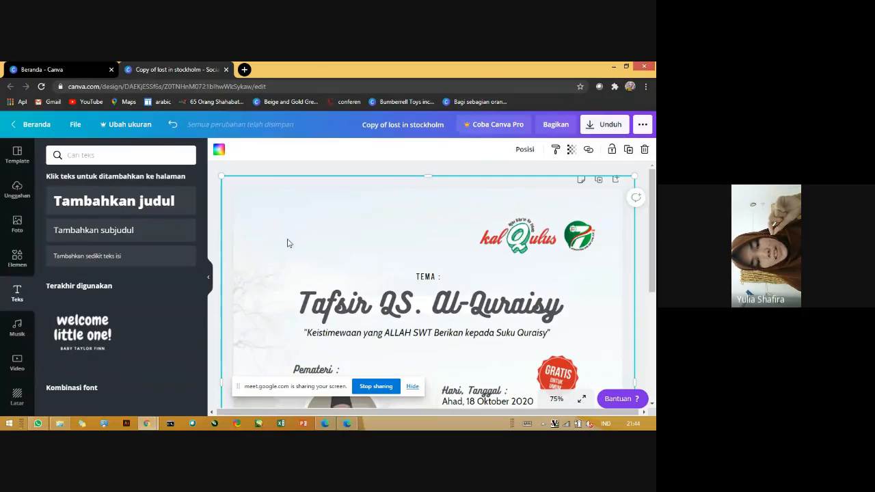
pyautogui.scroll(-2, 280, 284)
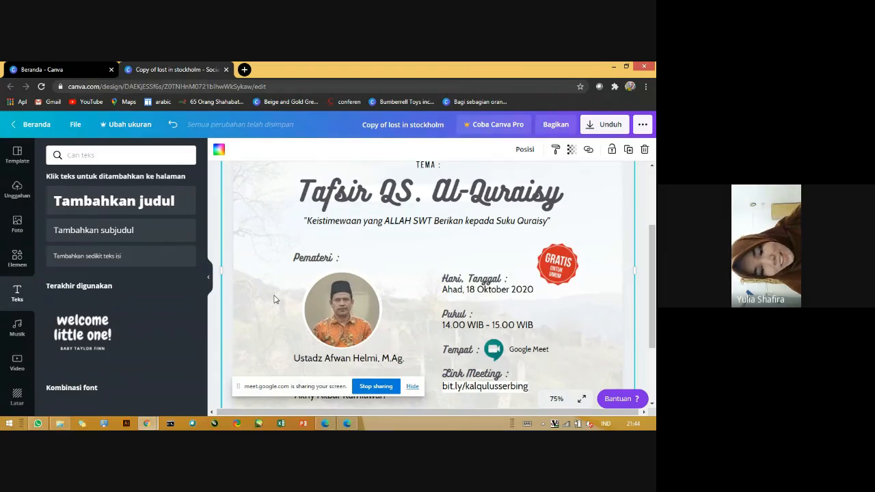
pyautogui.scroll(-2, 403, 305)
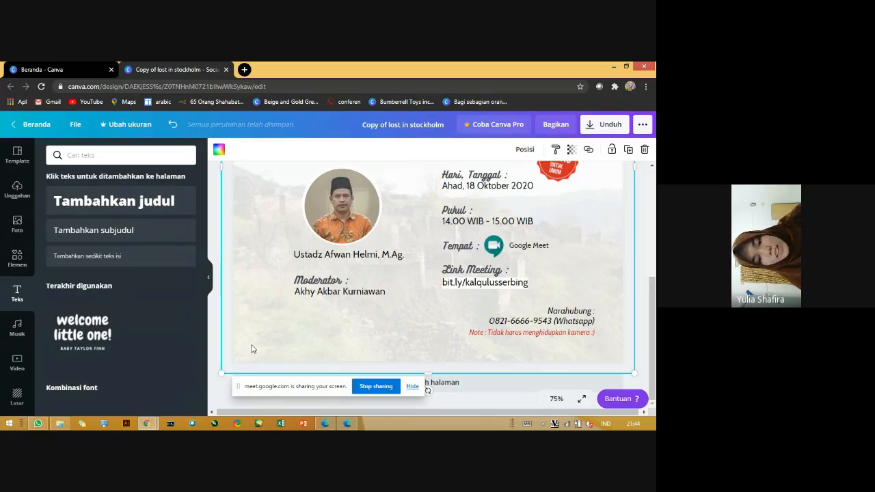
pyautogui.scroll(3, 249, 315)
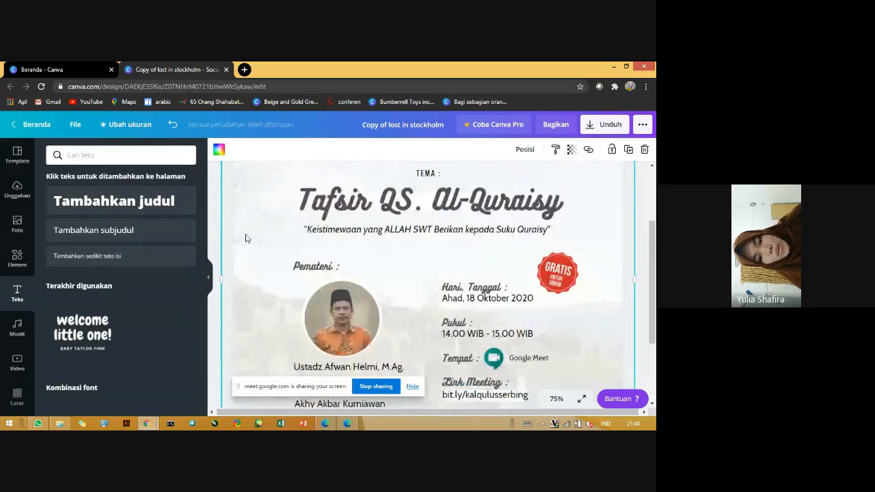
pyautogui.scroll(3, 248, 239)
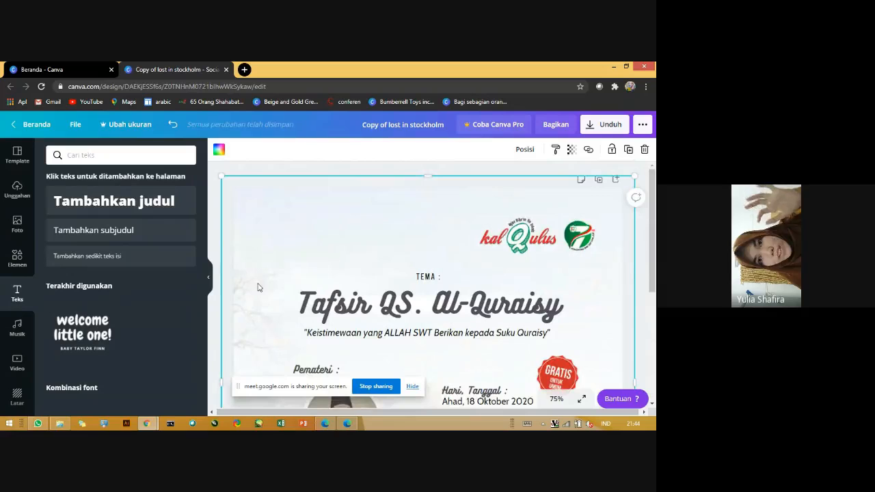
pyautogui.scroll(-1, 259, 291)
pyautogui.scroll(-3, 258, 296)
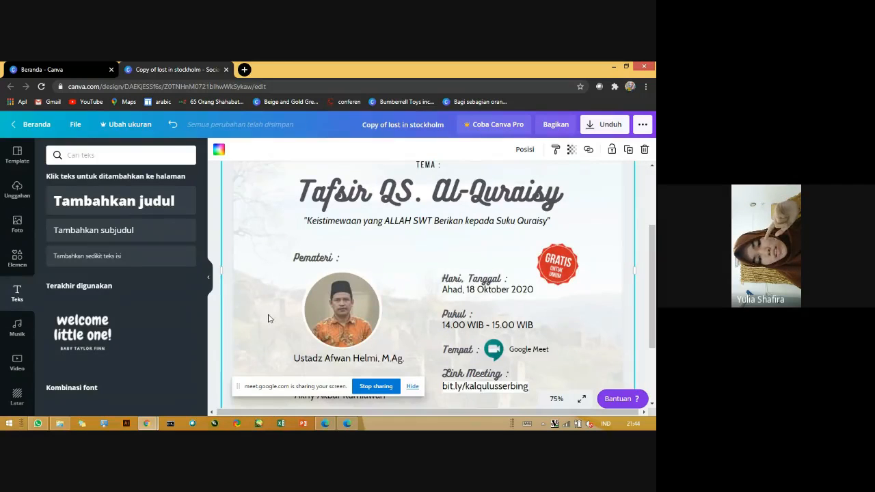
pyautogui.scroll(-3, 267, 318)
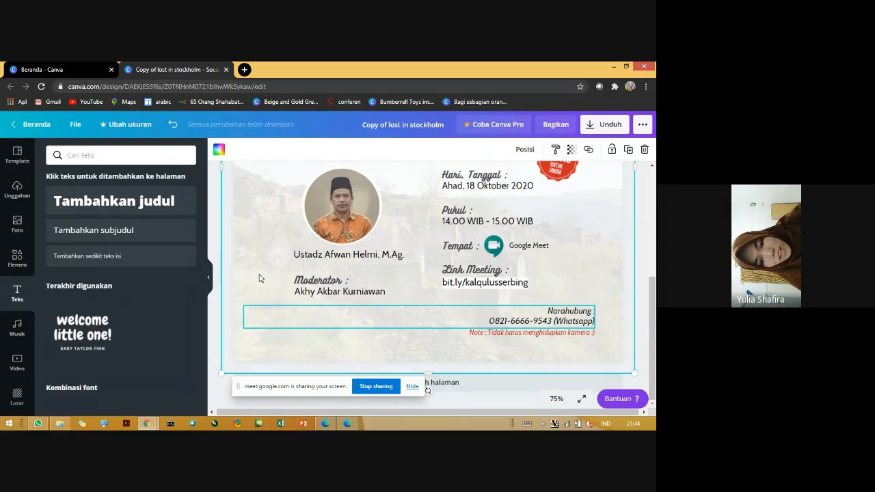
pyautogui.scroll(3, 263, 255)
pyautogui.scroll(-3, 262, 255)
pyautogui.scroll(6, 262, 255)
pyautogui.scroll(-3, 262, 256)
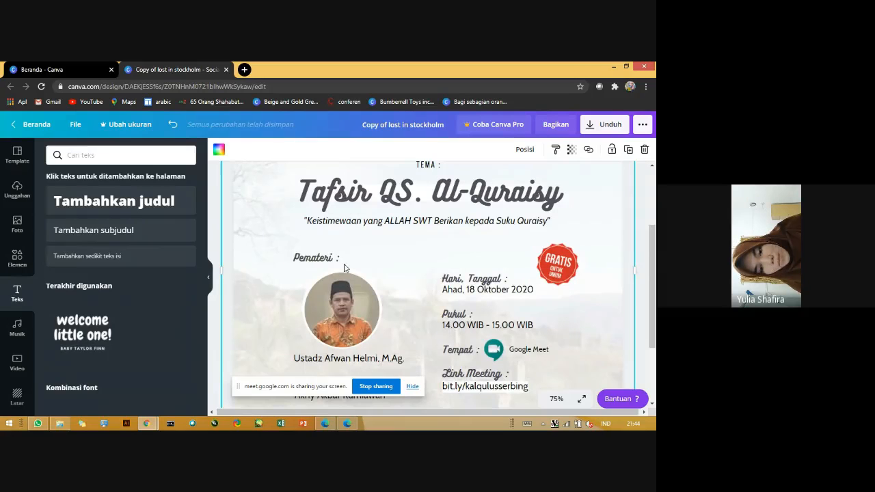
pyautogui.scroll(3, 369, 260)
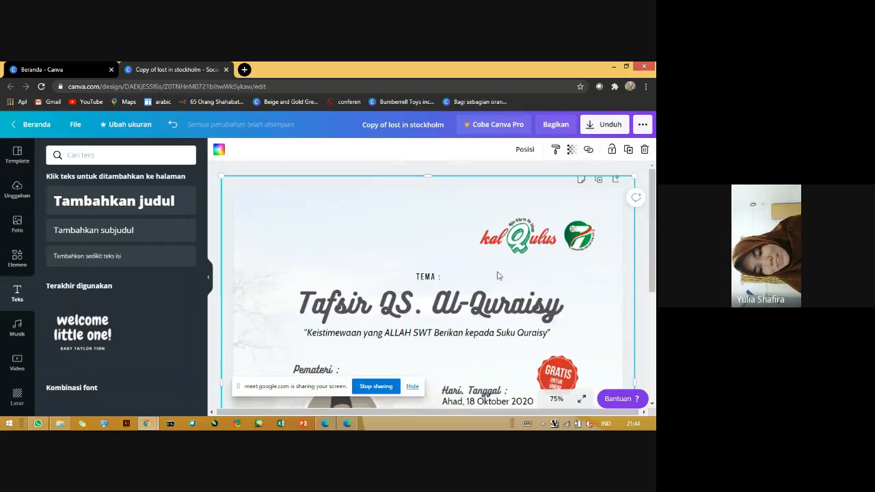
pyautogui.scroll(-3, 476, 295)
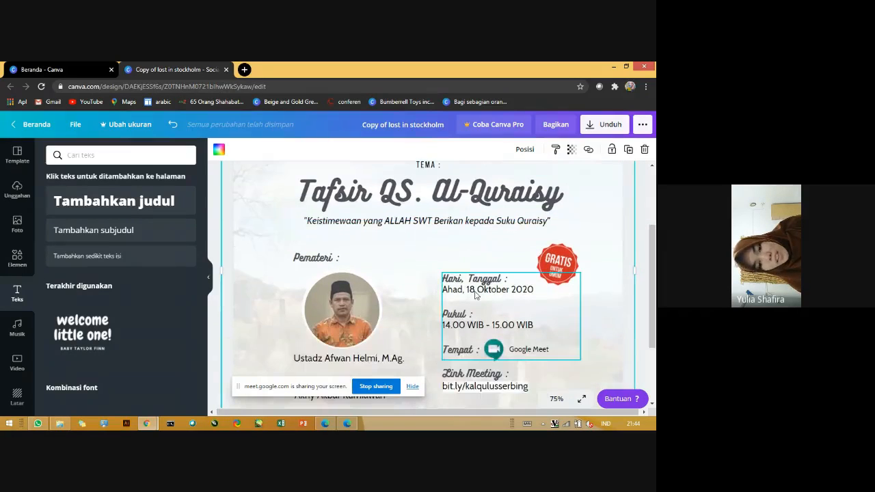
pyautogui.scroll(-1, 472, 294)
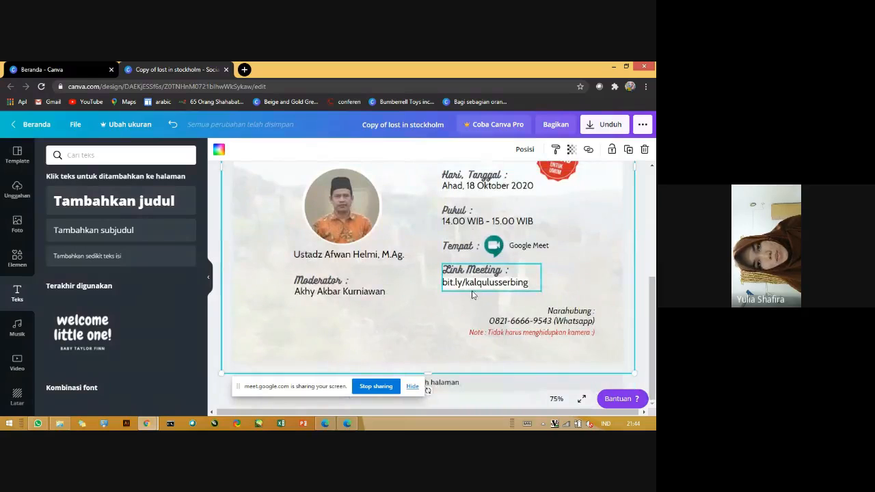
# Review the poster from the meeting link back up through the speaker section to the title and logos
pyautogui.scroll(1, 480, 288)
pyautogui.scroll(3, 481, 288)
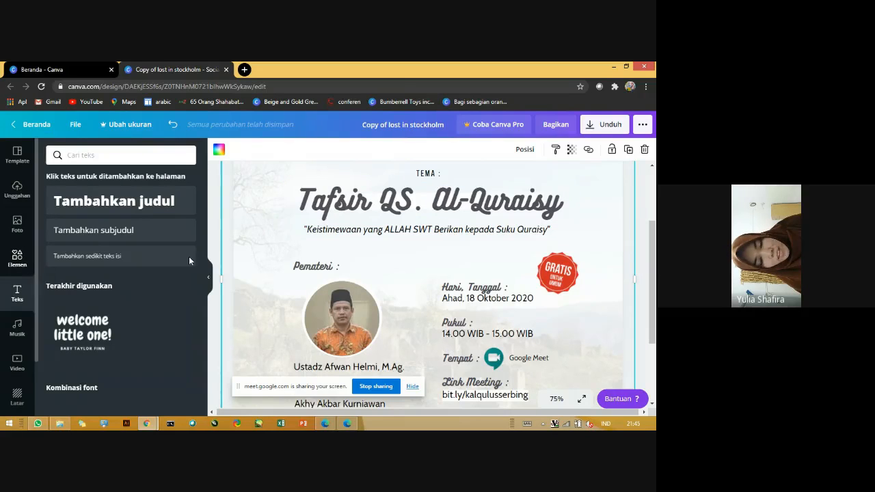
pyautogui.scroll(1, 329, 230)
pyautogui.scroll(3, 328, 231)
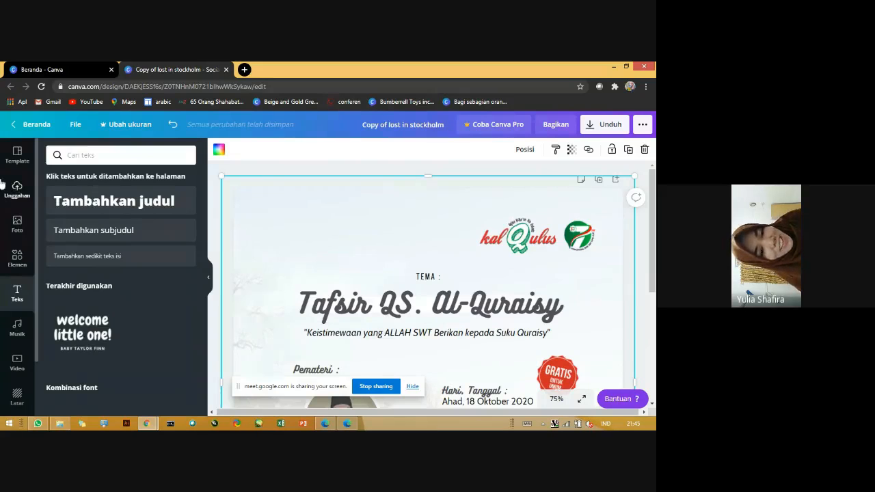
# Switch to the Canva home page and browse the recent designs and the list of account sections
pyautogui.click(63, 64)
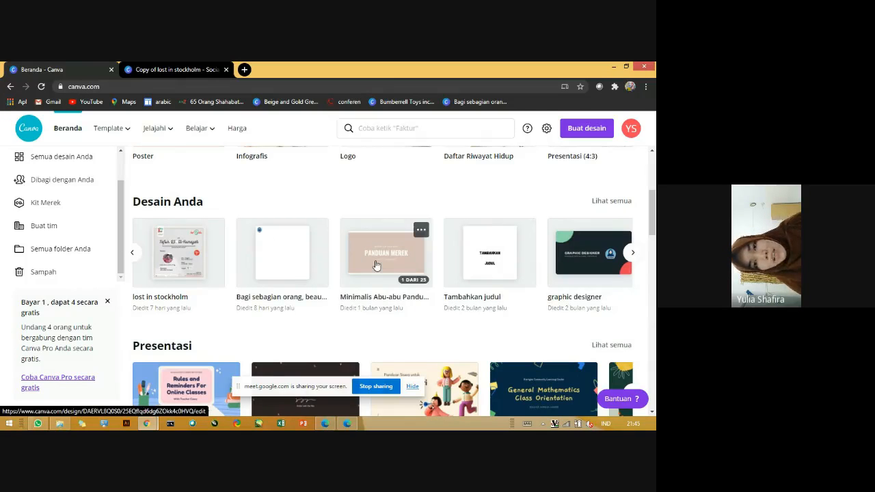
pyautogui.click(632, 254)
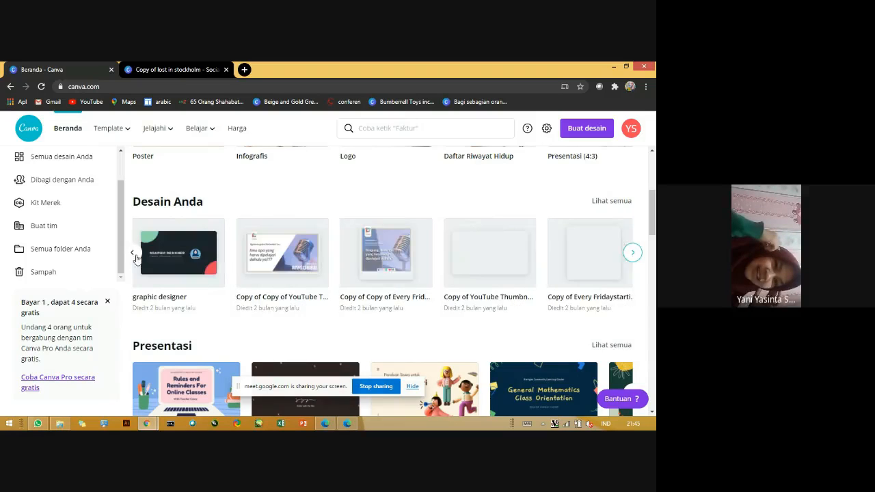
pyautogui.click(134, 255)
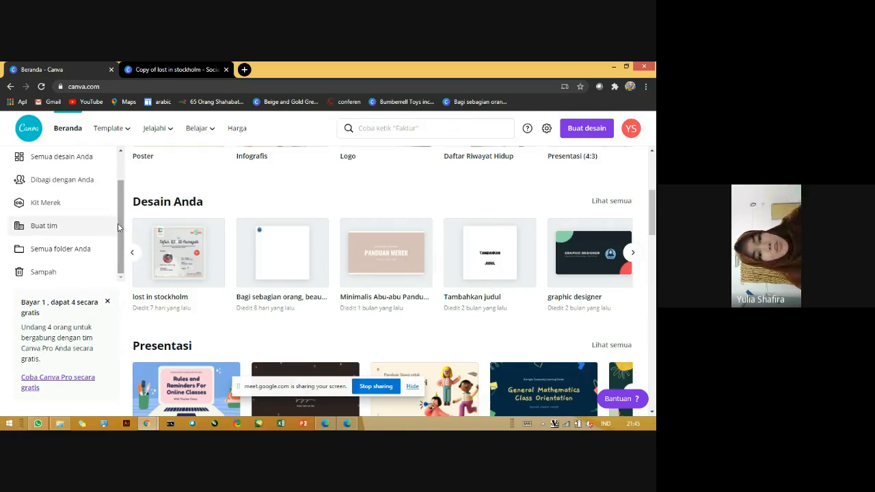
pyautogui.moveTo(117, 227); pyautogui.dragTo(118, 190)
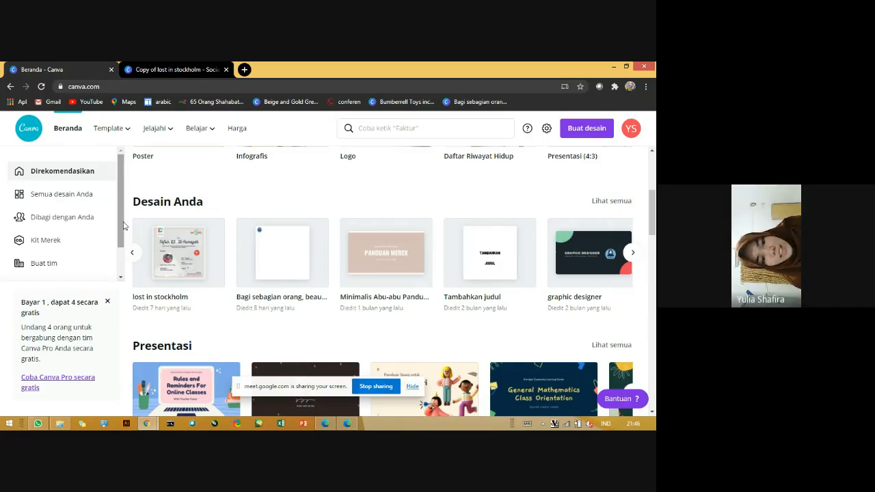
pyautogui.scroll(-1, 125, 223)
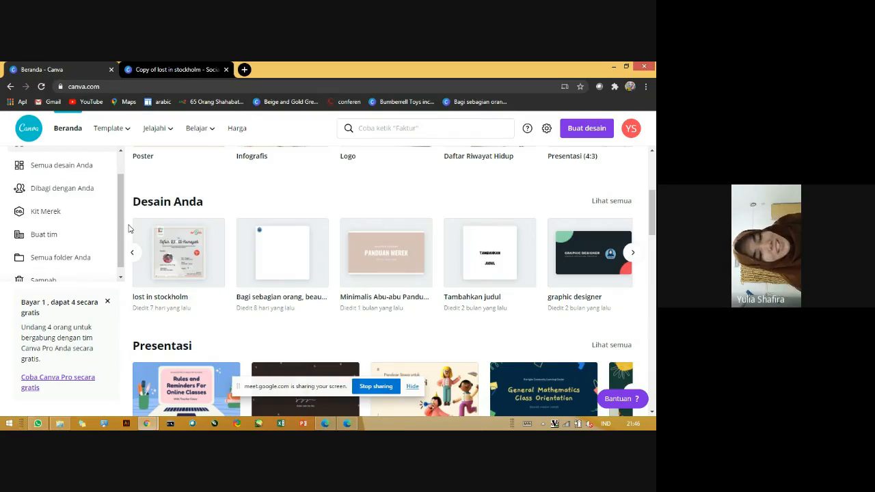
pyautogui.scroll(1, 125, 179)
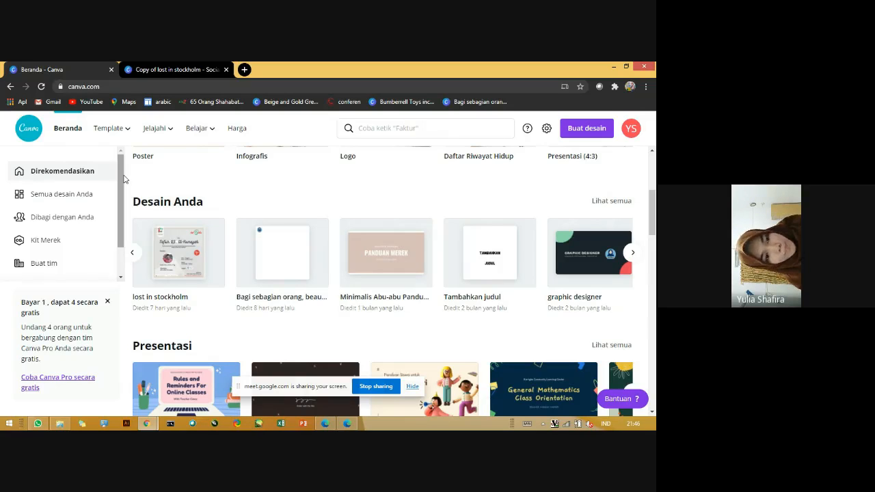
# Show all saved designs and look through the posters, presentations and video thumbnails in the collection
pyautogui.click(90, 197)
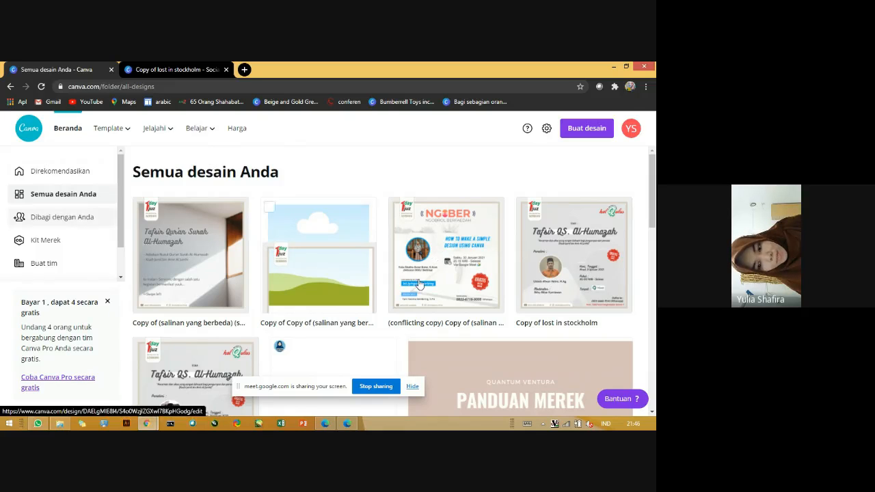
pyautogui.scroll(-3, 578, 293)
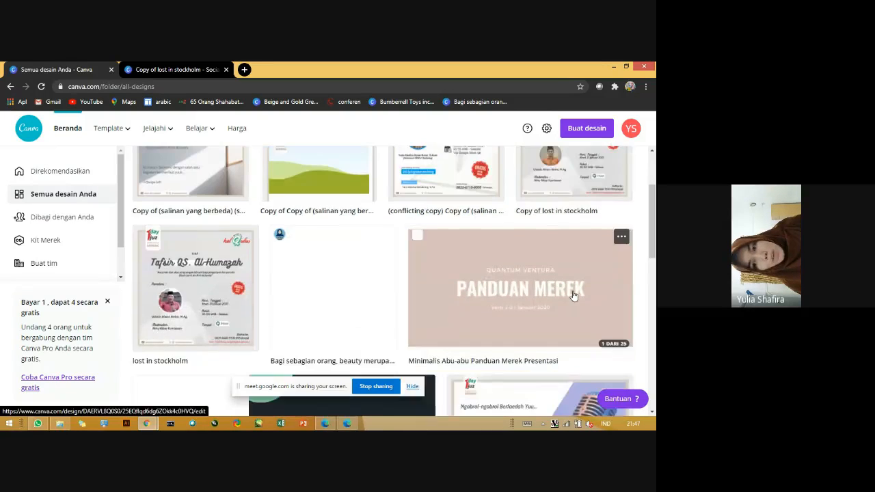
pyautogui.scroll(3, 574, 295)
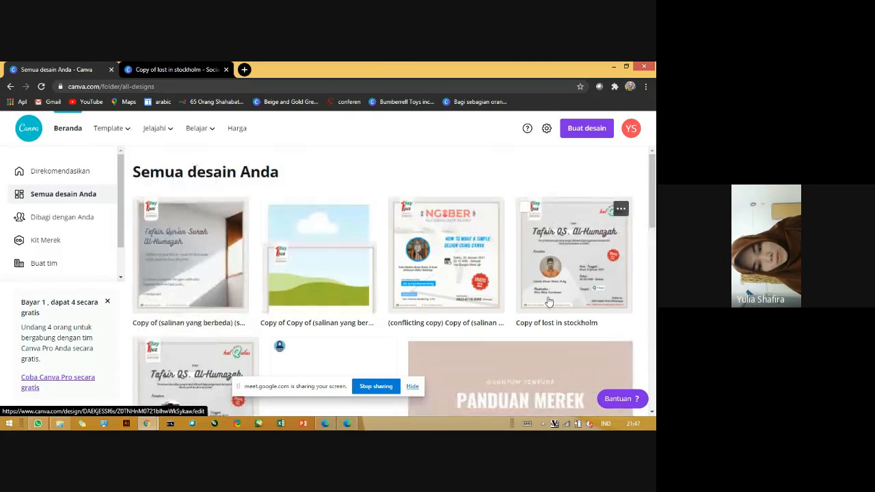
pyautogui.scroll(-3, 492, 301)
pyautogui.scroll(-5, 429, 294)
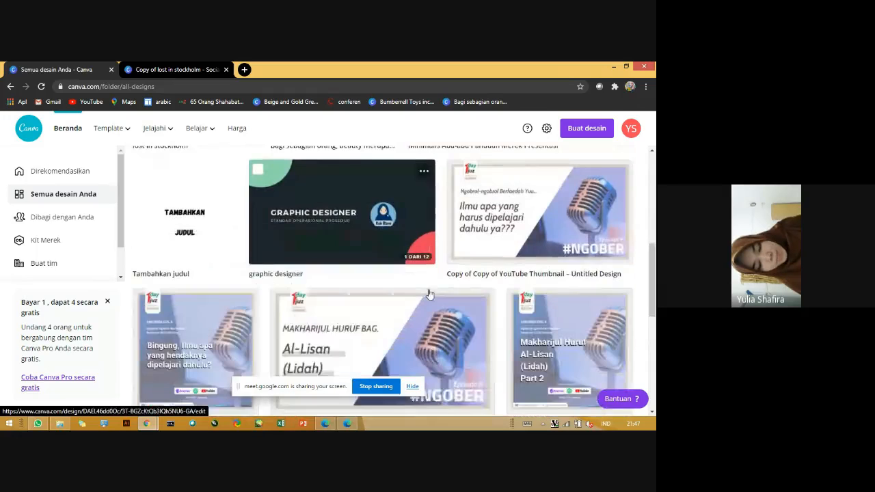
pyautogui.scroll(5, 432, 295)
pyautogui.scroll(1, 432, 295)
pyautogui.scroll(-3, 432, 295)
pyautogui.scroll(4, 473, 276)
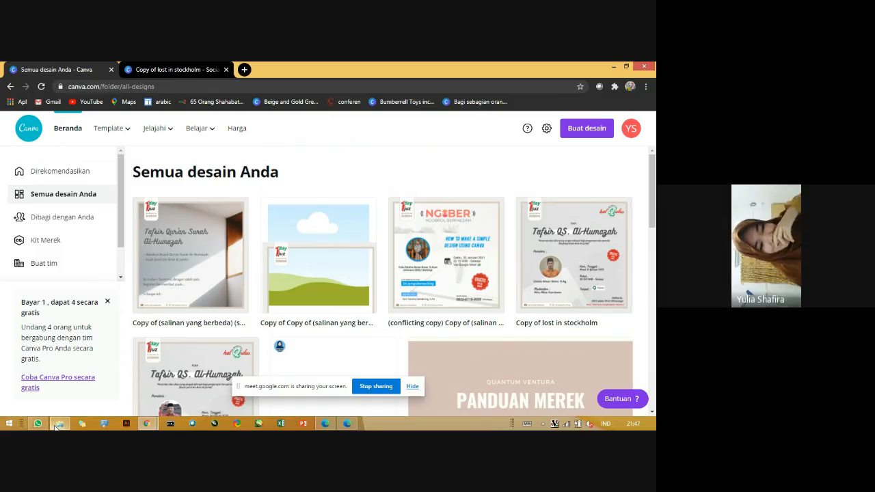
# Switch to File Explorer and look through the folders and files on the Data (D:) drive
pyautogui.moveTo(57, 425)
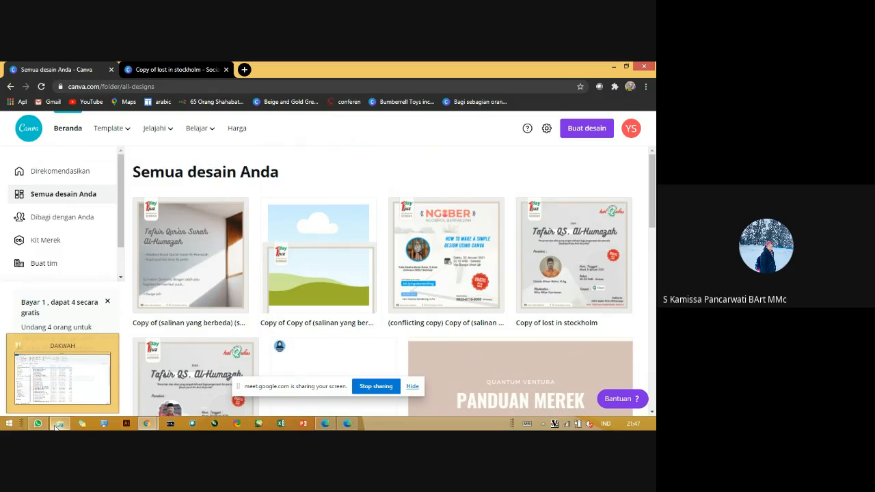
pyautogui.click(64, 406)
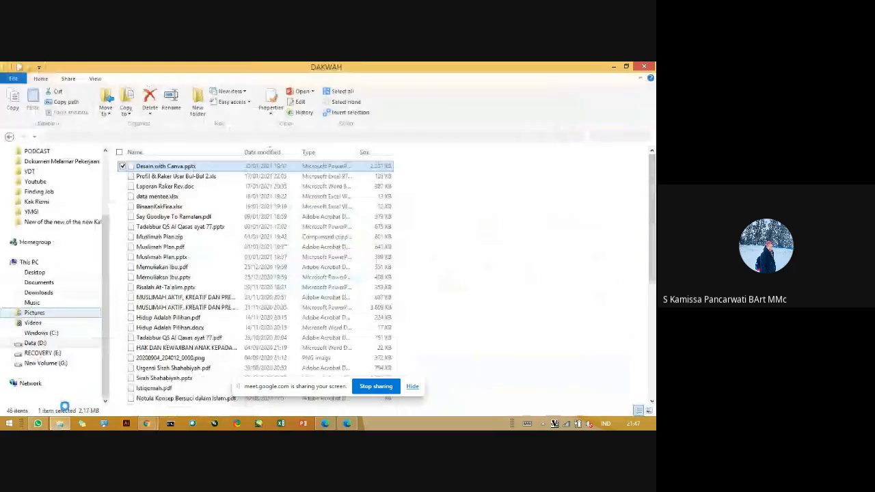
pyautogui.click(36, 343)
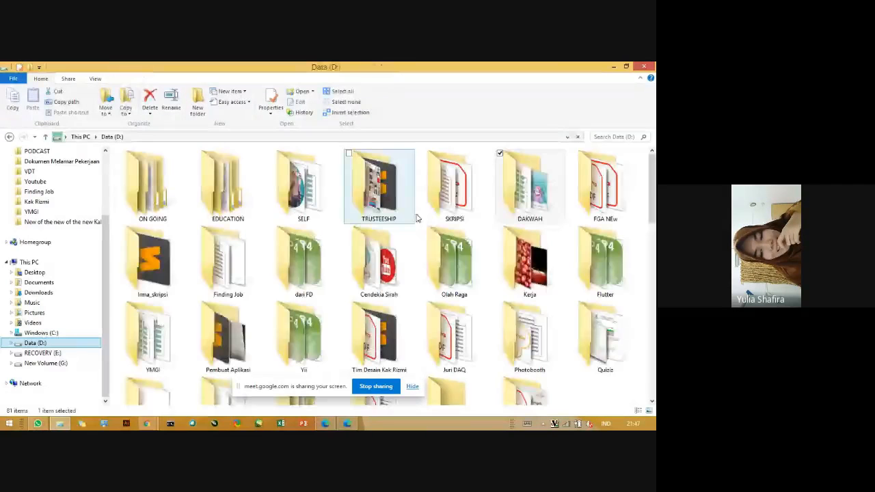
pyautogui.click(378, 289)
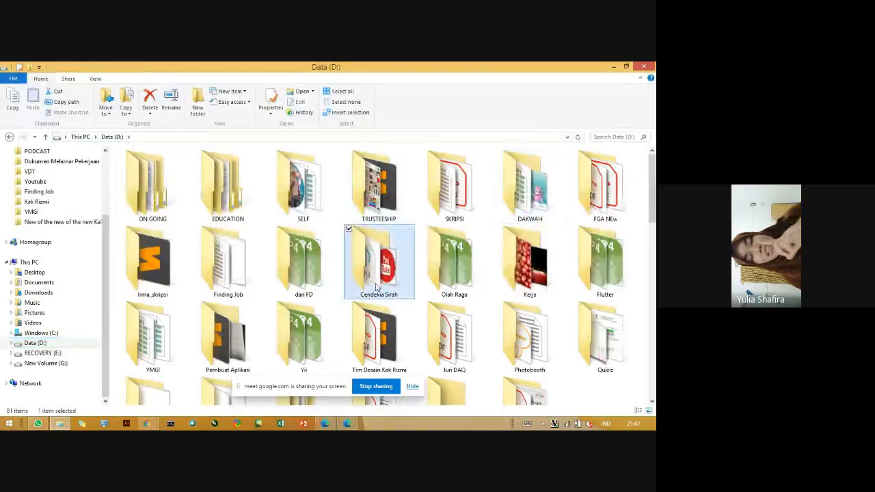
pyautogui.scroll(-3, 419, 263)
pyautogui.scroll(-2, 418, 263)
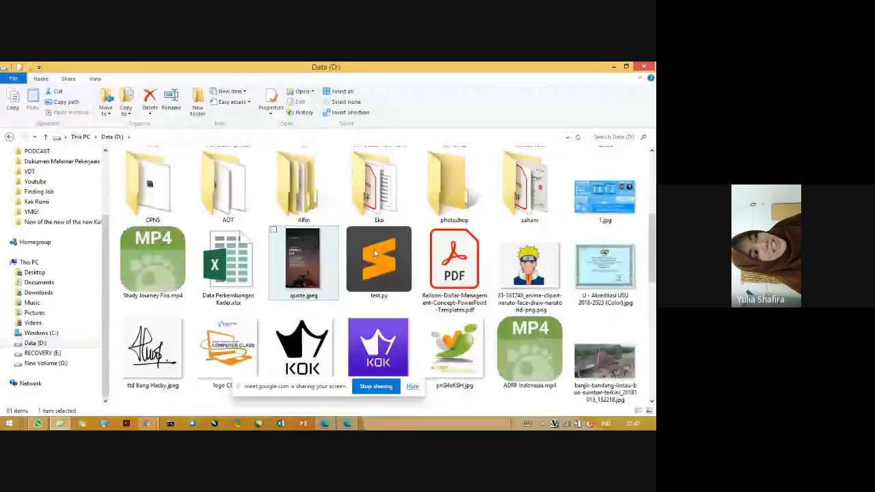
pyautogui.scroll(5, 374, 254)
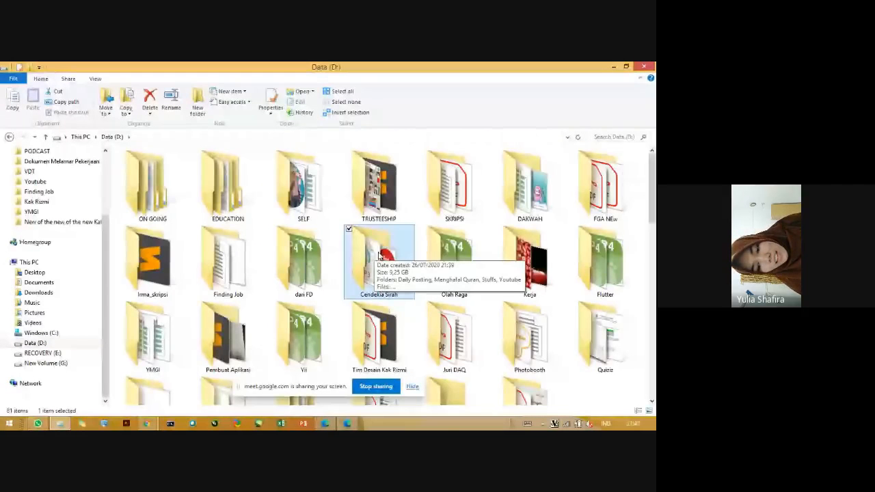
# Find and open the TRUSTEESHIP folder on the Data (D:) drive
pyautogui.click(465, 256)
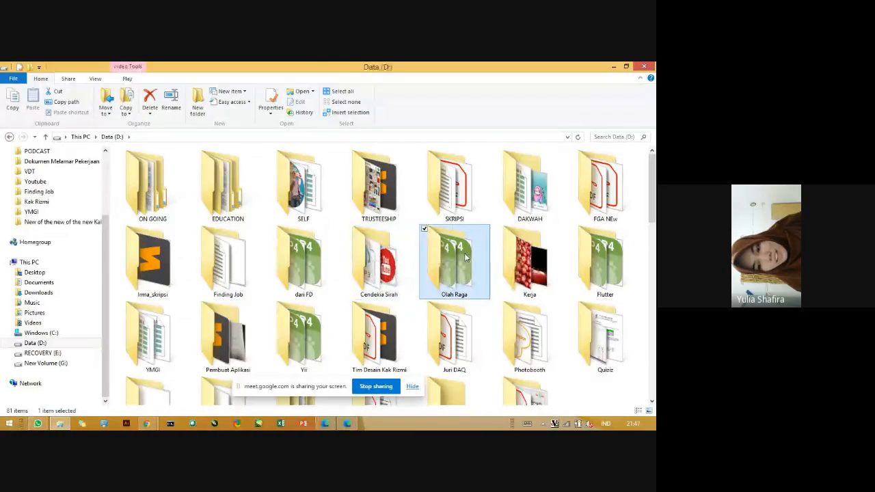
pyautogui.press('d')
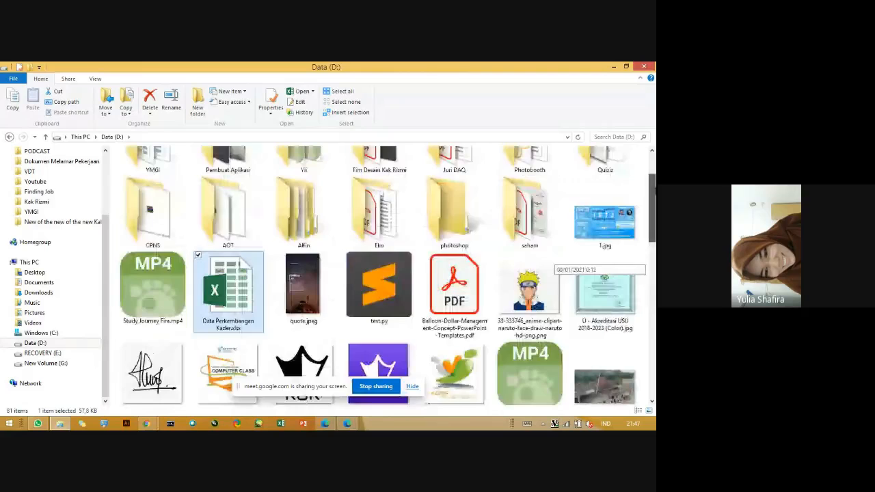
pyautogui.press('d')
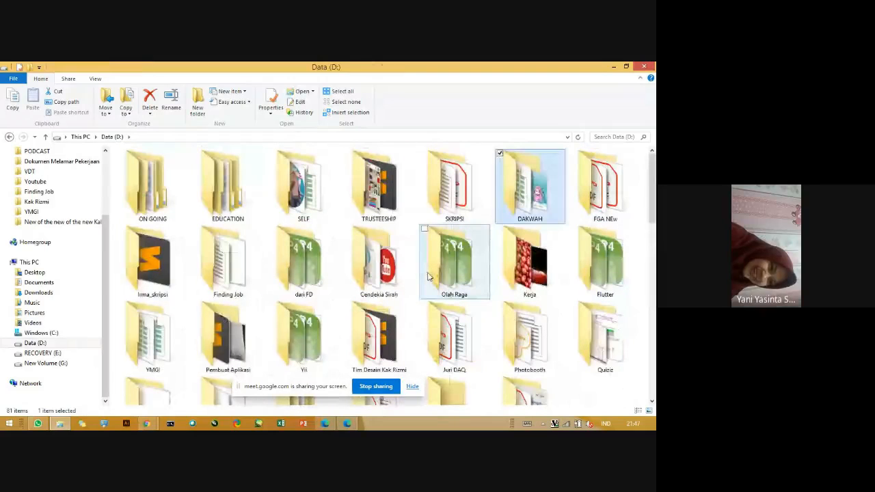
pyautogui.press('f')
pyautogui.press('t')
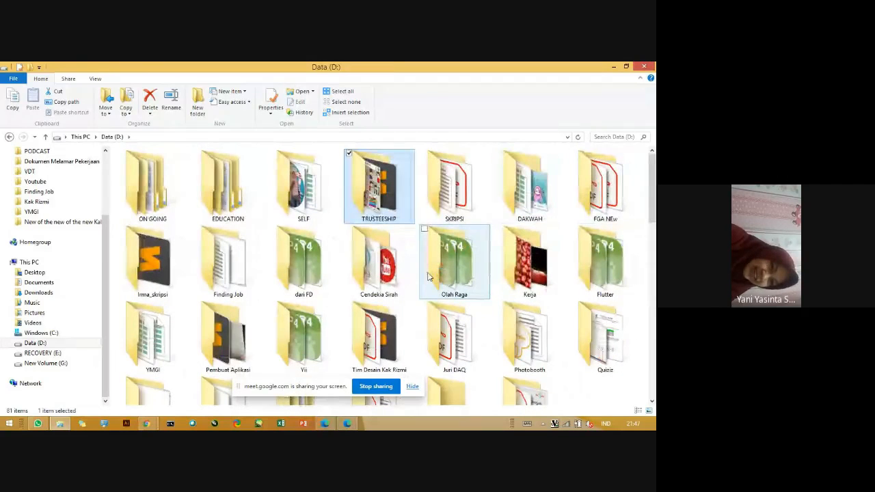
pyautogui.press('Return')
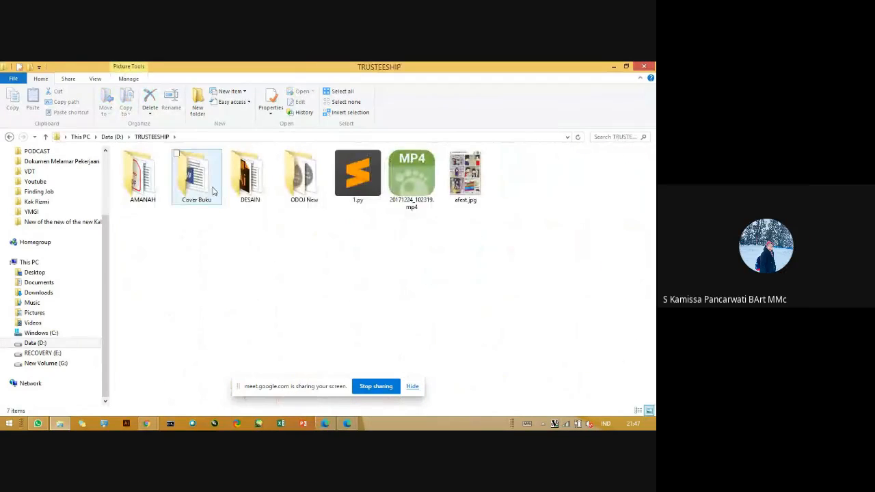
pyautogui.doubleClick(144, 183)
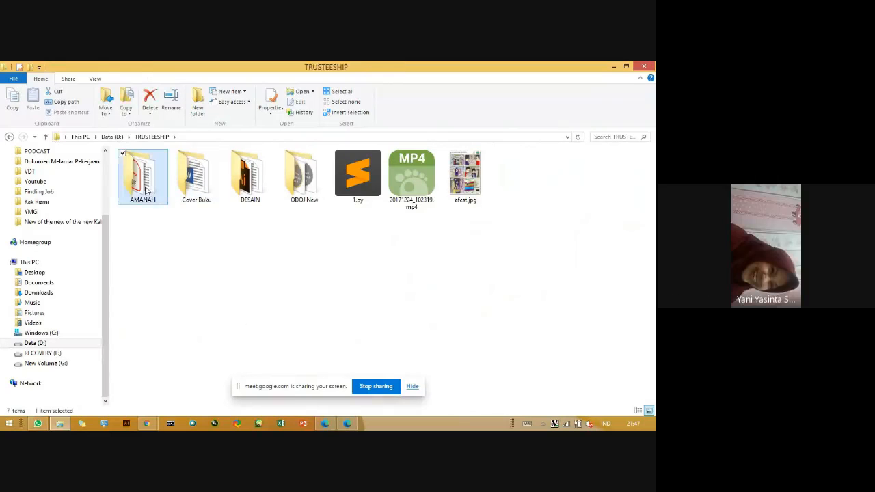
pyautogui.click(164, 187)
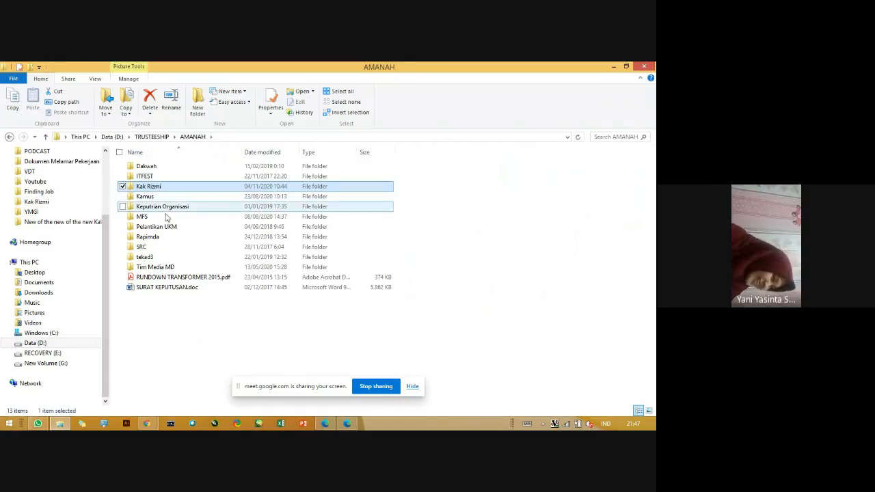
pyautogui.press('BackSpace')
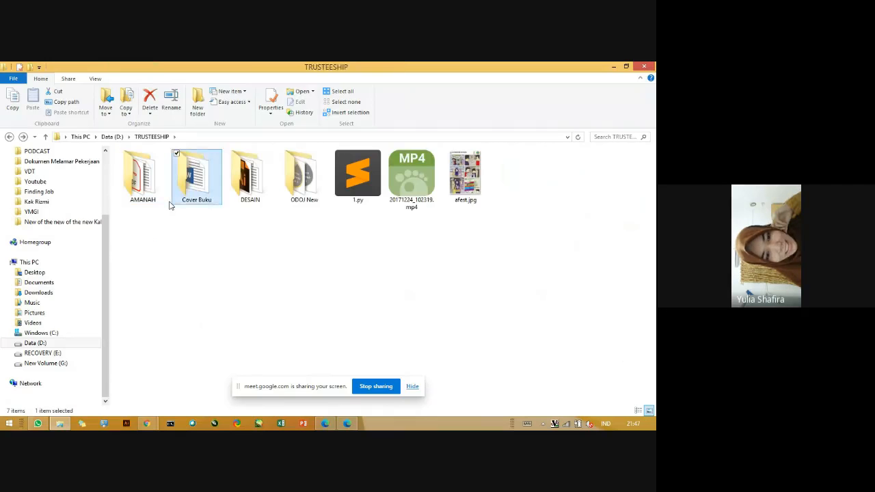
# Open the ODOJ New folder, look through its subfolders and open Dokumentasi Kegiatan-Kegiatan ODOJ
pyautogui.press('Return')
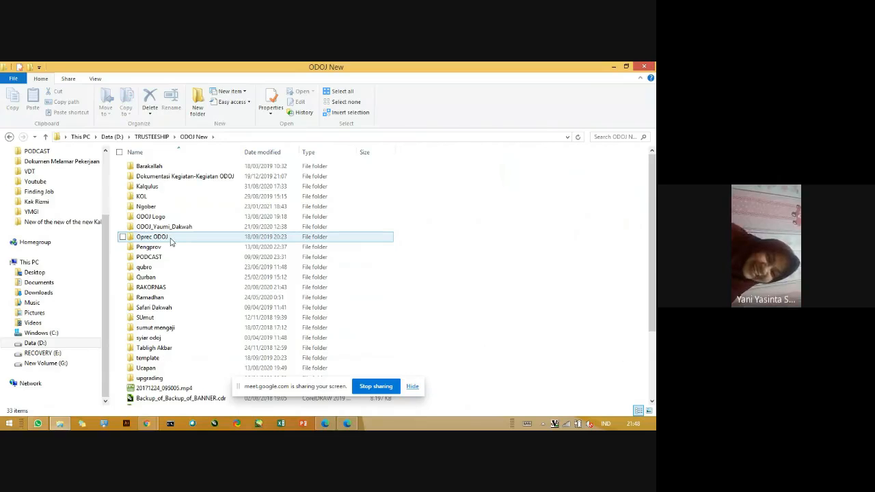
pyautogui.click(175, 257)
pyautogui.click(182, 298)
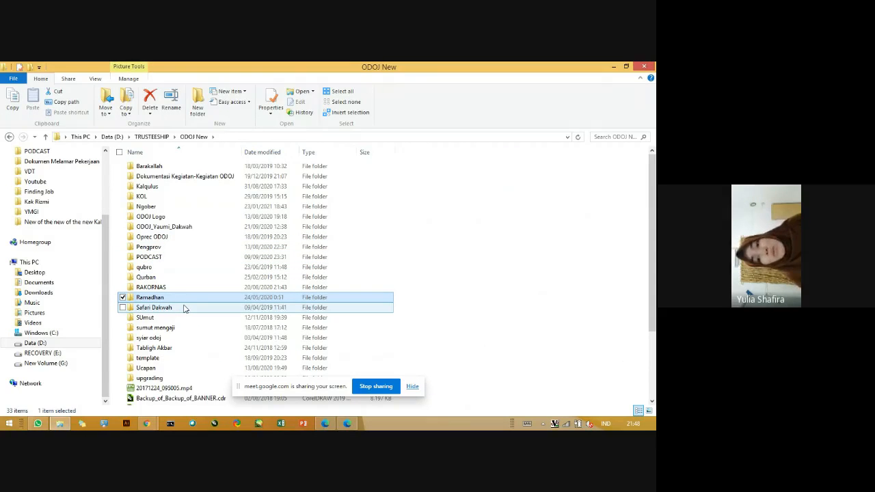
pyautogui.click(193, 357)
pyautogui.press('Up')
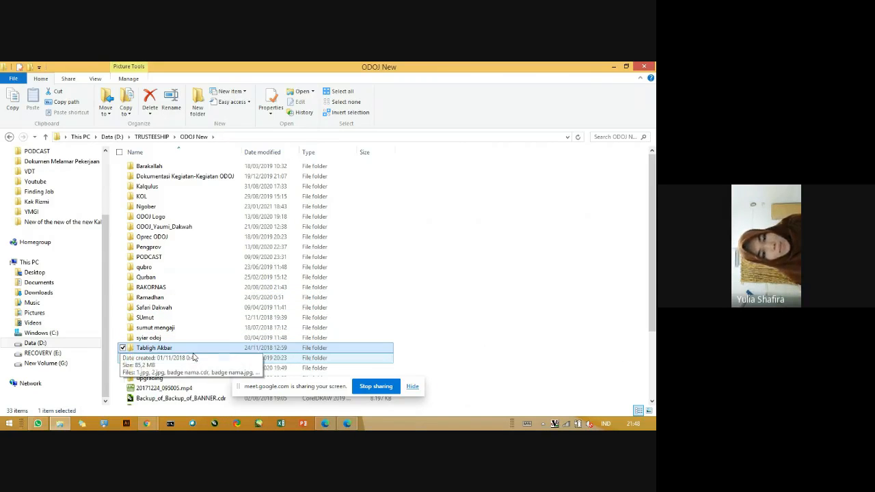
pyautogui.press('Down')
pyautogui.press('Down')
pyautogui.press('Down')
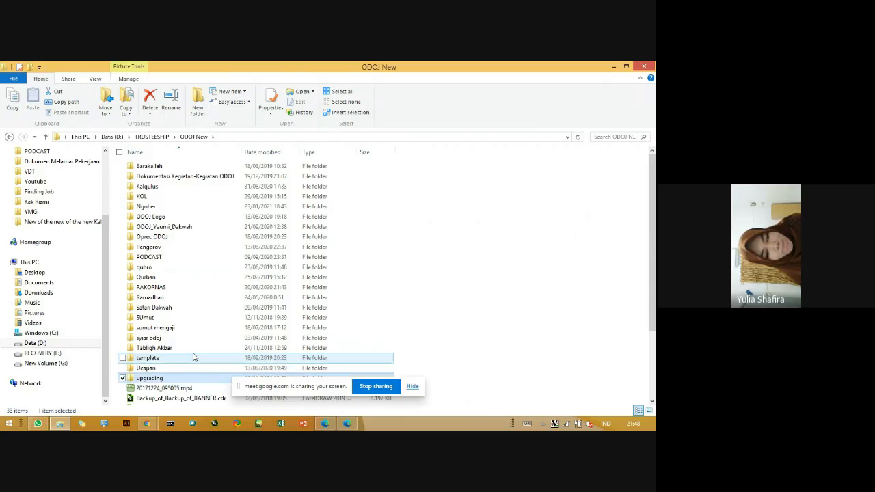
pyautogui.press('Up')
pyautogui.press('Up')
pyautogui.press('Up')
pyautogui.press('Up')
pyautogui.press('Up')
pyautogui.press('Up')
pyautogui.press('Up')
pyautogui.press('Up')
pyautogui.press('Up')
pyautogui.press('Up')
pyautogui.press('Up')
pyautogui.press('Up')
pyautogui.press('Up')
pyautogui.press('Up')
pyautogui.press('Up')
pyautogui.press('Up')
pyautogui.press('Up')
pyautogui.press('Up')
pyautogui.press('Up')
pyautogui.press('Up')
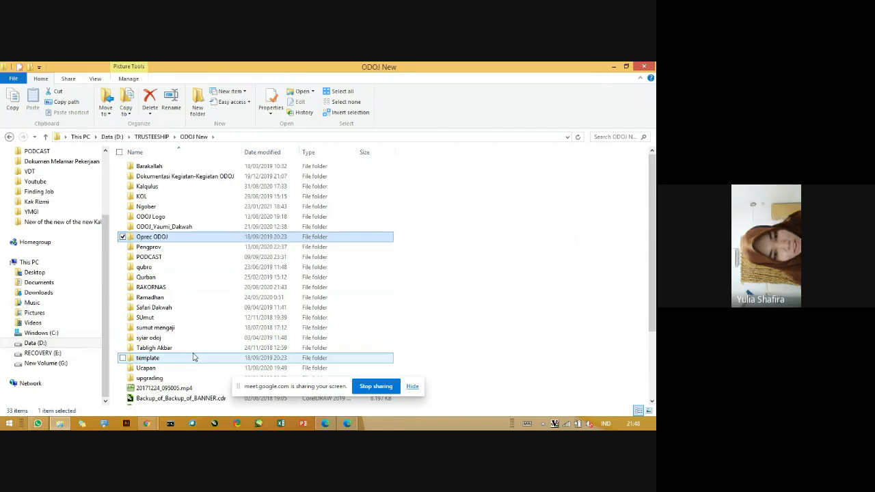
pyautogui.press('Down')
pyautogui.press('Return')
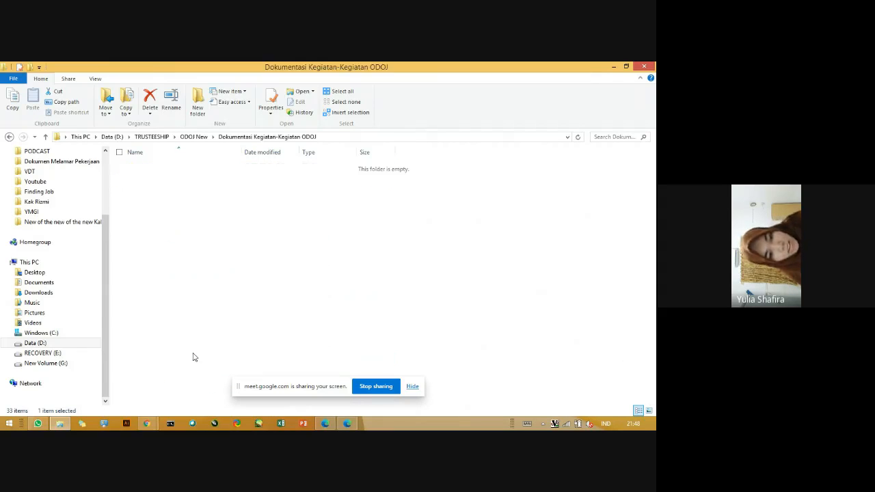
# Find the older flyer image "sl flyer.jpg", open it in Windows Photo Viewer and enlarge its title and theme area
pyautogui.press('Down')
pyautogui.press('Down')
pyautogui.press('Down')
pyautogui.press('Down')
pyautogui.press('Down')
pyautogui.press('Down')
pyautogui.press('Down')
pyautogui.press('Down')
pyautogui.press('Down')
pyautogui.press('Down')
pyautogui.press('Down')
pyautogui.press('Down')
pyautogui.press('Down')
pyautogui.press('Down')
pyautogui.press('Down')
pyautogui.press('Down')
pyautogui.press('Down')
pyautogui.press('Down')
pyautogui.press('Up')
pyautogui.press('Down')
pyautogui.press('Return')
pyautogui.click(211, 190)
pyautogui.doubleClick(211, 191)
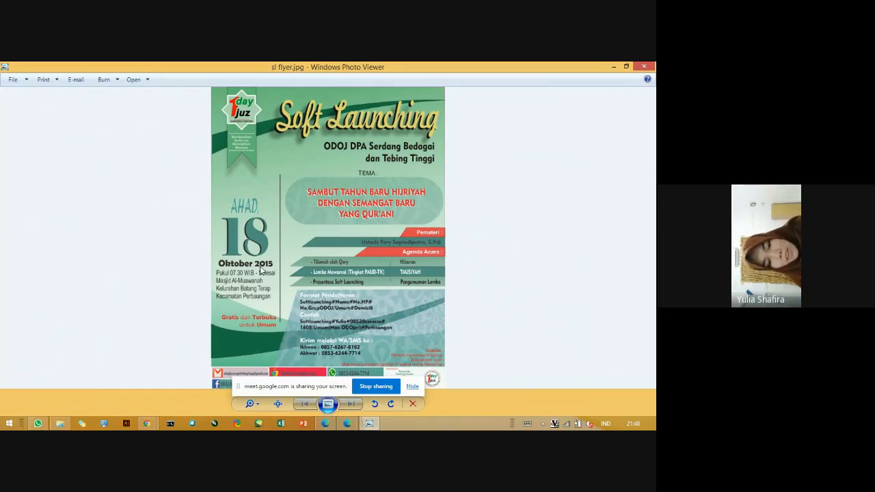
pyautogui.scroll(3, 260, 270)
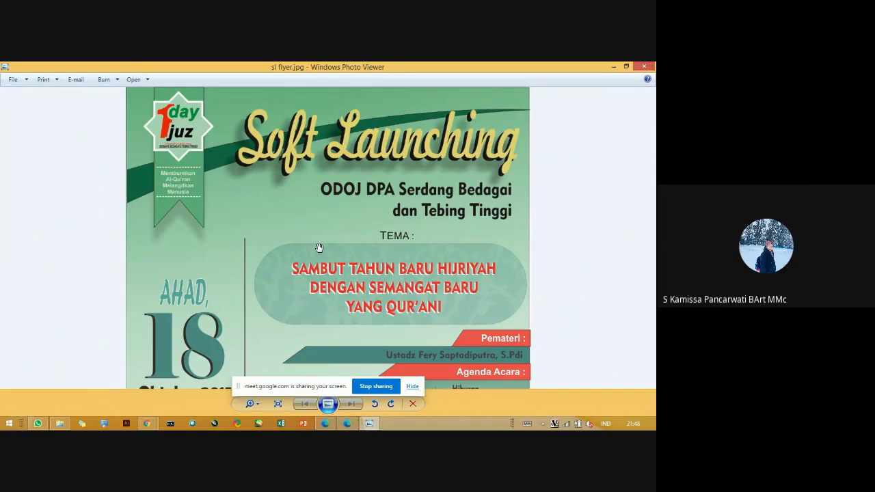
# Examine the flyer's "Soft Launching" title, logo and slogan ribbon, both enlarged and in the context of the layout
pyautogui.scroll(-1, 321, 201)
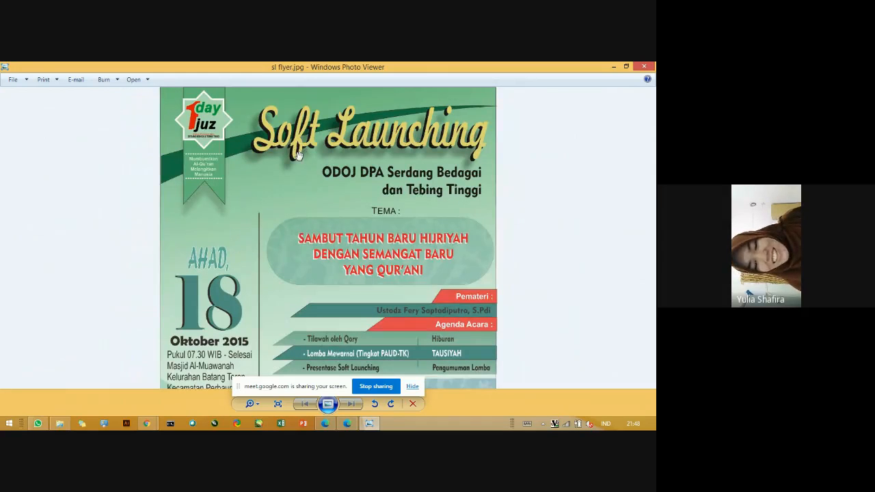
pyautogui.scroll(1, 286, 161)
pyautogui.scroll(1, 286, 161)
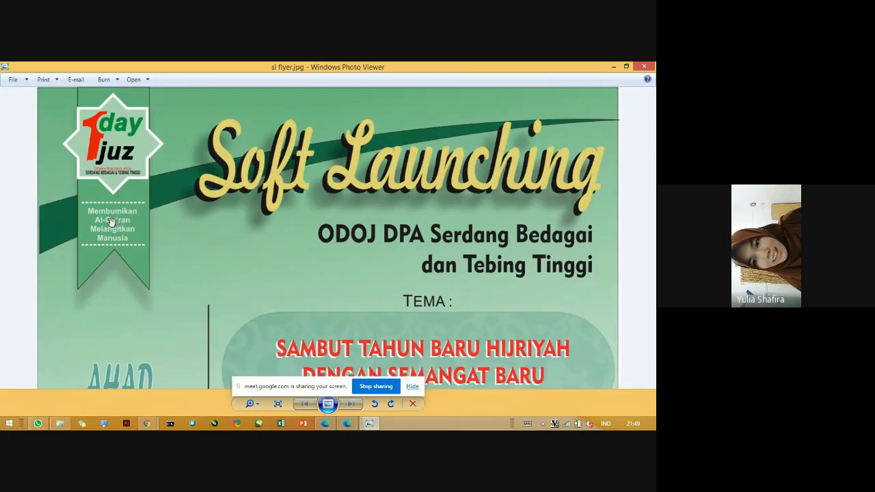
pyautogui.scroll(-2, 198, 272)
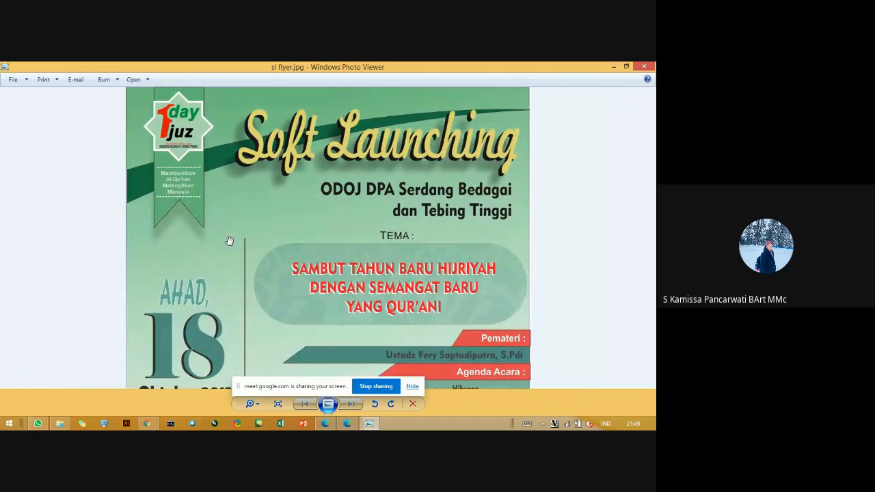
pyautogui.moveTo(287, 229); pyautogui.dragTo(285, 214)
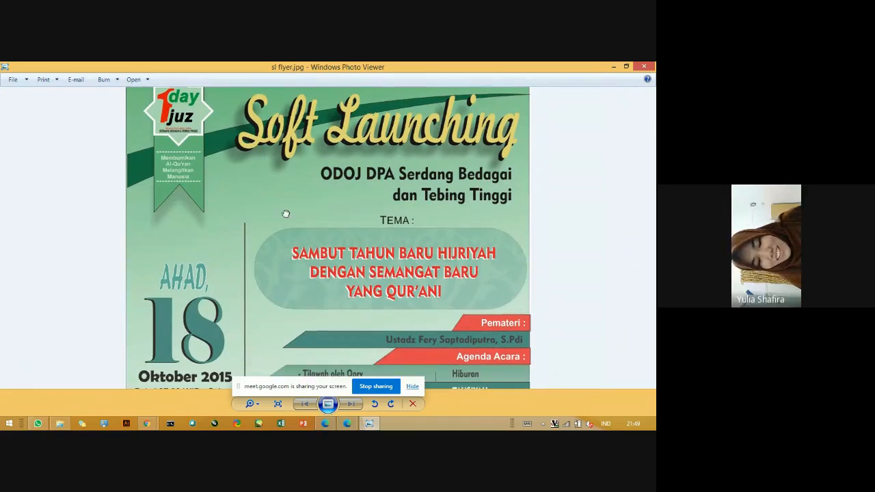
# Examine the flyer's theme box, event date, speaker and agenda sections and registration format, up close and in overview
pyautogui.scroll(3, 285, 189)
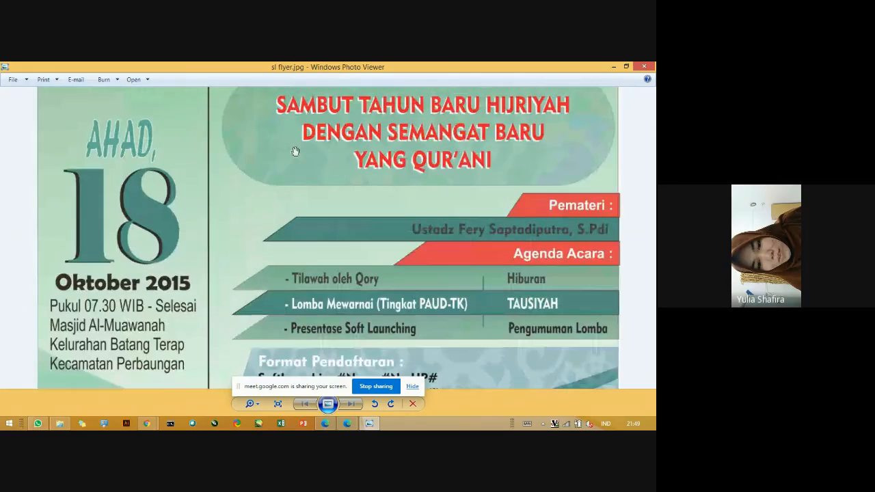
pyautogui.scroll(1, 295, 151)
pyautogui.moveTo(293, 159); pyautogui.dragTo(287, 267)
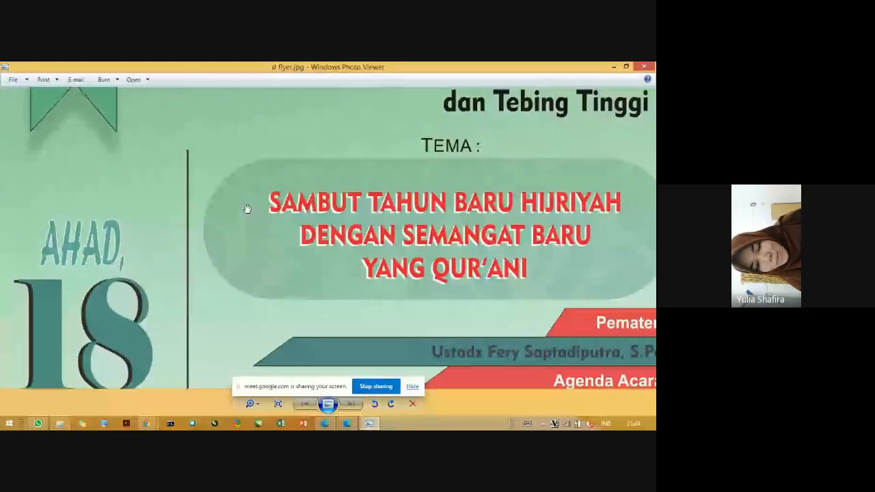
pyautogui.scroll(-2, 280, 248)
pyautogui.moveTo(283, 267); pyautogui.dragTo(306, 129)
pyautogui.moveTo(338, 283); pyautogui.dragTo(345, 240)
pyautogui.scroll(-2, 388, 314)
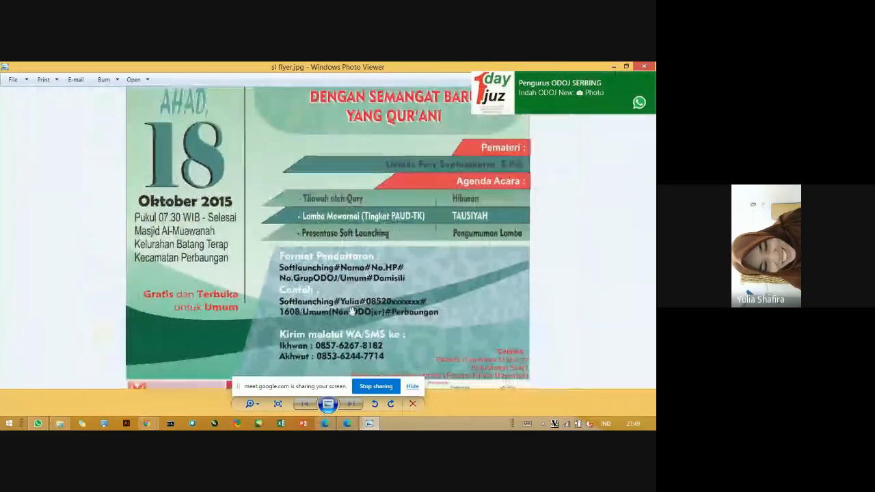
pyautogui.scroll(-1, 335, 319)
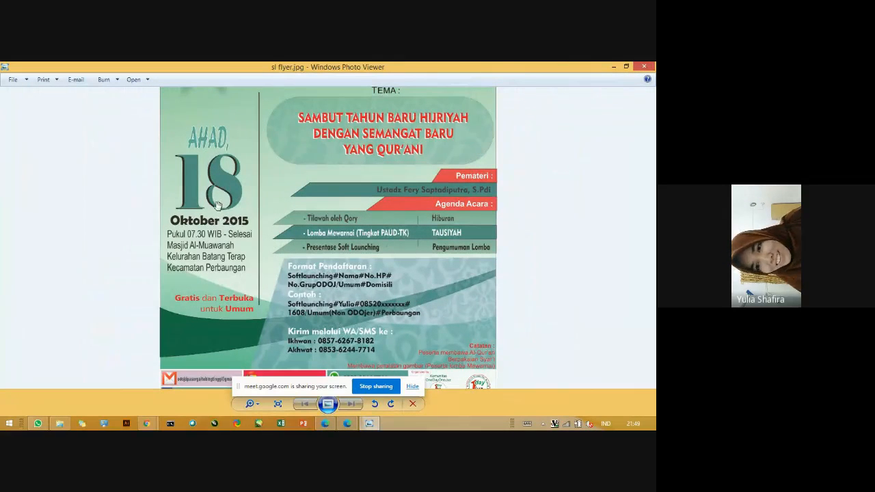
pyautogui.scroll(-2, 287, 259)
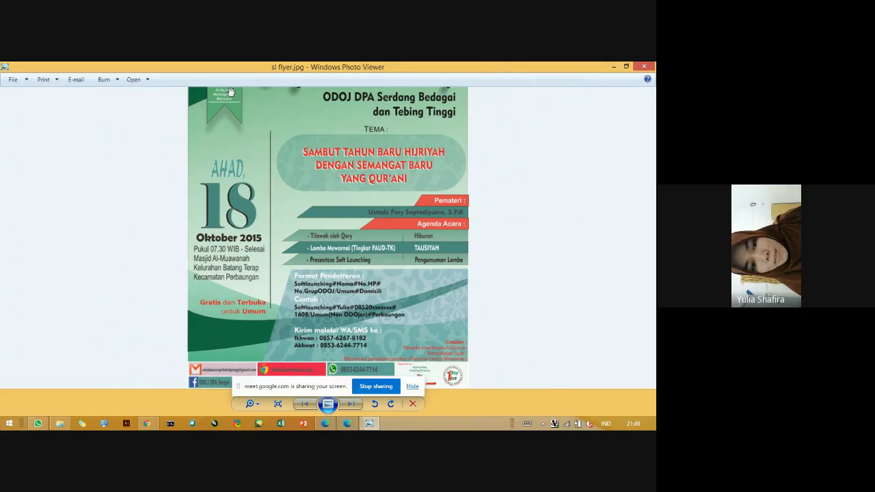
# Enlarge the flyer's ribbon below the logo and examine its slogan text, notched end and drop shadow
pyautogui.scroll(4, 231, 92)
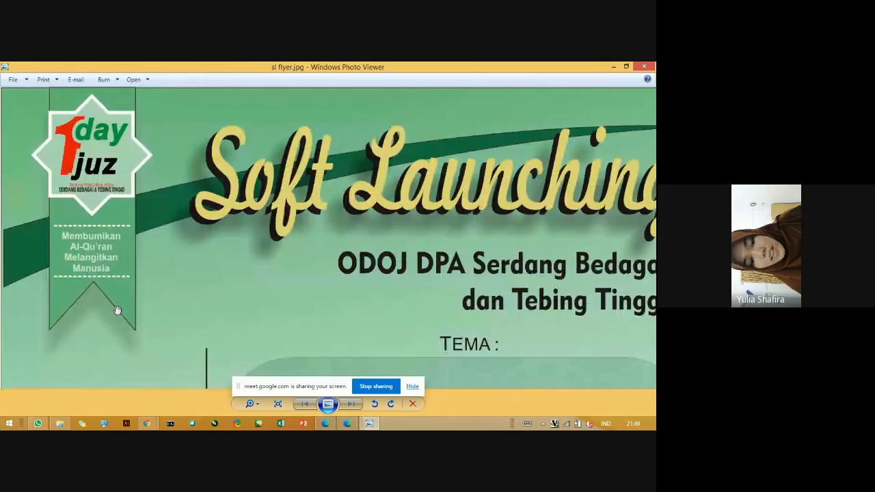
pyautogui.scroll(2, 117, 311)
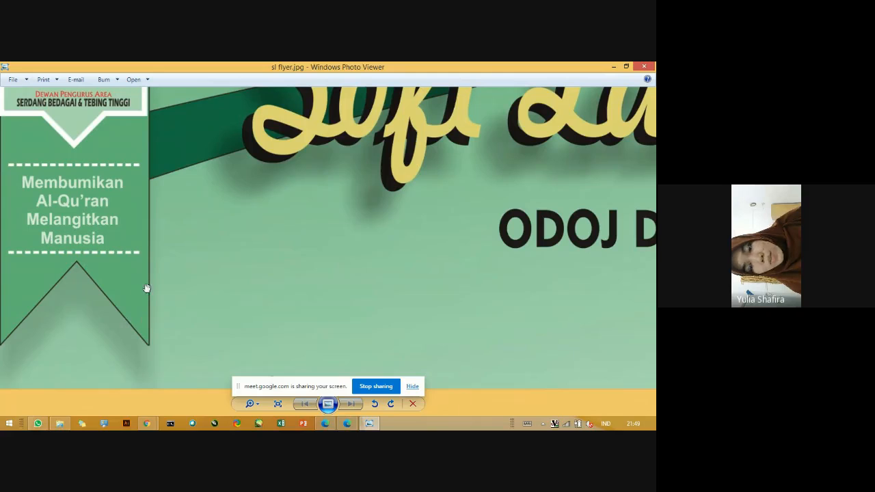
pyautogui.scroll(-5, 145, 282)
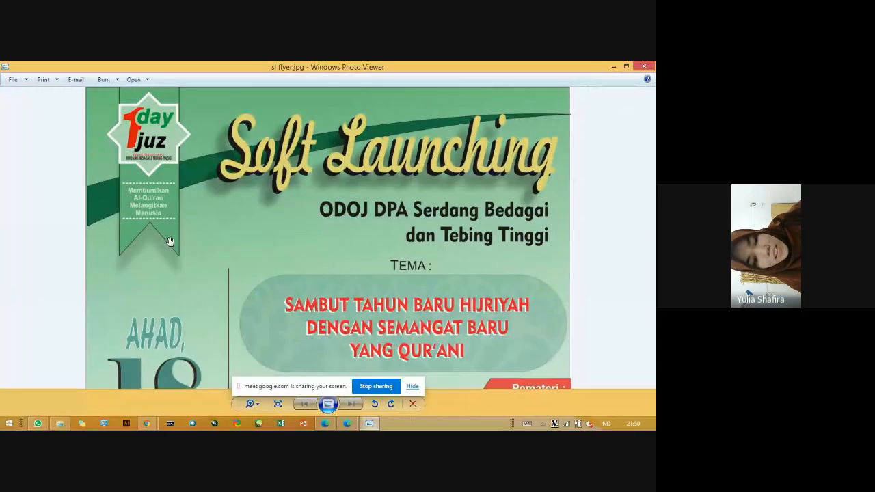
pyautogui.scroll(4, 170, 241)
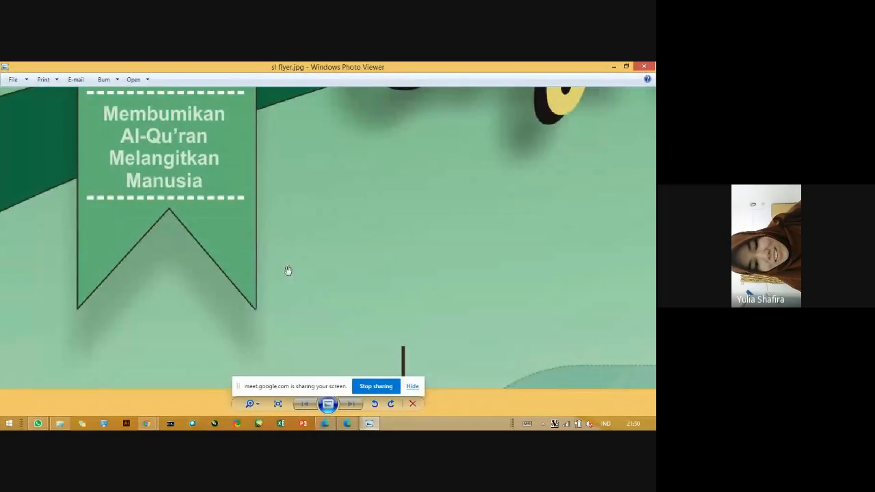
pyautogui.scroll(-2, 289, 272)
pyautogui.scroll(-3, 289, 276)
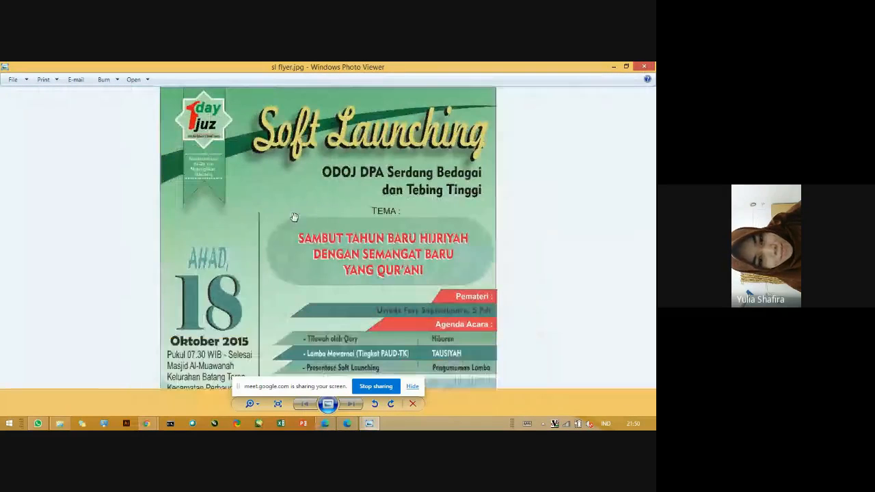
# Examine the curved dark green band and the shadowed title lettering up close, then view the sections below them
pyautogui.scroll(3, 158, 178)
pyautogui.scroll(2, 158, 178)
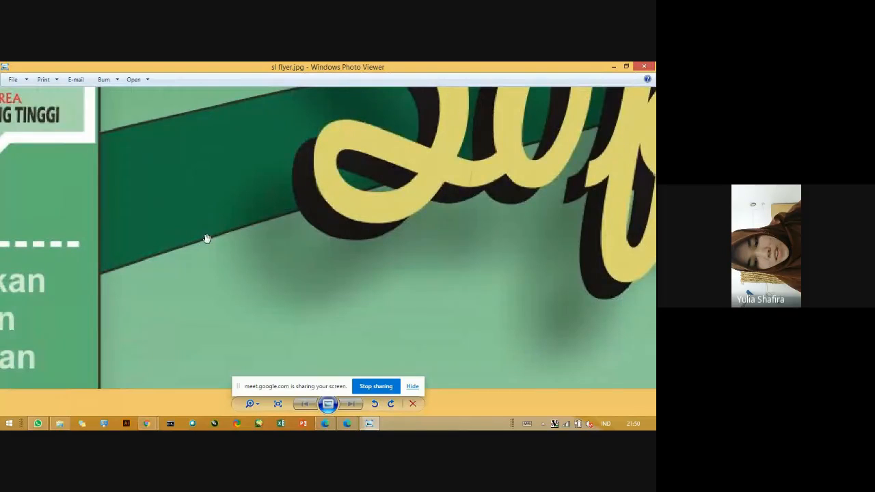
pyautogui.scroll(-2, 211, 237)
pyautogui.scroll(-3, 211, 238)
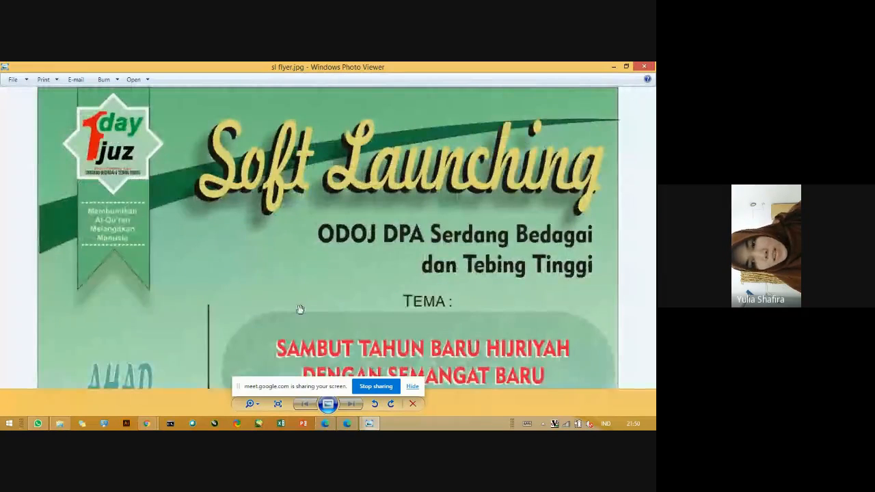
pyautogui.moveTo(298, 307); pyautogui.dragTo(270, 205)
pyautogui.scroll(-1, 354, 307)
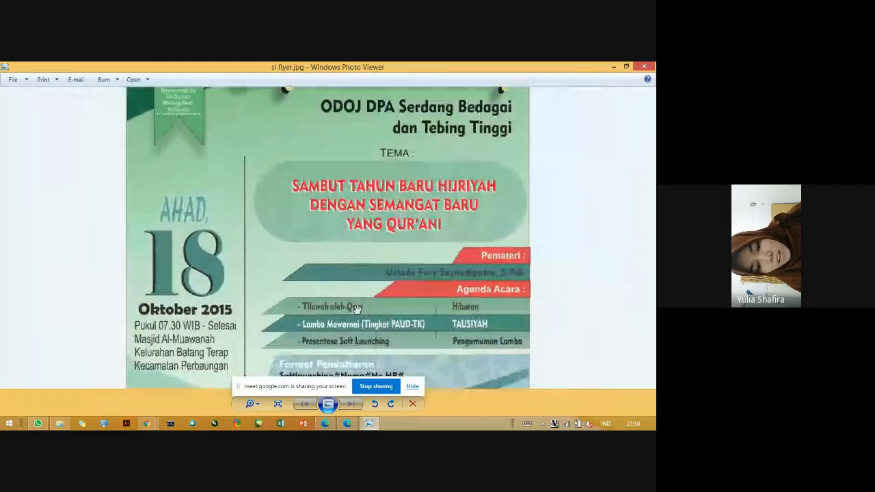
# Enlarge the slanted bars behind the speaker and agenda text to examine their shapes, then view most of the flyer again
pyautogui.scroll(4, 336, 344)
pyautogui.scroll(2, 235, 295)
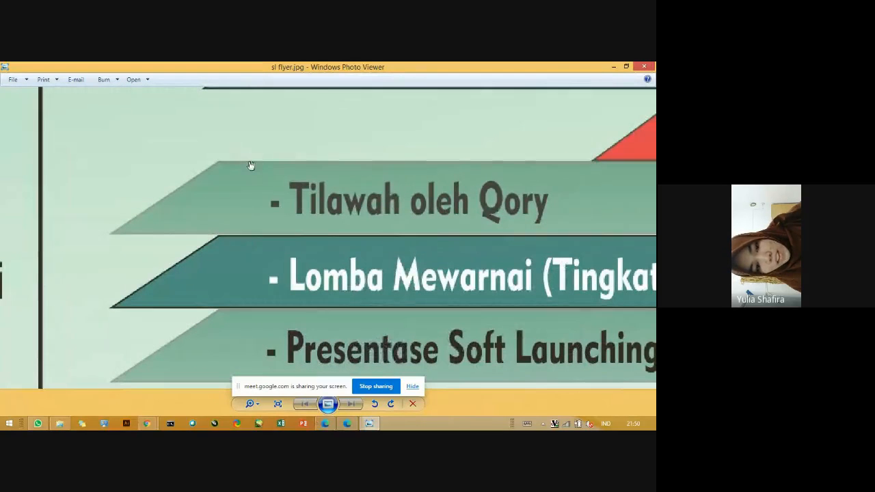
pyautogui.scroll(-2, 260, 184)
pyautogui.moveTo(309, 125); pyautogui.dragTo(275, 180)
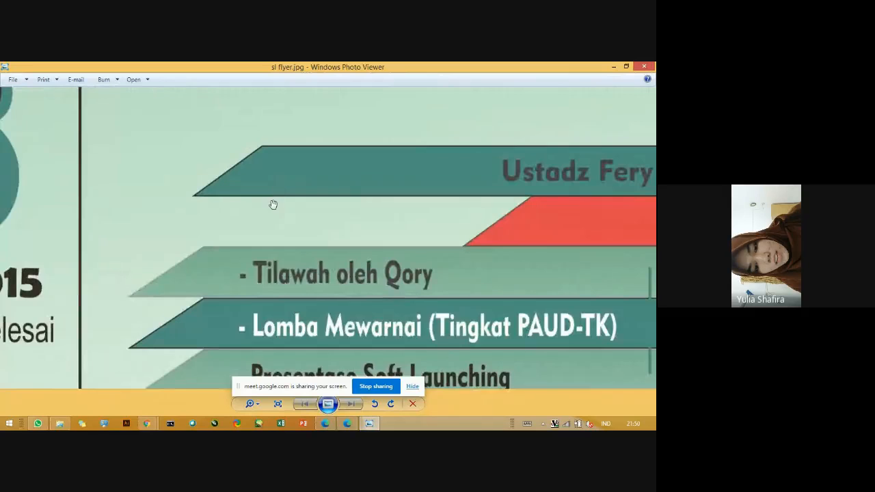
pyautogui.scroll(3, 275, 196)
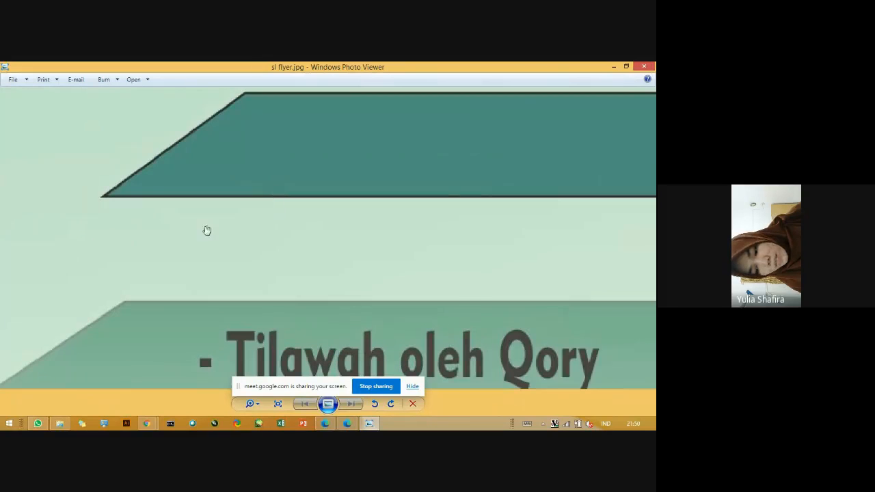
pyautogui.scroll(-2, 187, 243)
pyautogui.scroll(-5, 358, 265)
pyautogui.moveTo(340, 298); pyautogui.dragTo(302, 185)
pyautogui.scroll(-1, 311, 245)
pyautogui.scroll(-2, 311, 245)
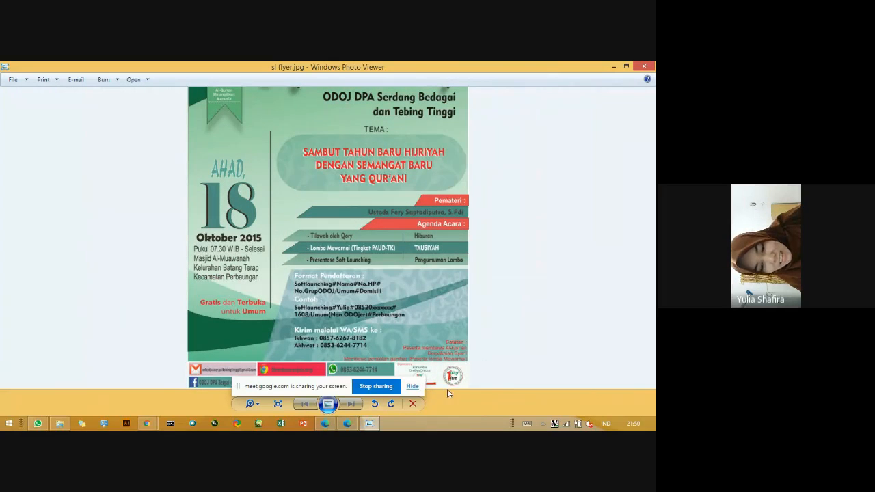
# Enlarge the flyer's contact footer and examine the e-mail, Facebook, website and Twitter boxes with their icons
pyautogui.scroll(4, 447, 388)
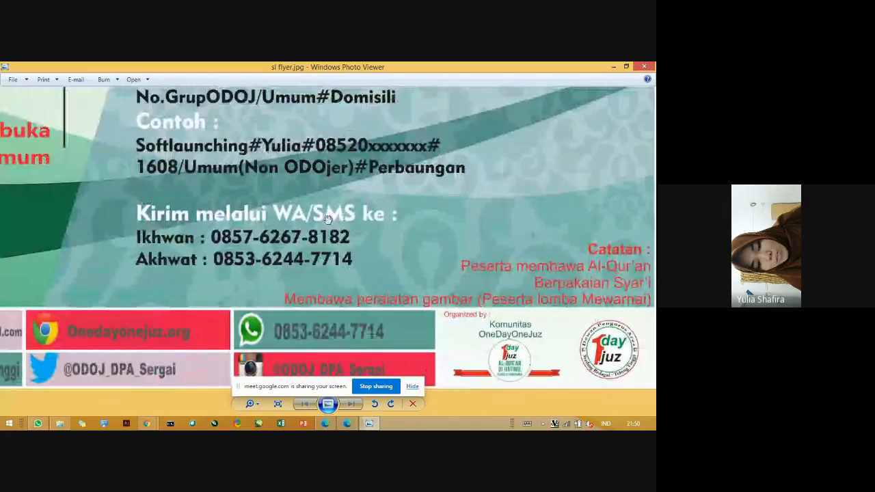
pyautogui.scroll(-1, 328, 219)
pyautogui.scroll(6, 161, 354)
pyautogui.moveTo(161, 353); pyautogui.dragTo(159, 232)
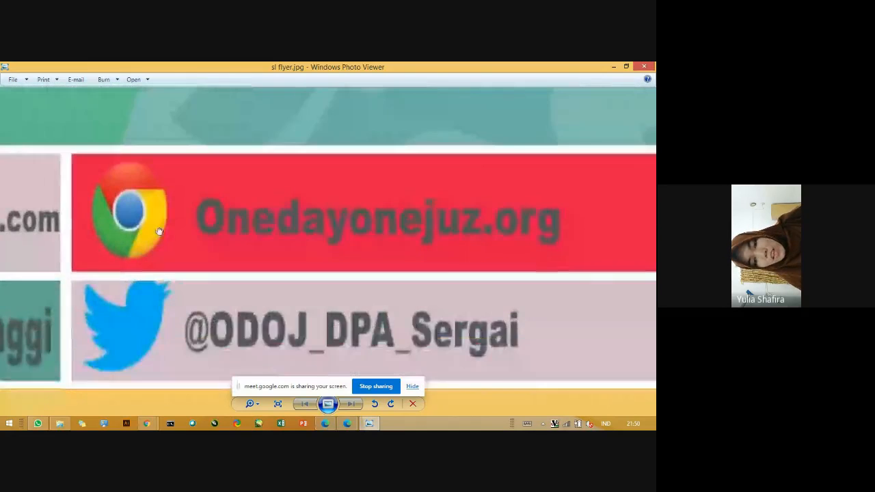
pyautogui.scroll(-4, 171, 236)
pyautogui.moveTo(350, 266); pyautogui.dragTo(518, 205)
pyautogui.moveTo(271, 321); pyautogui.dragTo(266, 319)
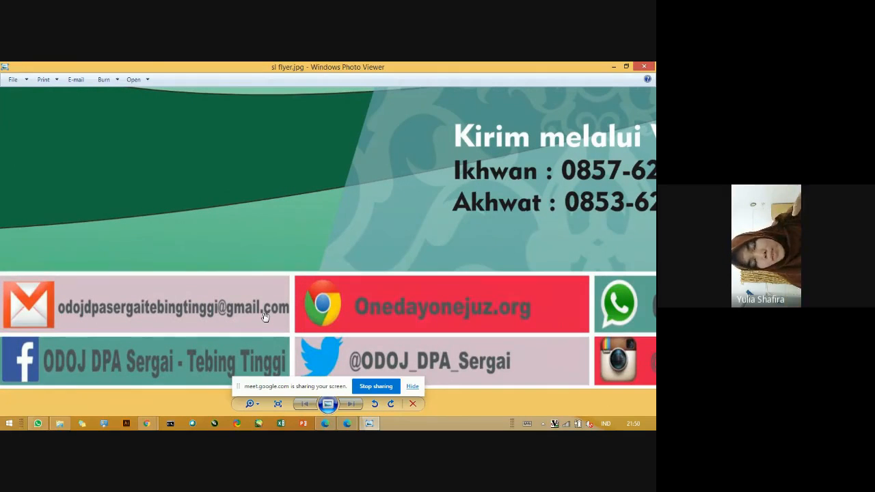
pyautogui.moveTo(151, 336); pyautogui.dragTo(115, 311)
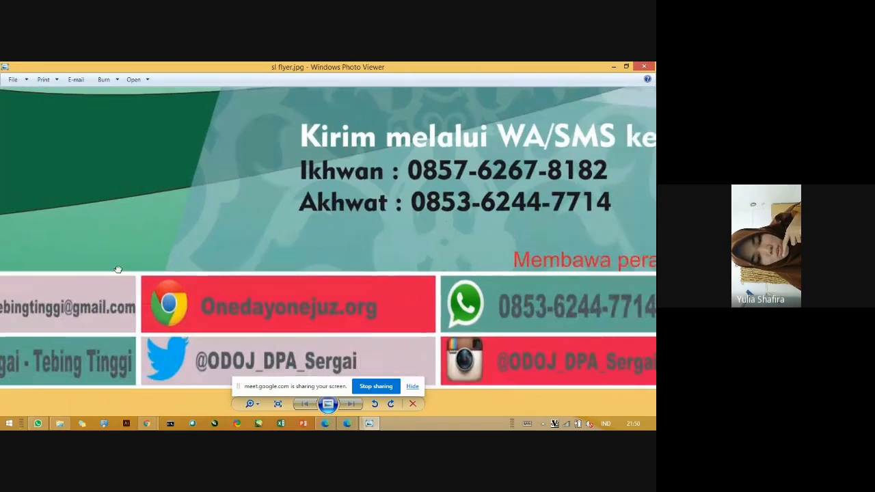
# Look back and forth along the contact footer to compare its e-mail and social media boxes with the WhatsApp and Instagram ones
pyautogui.moveTo(341, 299); pyautogui.dragTo(243, 295)
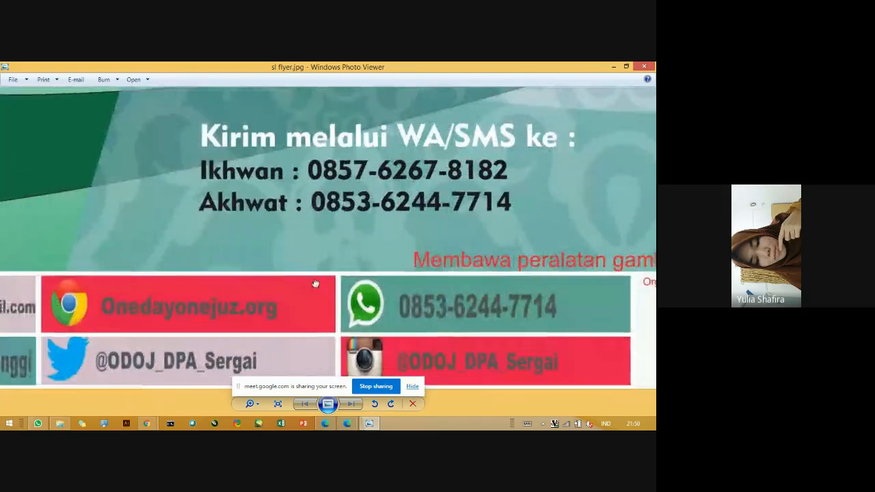
pyautogui.moveTo(118, 328); pyautogui.dragTo(157, 332)
pyautogui.moveTo(265, 310); pyautogui.dragTo(308, 311)
pyautogui.moveTo(162, 319); pyautogui.dragTo(264, 319)
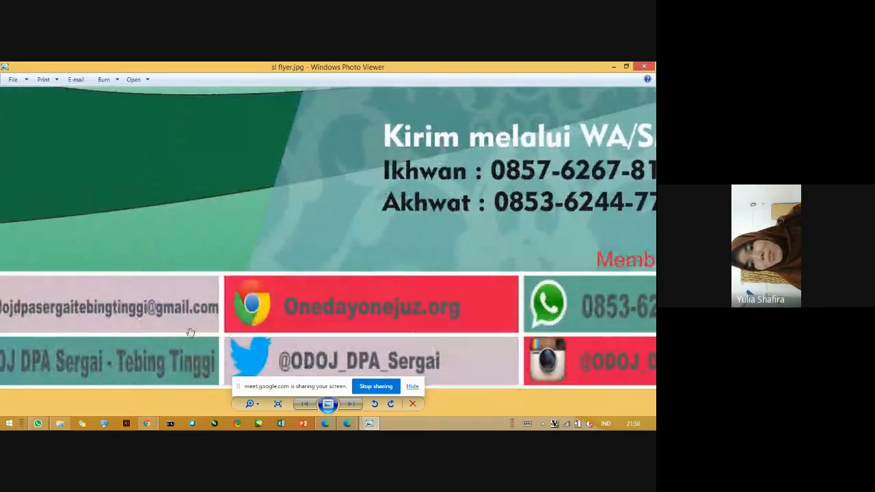
pyautogui.moveTo(221, 299); pyautogui.dragTo(298, 298)
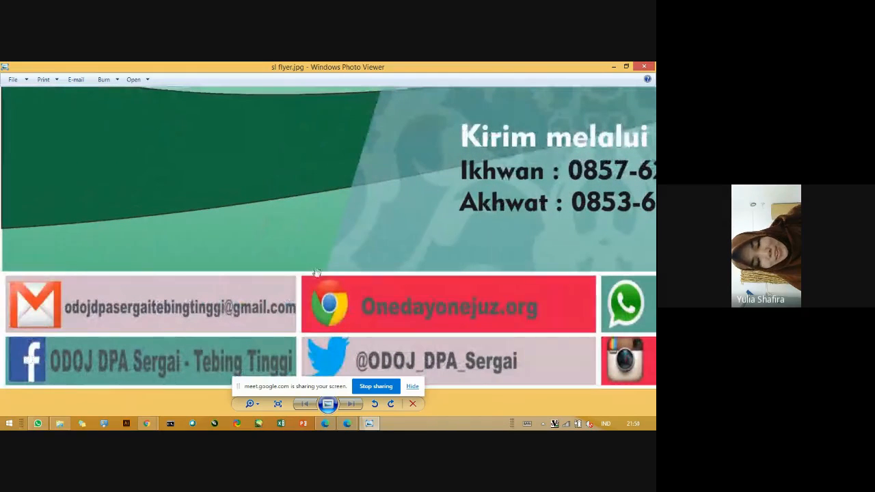
pyautogui.moveTo(485, 303); pyautogui.dragTo(164, 304)
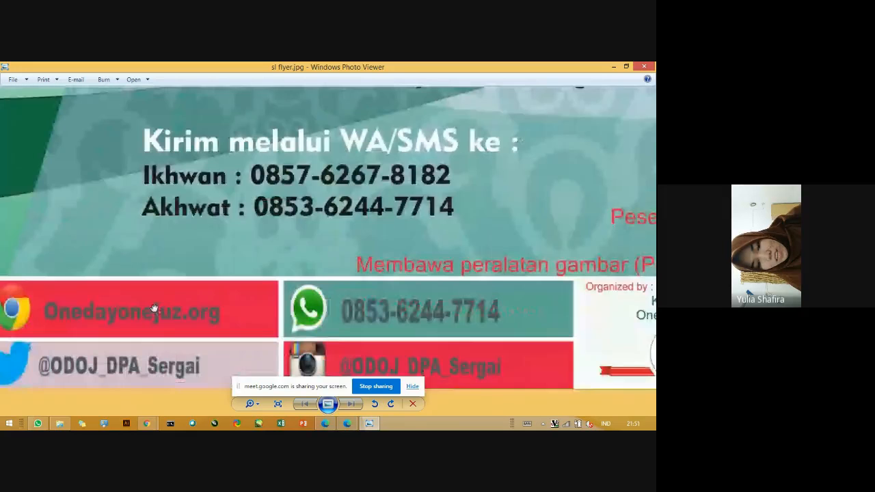
pyautogui.moveTo(203, 276); pyautogui.dragTo(324, 257)
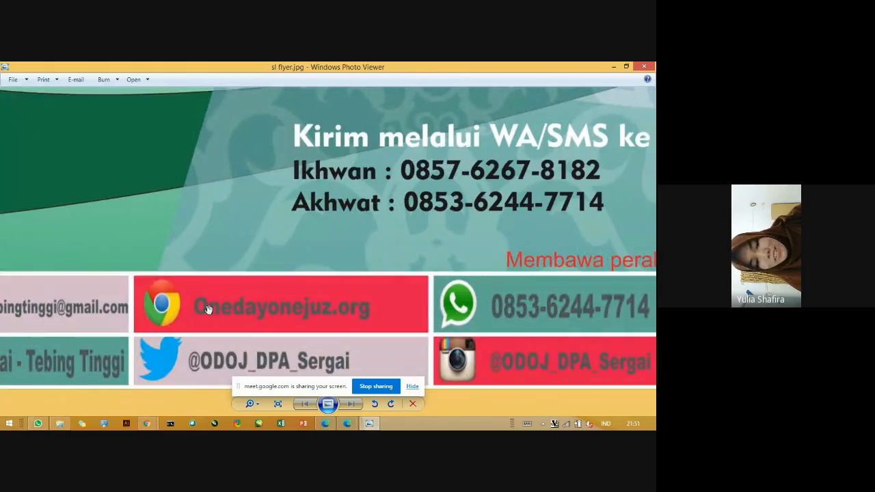
pyautogui.moveTo(134, 332); pyautogui.dragTo(90, 311)
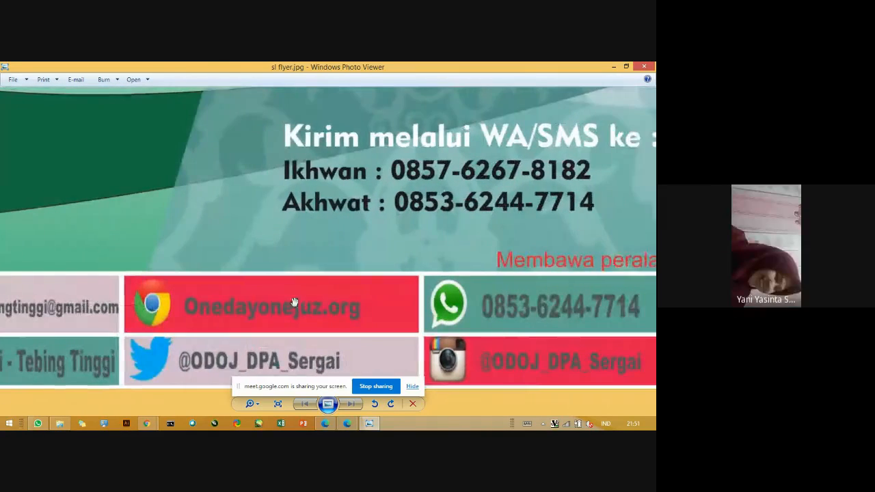
# View the organizer logos and overall layout, then close the flyer and return to the Dokumentasi Kegiatan-Kegiatan ODOJ folder
pyautogui.scroll(-1, 303, 307)
pyautogui.moveTo(357, 334); pyautogui.dragTo(235, 314)
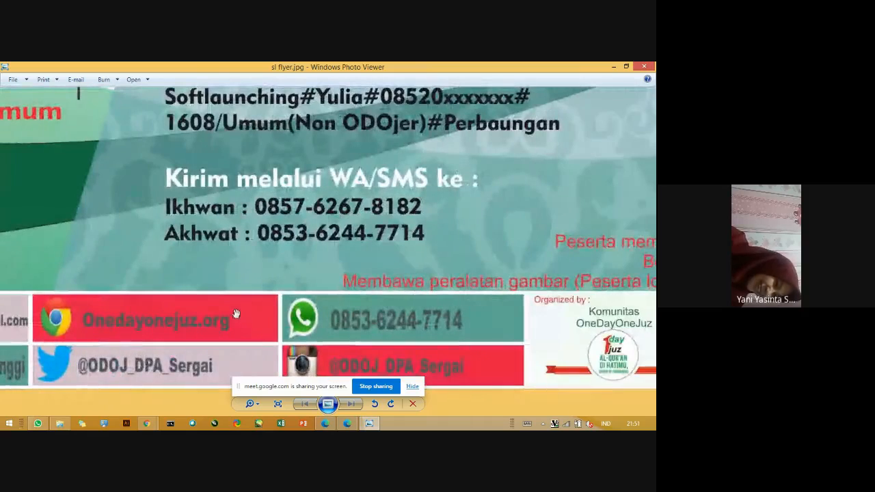
pyautogui.scroll(-1, 239, 315)
pyautogui.scroll(-4, 242, 317)
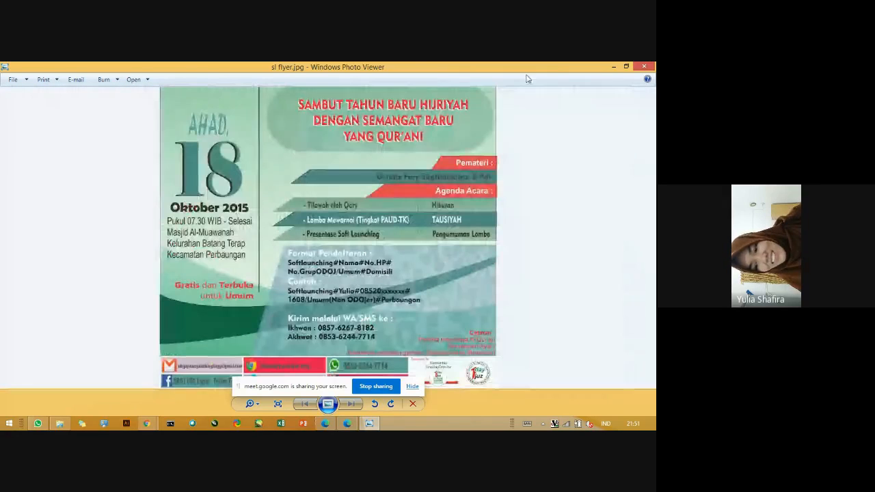
pyautogui.click(643, 68)
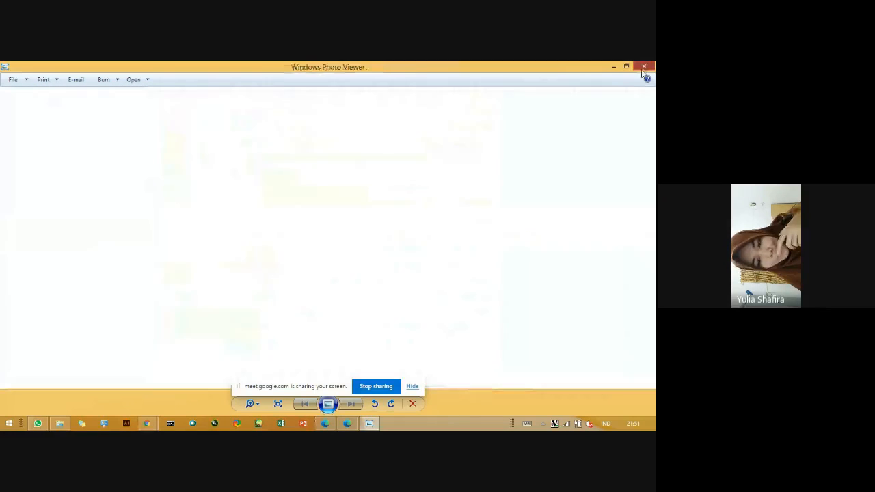
pyautogui.press('BackSpace')
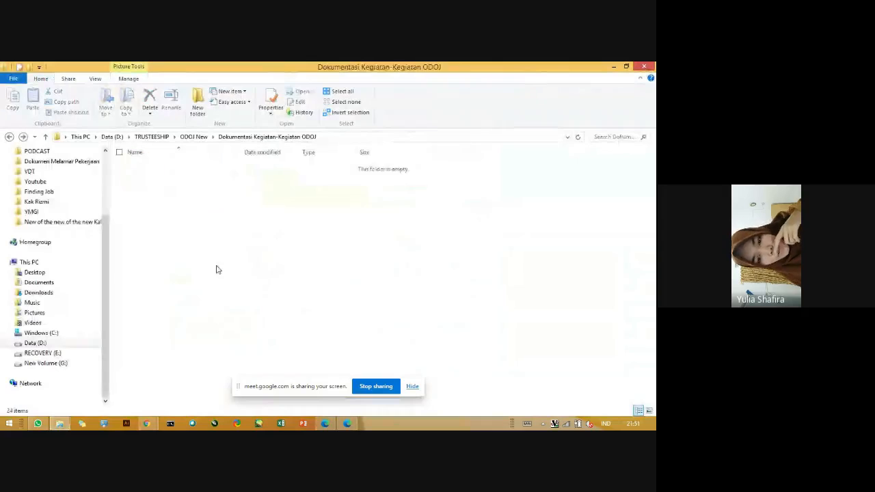
# Return to the TRUSTEESHIP folder and open the image afest.jpg
pyautogui.press('BackSpace')
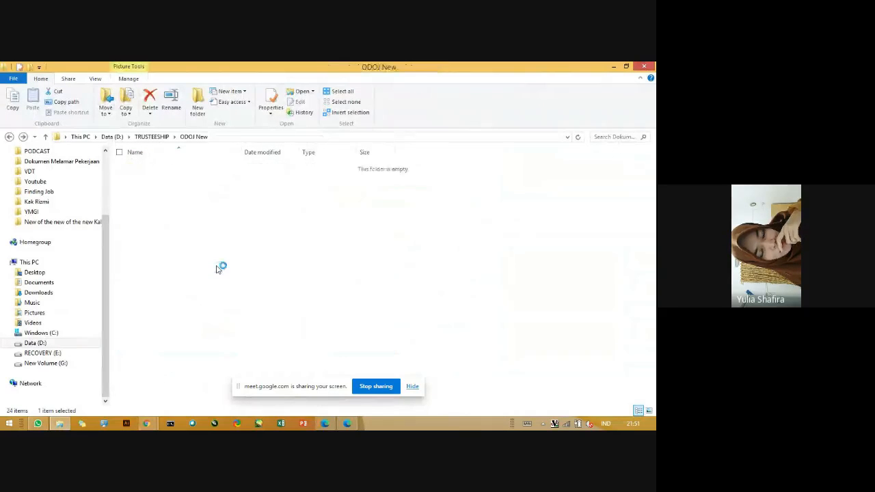
pyautogui.press('BackSpace')
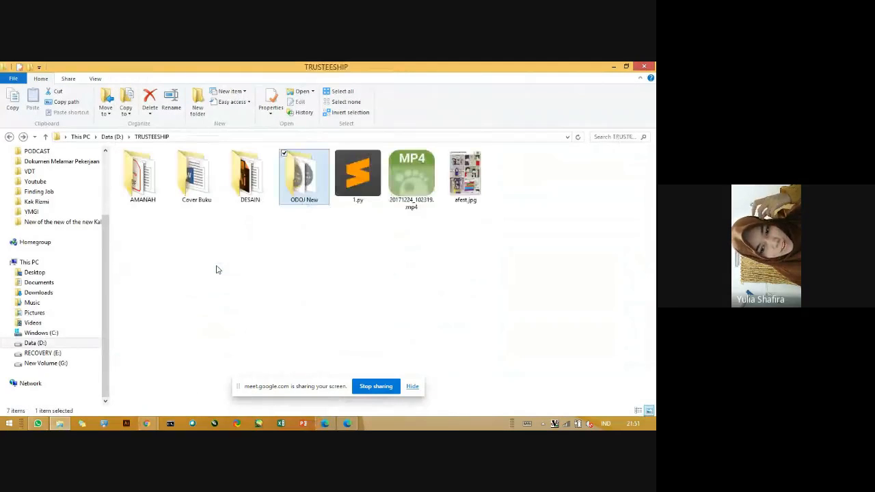
pyautogui.press('Right')
pyautogui.press('Right')
pyautogui.press('Right')
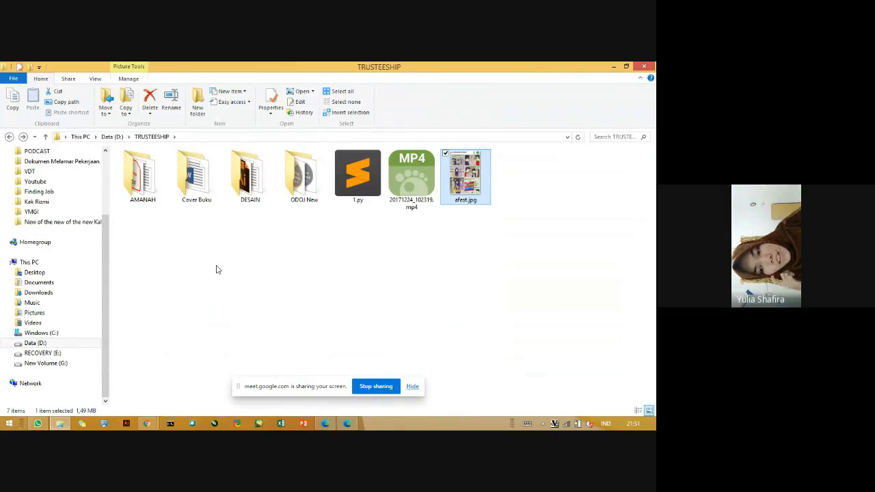
pyautogui.press('Return')
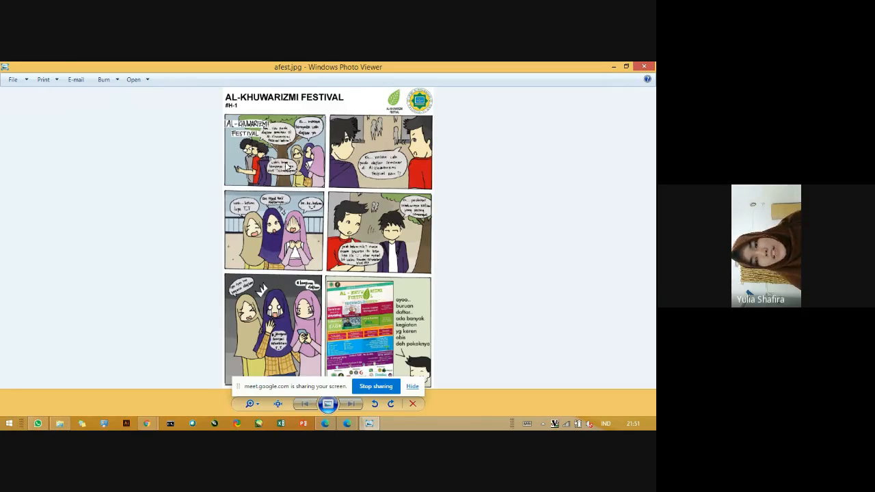
# Enlarge the Al-Khuwarizmi Festival comic and read its heading, logos and upper panels
pyautogui.scroll(4, 287, 167)
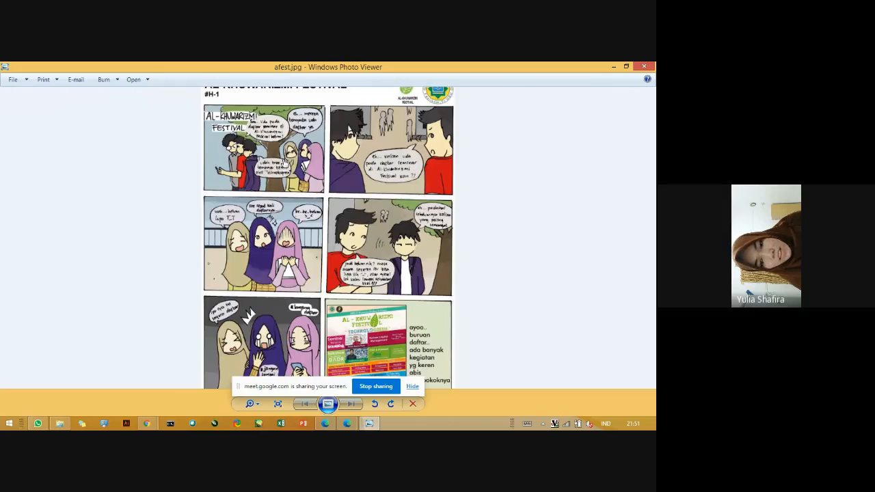
pyautogui.moveTo(287, 167); pyautogui.dragTo(289, 277)
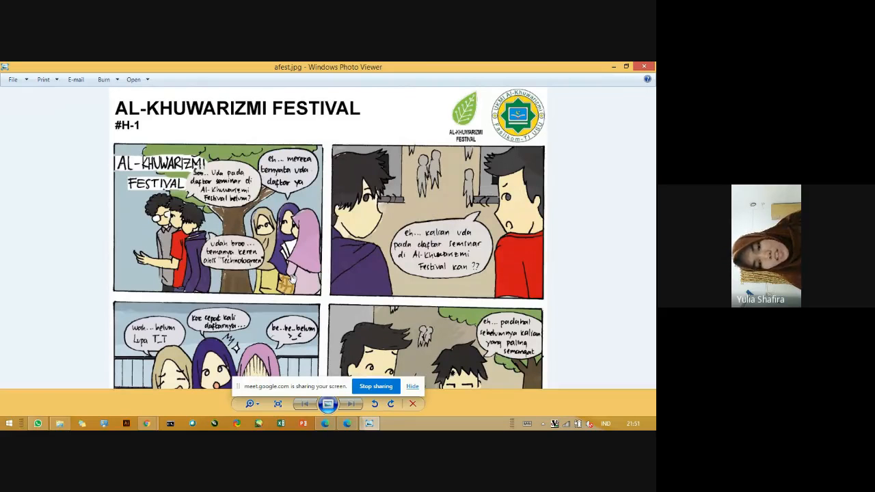
pyautogui.moveTo(327, 326); pyautogui.dragTo(328, 269)
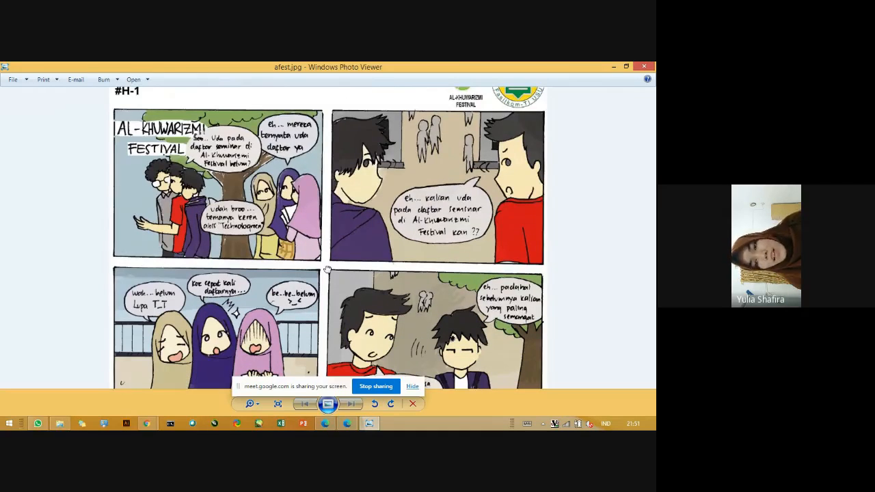
pyautogui.scroll(-3, 328, 269)
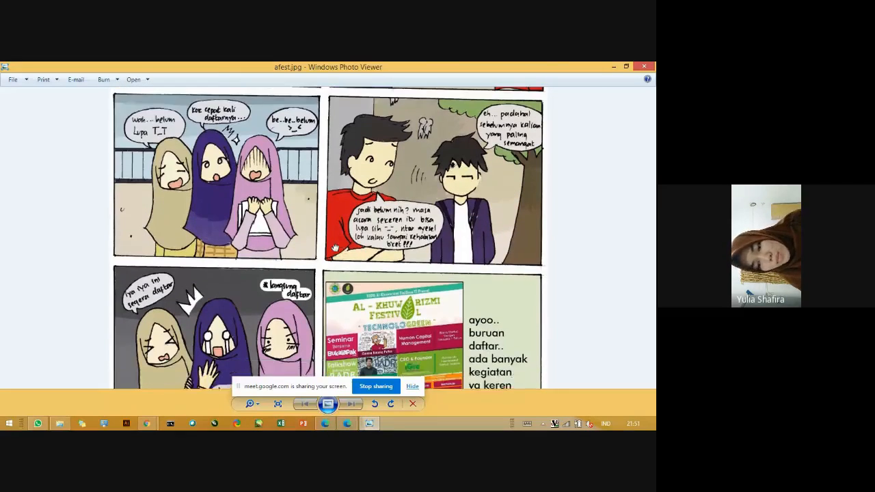
# Examine the comic's last row with the embedded Technologreen festival poster, then close the image
pyautogui.scroll(-1, 362, 252)
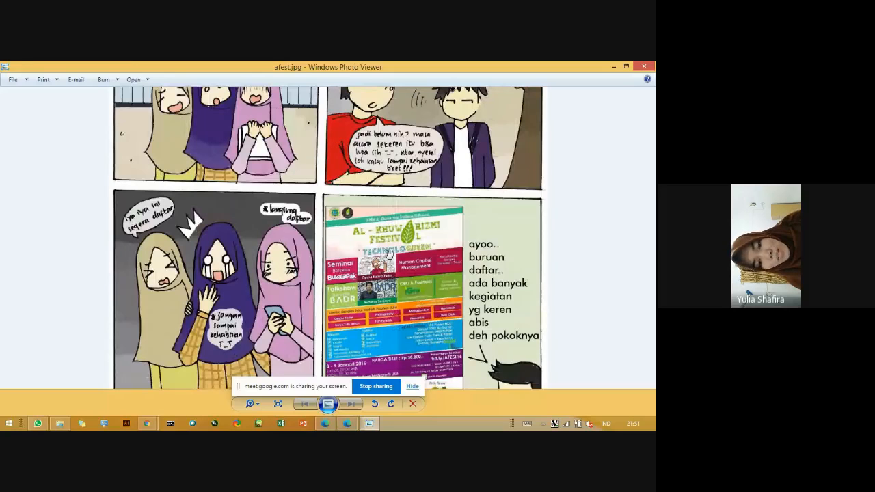
pyautogui.moveTo(389, 253); pyautogui.dragTo(402, 213)
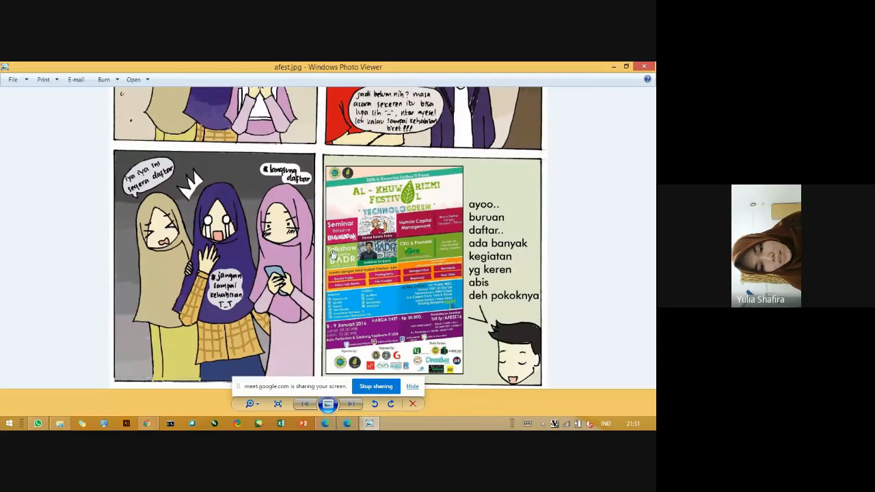
pyautogui.scroll(-1, 321, 267)
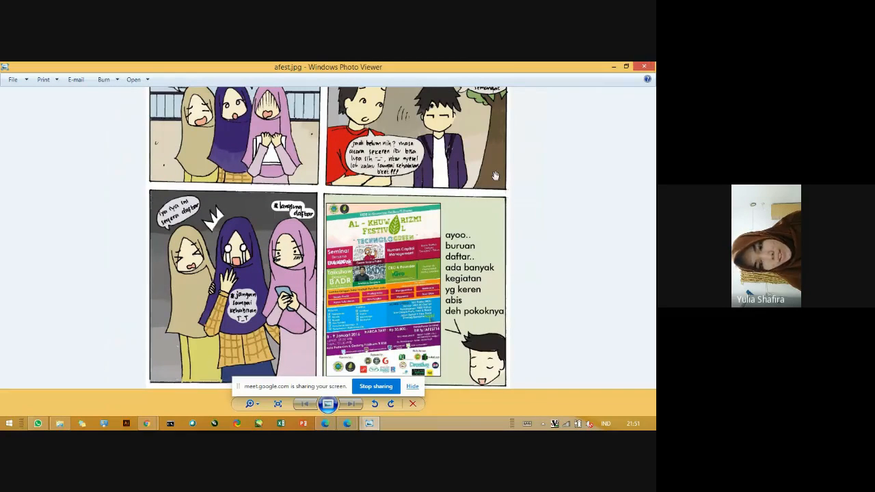
pyautogui.scroll(-1, 478, 199)
pyautogui.click(644, 66)
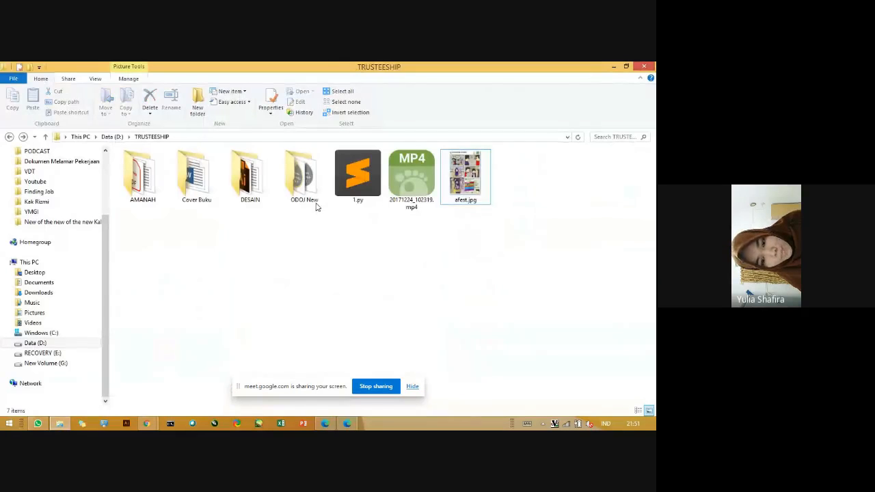
pyautogui.click(316, 198)
pyautogui.press('Left')
pyautogui.press('Left')
pyautogui.press('Left')
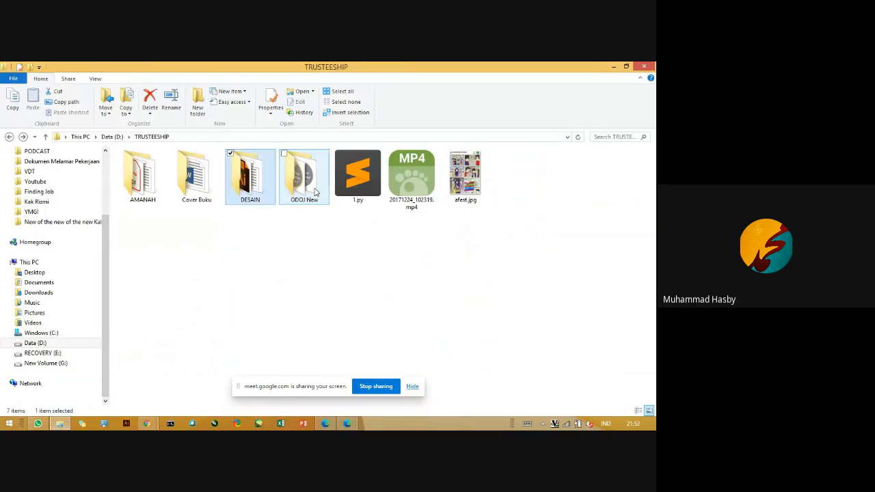
pyautogui.press('BackSpace')
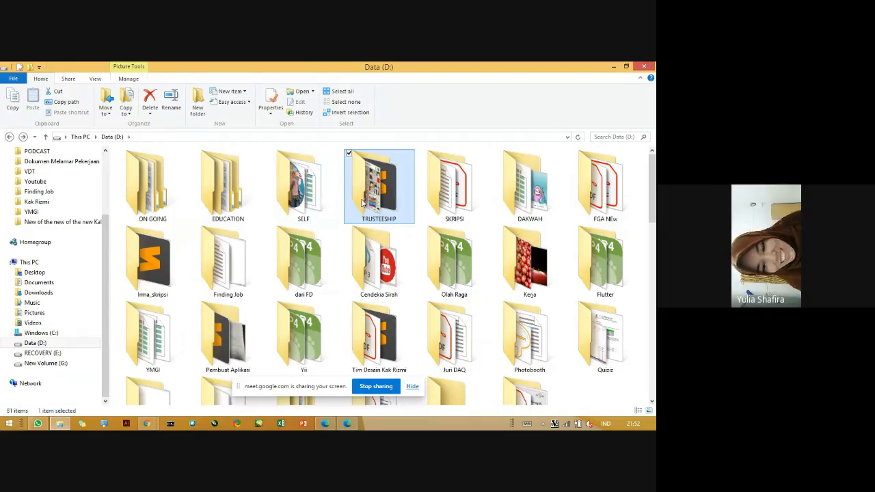
pyautogui.doubleClick(397, 205)
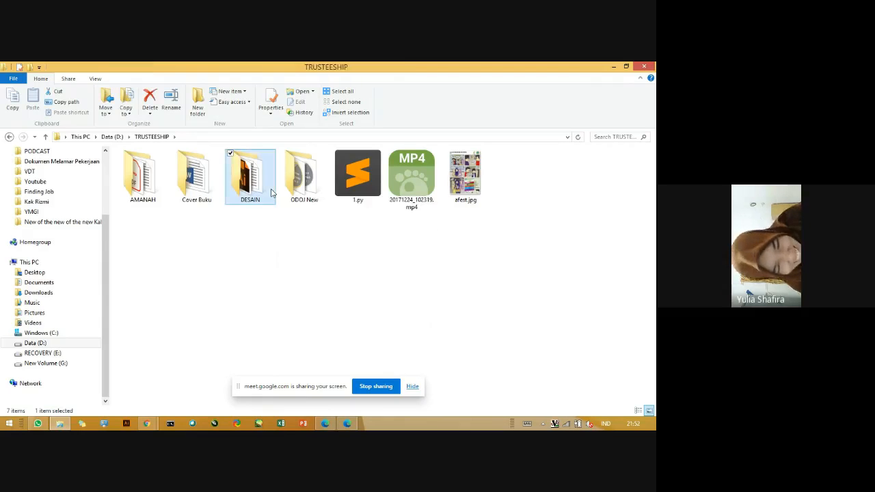
# Open the DESAIN folder and its walimah subfolder
pyautogui.doubleClick(250, 176)
pyautogui.press('Down')
pyautogui.press('Down')
pyautogui.press('Down')
pyautogui.press('Down')
pyautogui.press('Down')
pyautogui.press('Down')
pyautogui.press('Down')
pyautogui.press('Up')
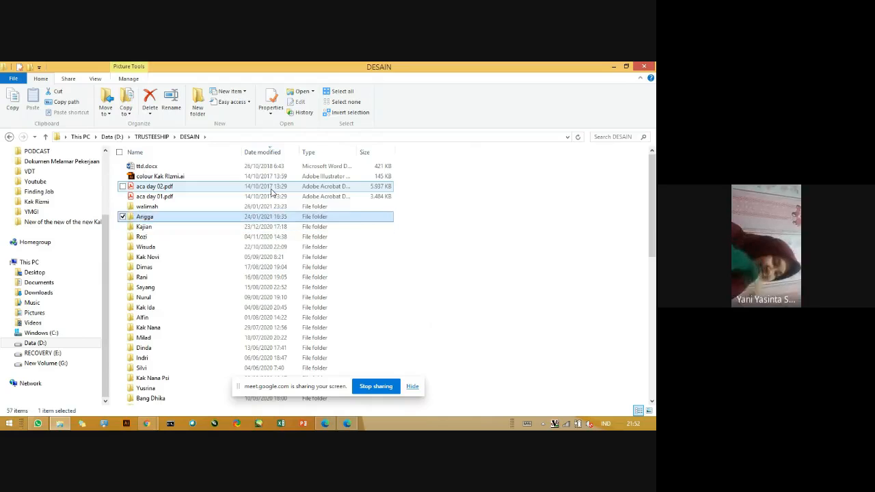
pyautogui.press('Up')
pyautogui.press('Return')
# Open the second subfolder in walimah and view the JPG wedding greeting card stored in it
pyautogui.click(271, 189)
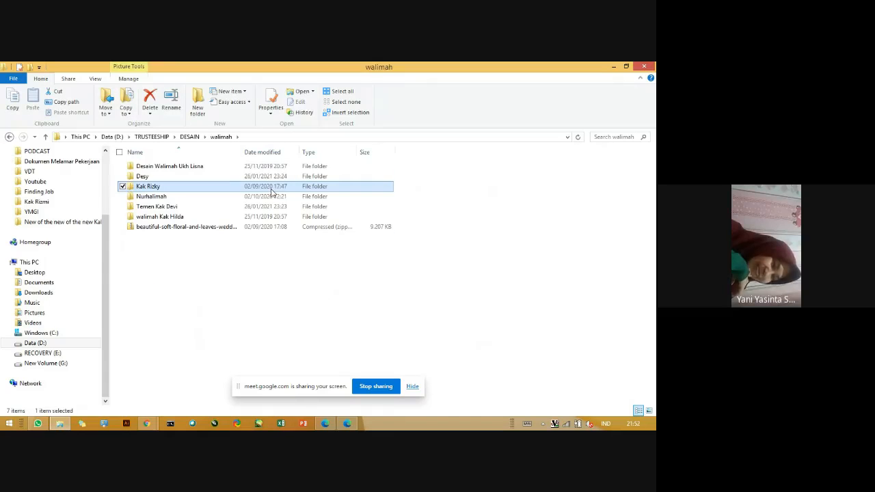
pyautogui.press('Up')
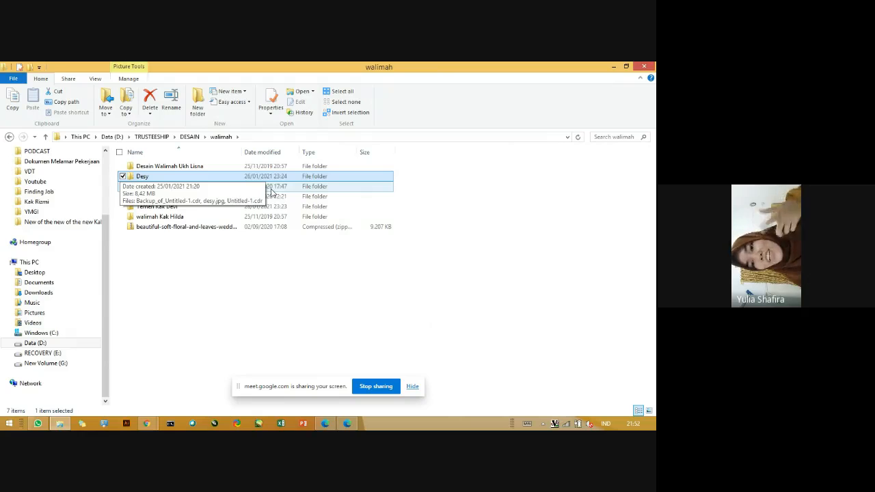
pyautogui.press('Return')
pyautogui.press('Right')
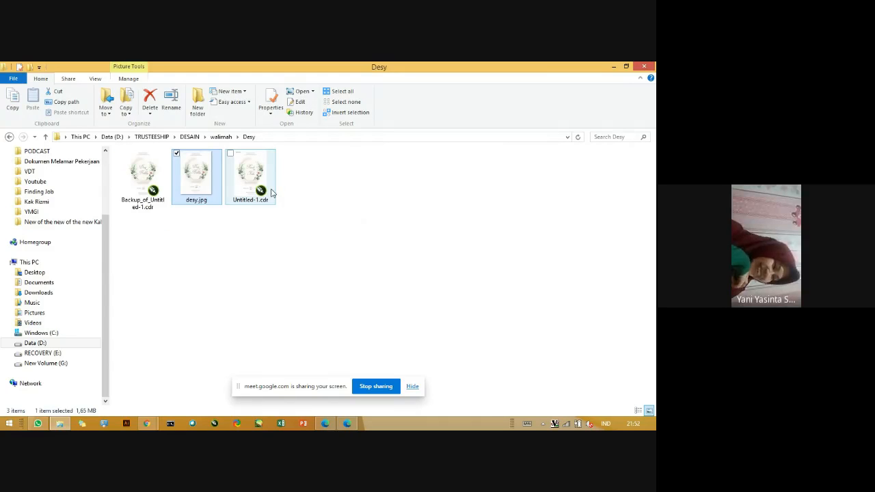
pyautogui.press('Return')
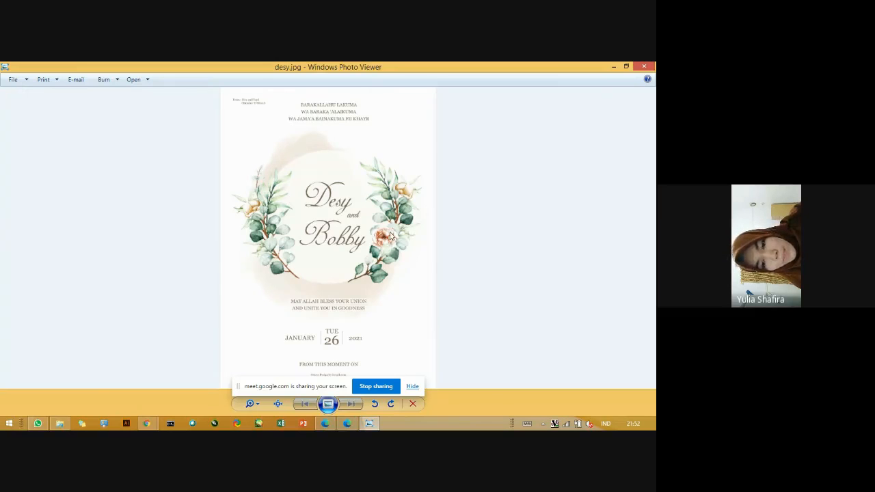
# Enlarge the lower part of the wedding card to examine its date block and freepik.com source credit, then view the whole card
pyautogui.scroll(5, 390, 235)
pyautogui.moveTo(390, 220); pyautogui.dragTo(368, 110)
pyautogui.scroll(-5, 368, 110)
pyautogui.scroll(6, 338, 369)
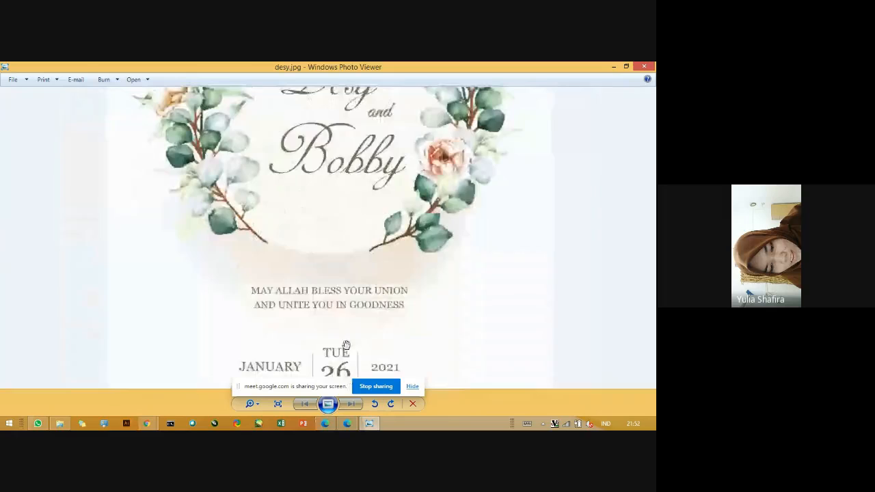
pyautogui.moveTo(336, 176); pyautogui.dragTo(330, 114)
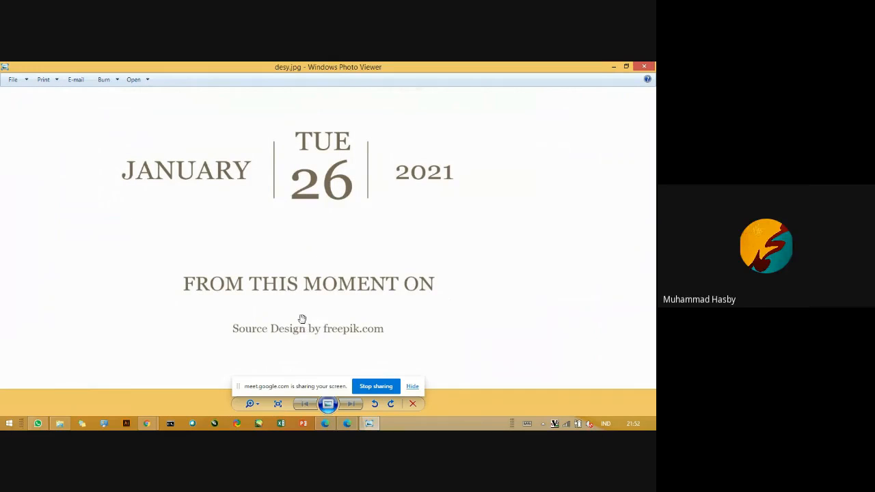
pyautogui.scroll(-2, 313, 240)
pyautogui.scroll(-4, 309, 247)
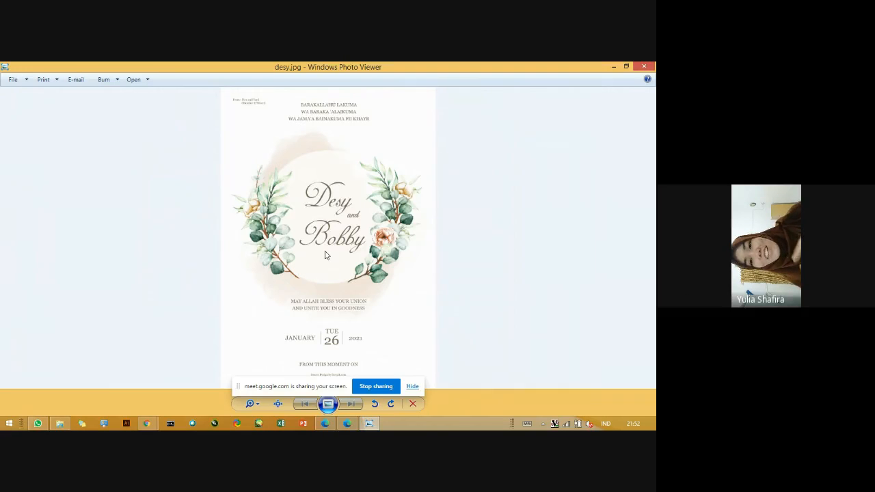
# Enlarge the top of the wedding card to examine the sender line and the Barakallahu Lakuma blessing
pyautogui.scroll(1, 349, 188)
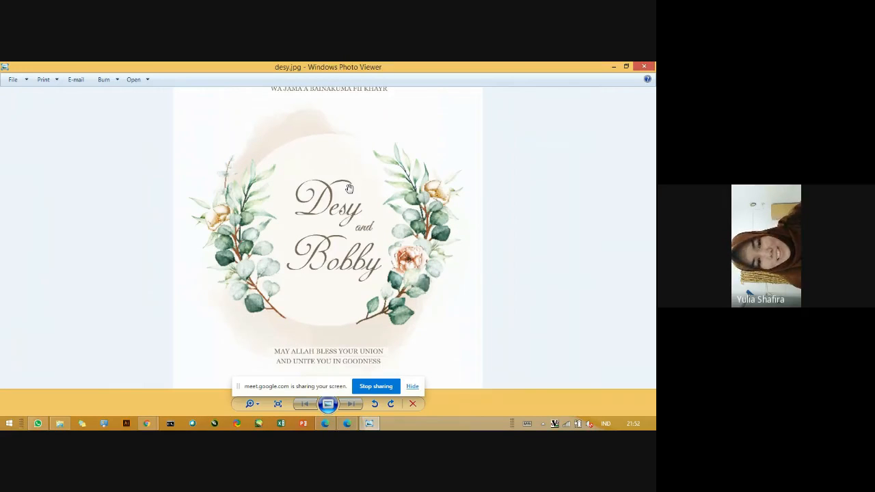
pyautogui.scroll(3, 103, 123)
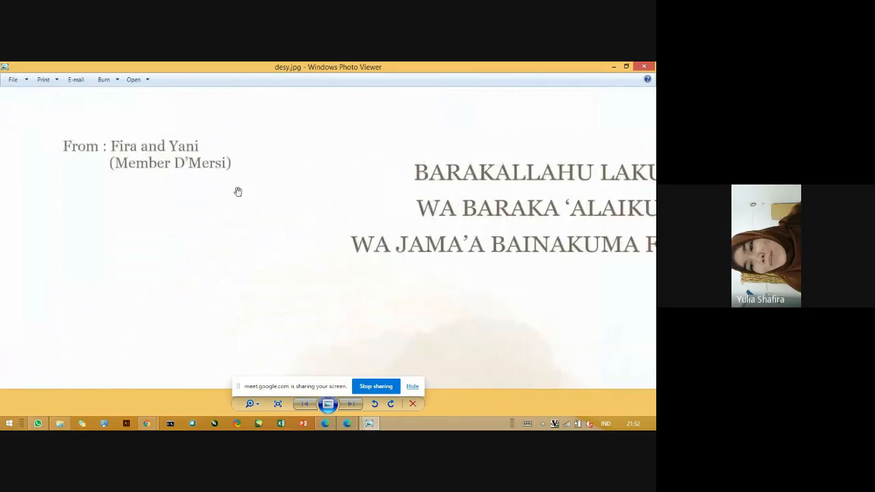
pyautogui.scroll(-1, 382, 257)
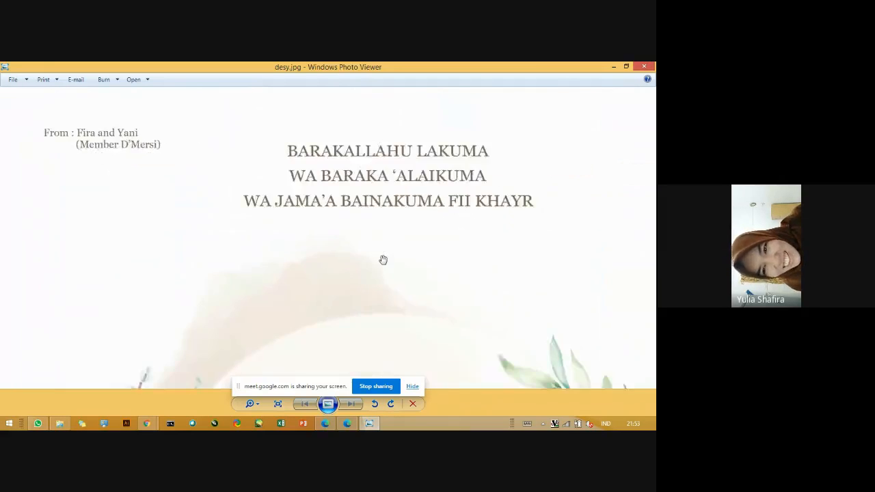
pyautogui.scroll(-2, 383, 260)
pyautogui.scroll(-1, 335, 171)
pyautogui.scroll(2, 328, 117)
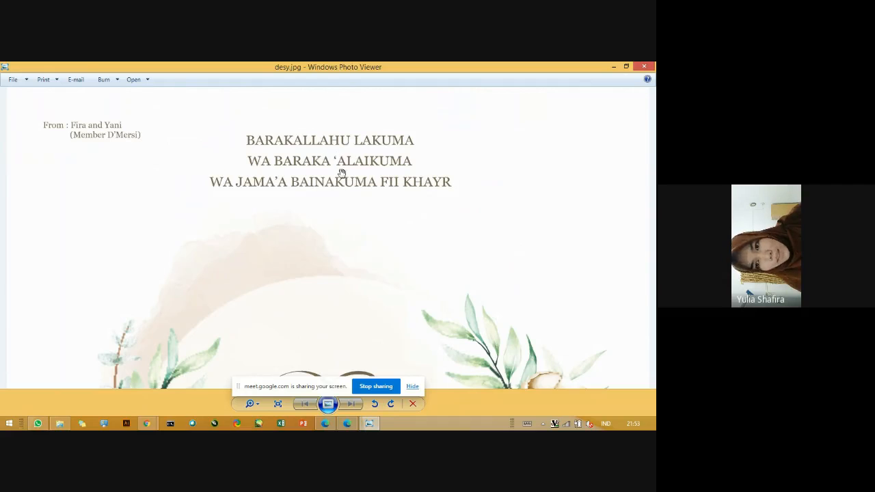
# Enlarge the middle of the wedding card to examine the couple's script lettering and the surrounding floral wreath
pyautogui.scroll(1, 347, 273)
pyautogui.scroll(2, 342, 205)
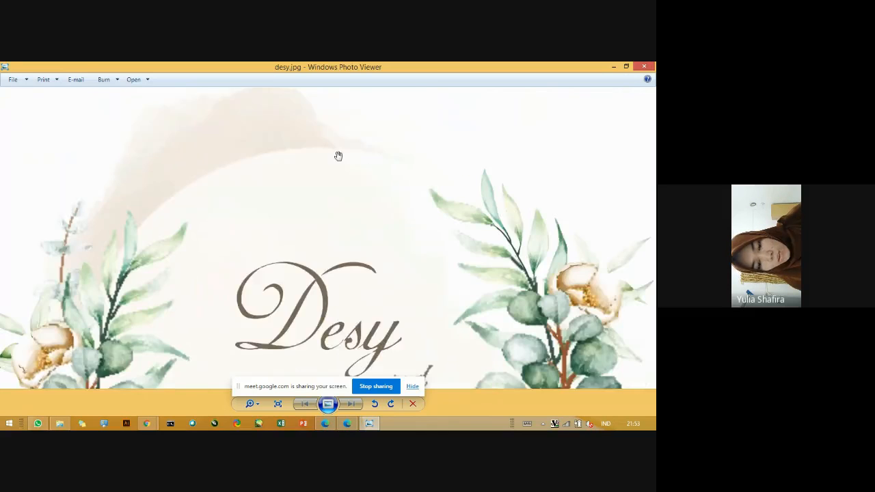
pyautogui.scroll(-1, 318, 230)
pyautogui.scroll(-1, 334, 282)
pyautogui.moveTo(330, 298); pyautogui.dragTo(331, 248)
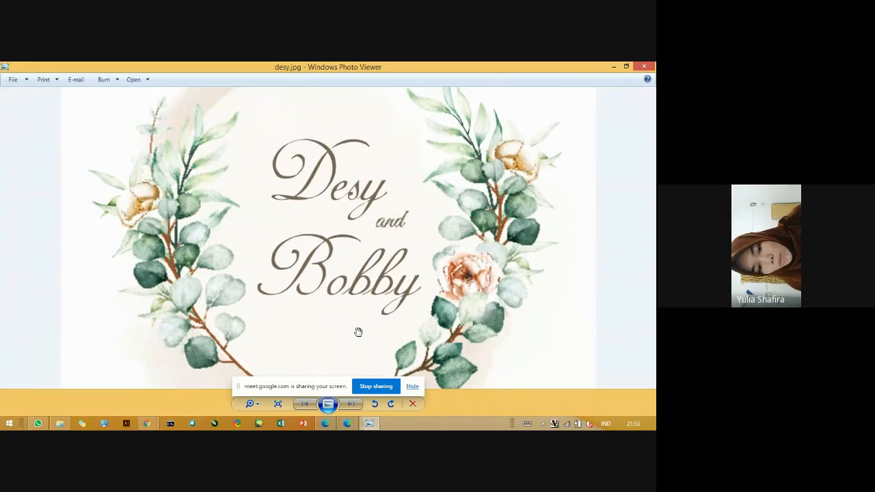
# Examine the English blessing and divided date line on the wedding card, then close the image and return to the walimah folder
pyautogui.scroll(-2, 355, 321)
pyautogui.scroll(1, 341, 280)
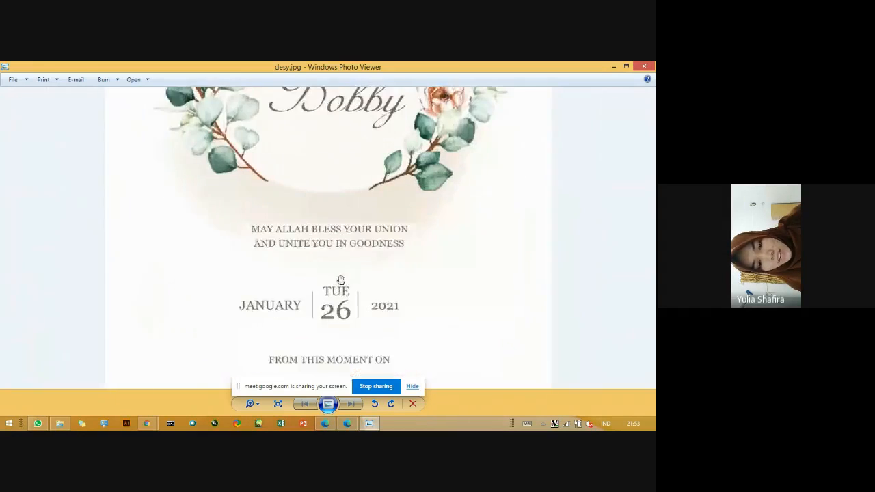
pyautogui.scroll(1, 341, 280)
pyautogui.moveTo(332, 273); pyautogui.dragTo(255, 153)
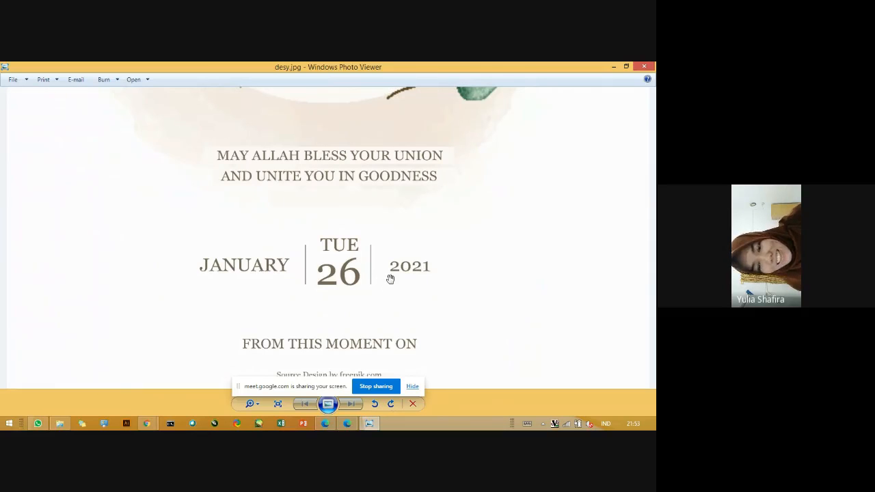
pyautogui.scroll(-3, 389, 279)
pyautogui.click(652, 67)
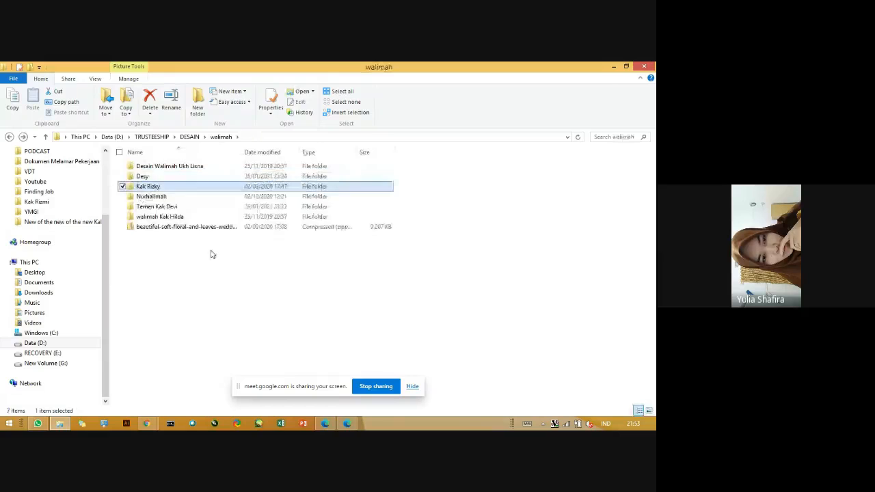
# Open the last subfolder in walimah, just above the compressed file, and view its JPEG Walimatul Ursy invitation
pyautogui.click(156, 207)
pyautogui.press('Down')
pyautogui.press('Return')
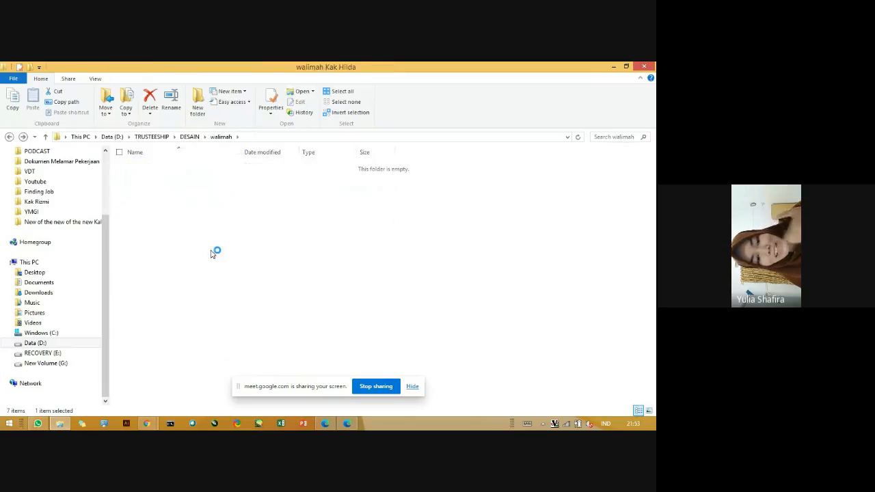
pyautogui.press('Down')
pyautogui.press('Down')
pyautogui.press('Down')
pyautogui.press('Down')
pyautogui.press('Down')
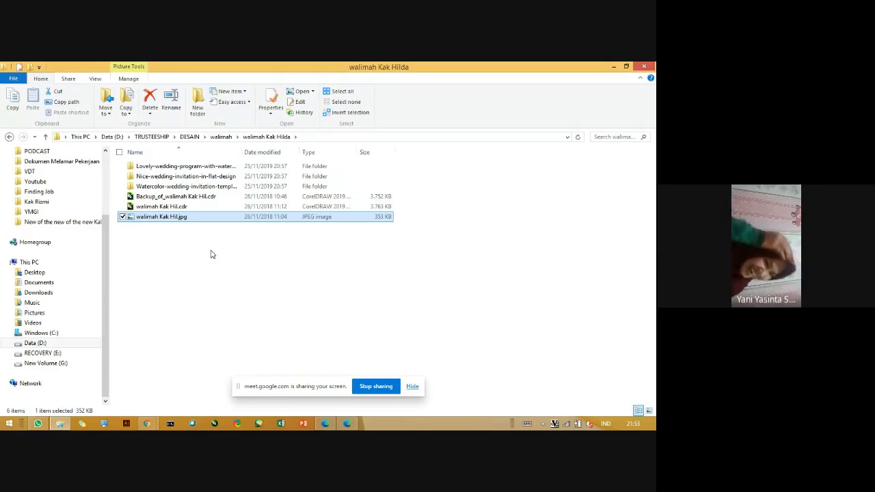
pyautogui.press('Return')
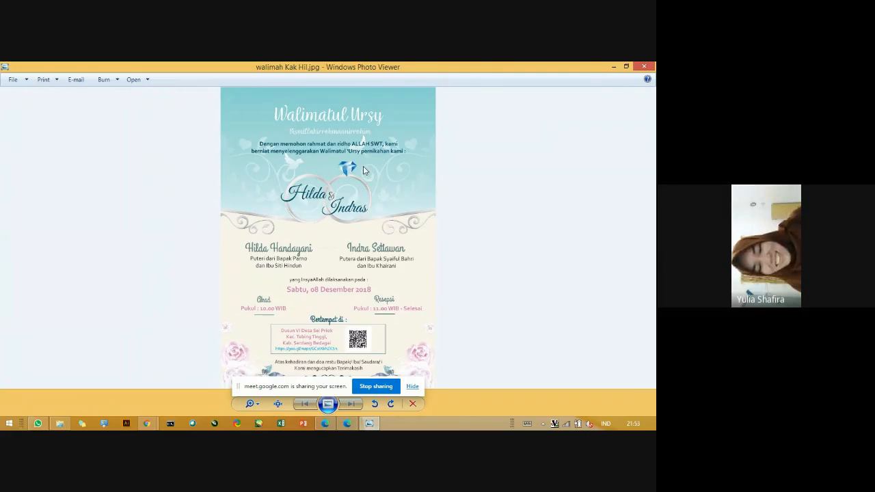
# Examine the turquoise Walimatul Ursy invitation, then close the image and return to the walimah folder
pyautogui.scroll(3, 362, 179)
pyautogui.scroll(-4, 368, 189)
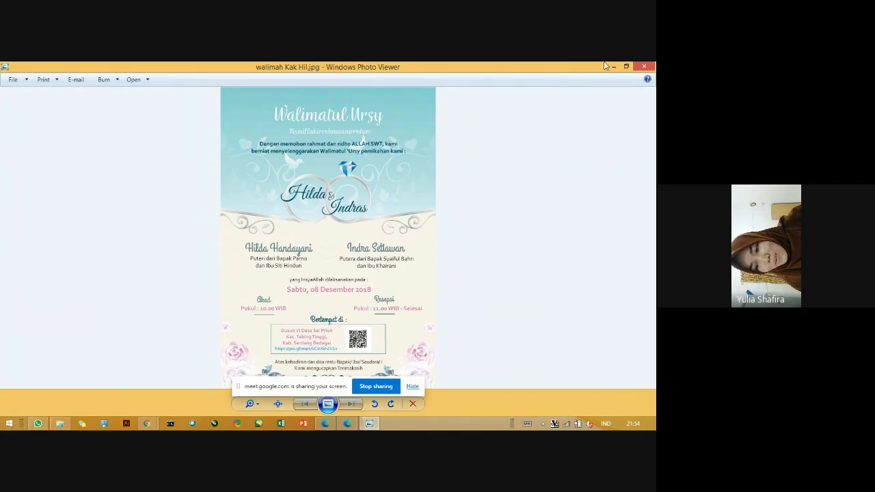
pyautogui.click(644, 67)
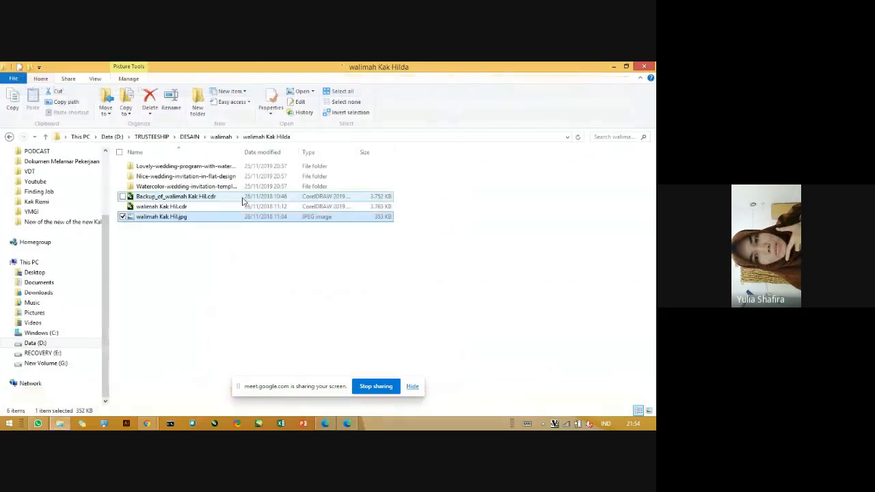
pyautogui.press('BackSpace')
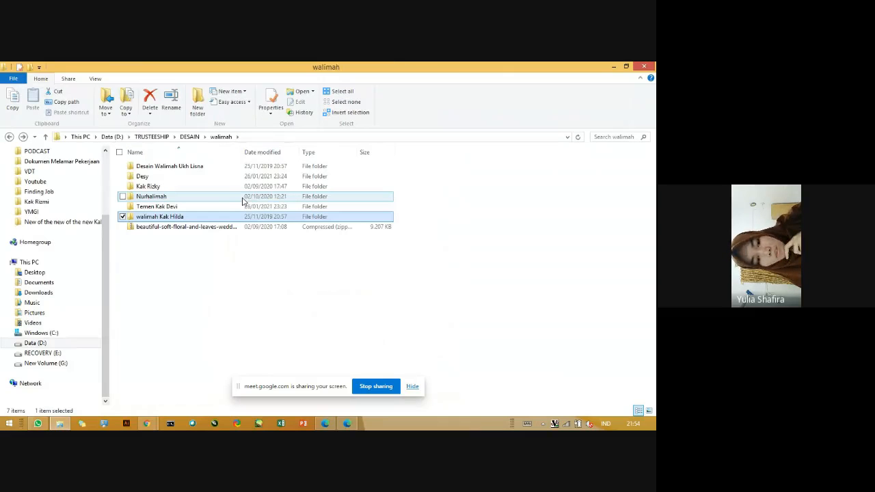
# Open the third subfolder in walimah and view its JPEG wedding card with the floral wreath
pyautogui.press('Up')
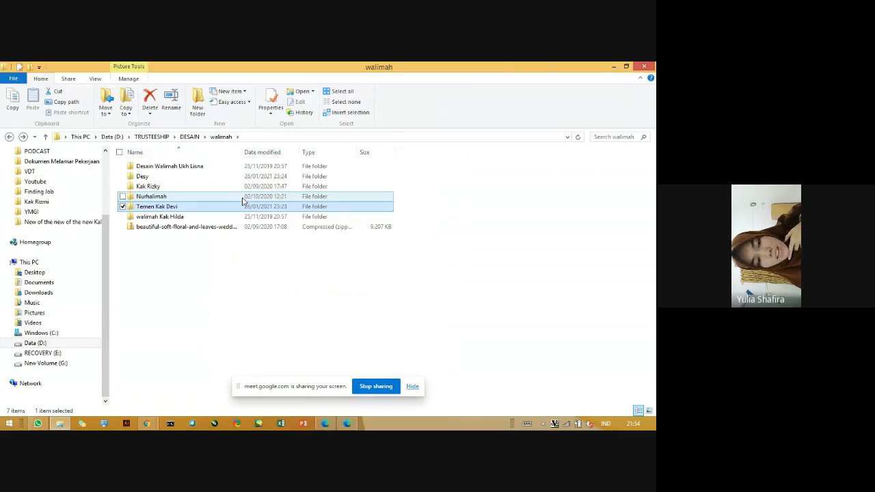
pyautogui.press('Up')
pyautogui.press('Up')
pyautogui.press('Return')
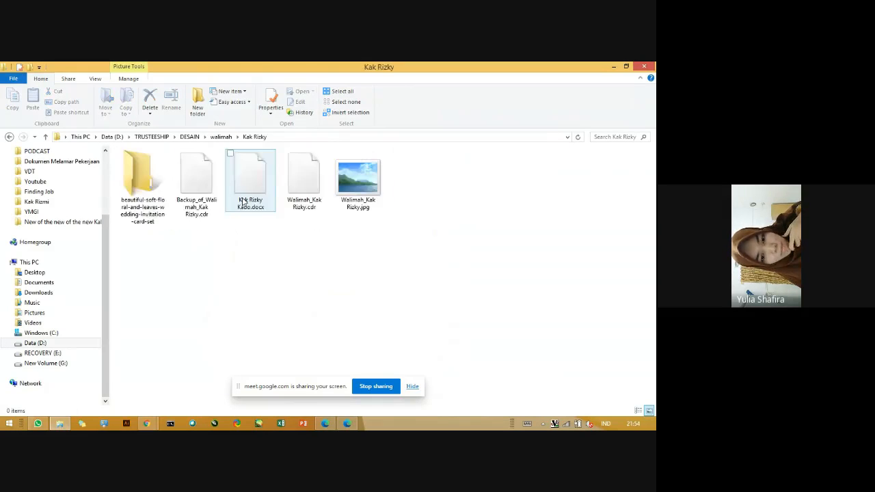
pyautogui.press('Right')
pyautogui.press('Right')
pyautogui.press('Right')
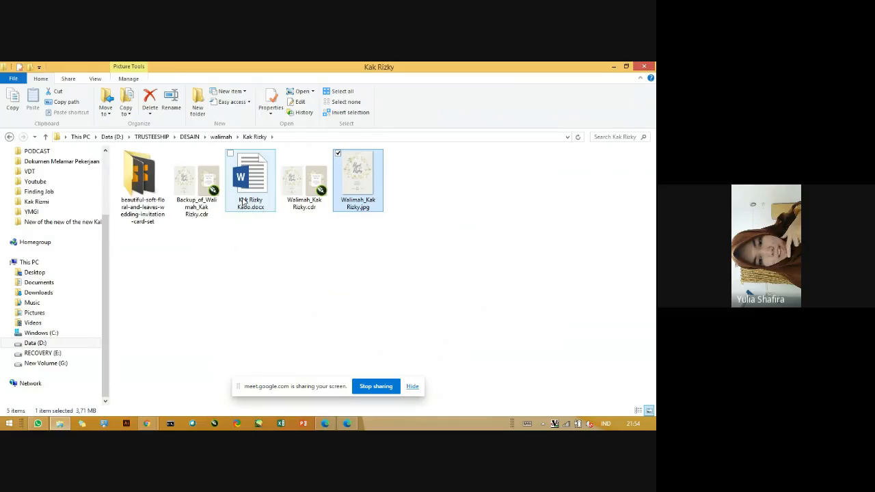
pyautogui.press('Return')
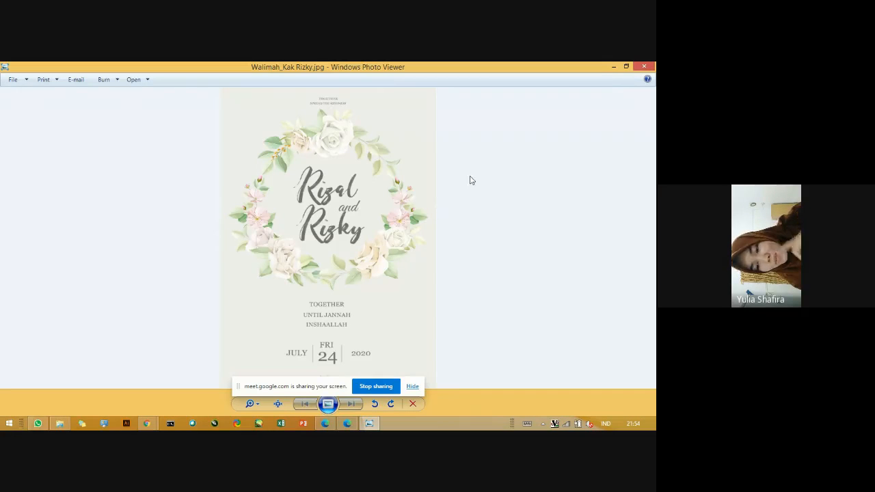
# Close the wedding card and go back up through walimah and DESAIN to the TRUSTEESHIP folder
pyautogui.click(643, 67)
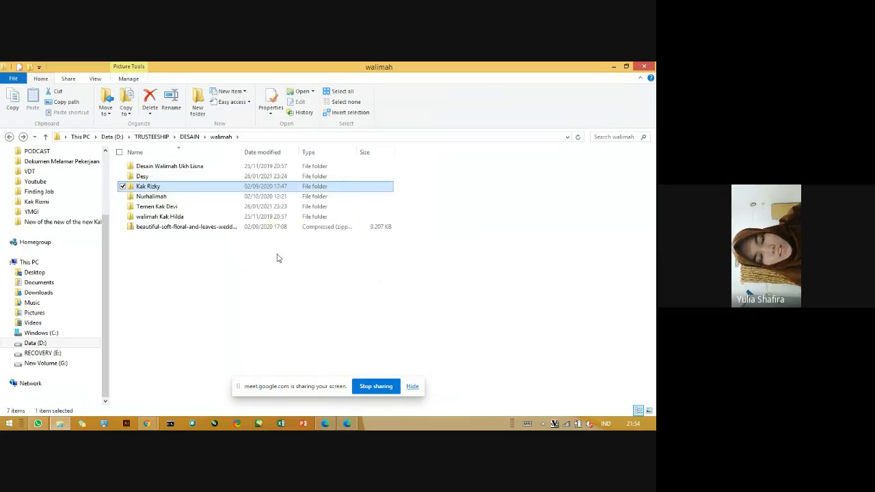
pyautogui.press('Down')
pyautogui.press('Down')
pyautogui.press('BackSpace')
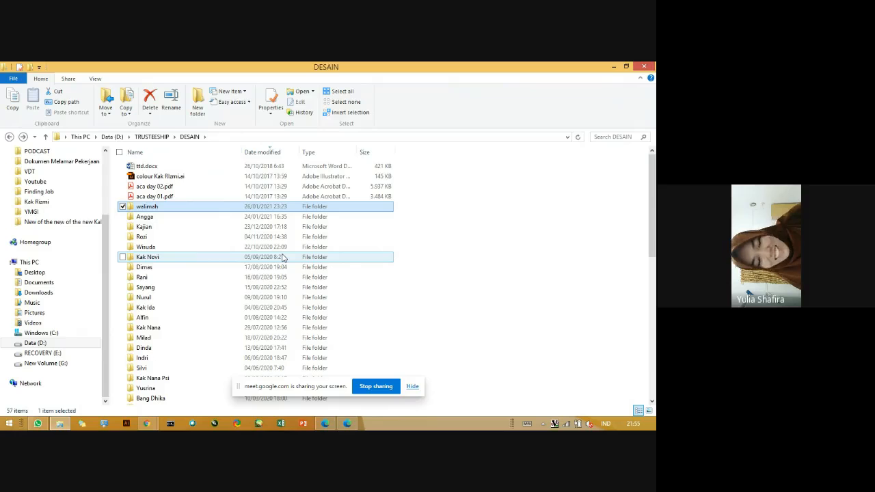
pyautogui.press('BackSpace')
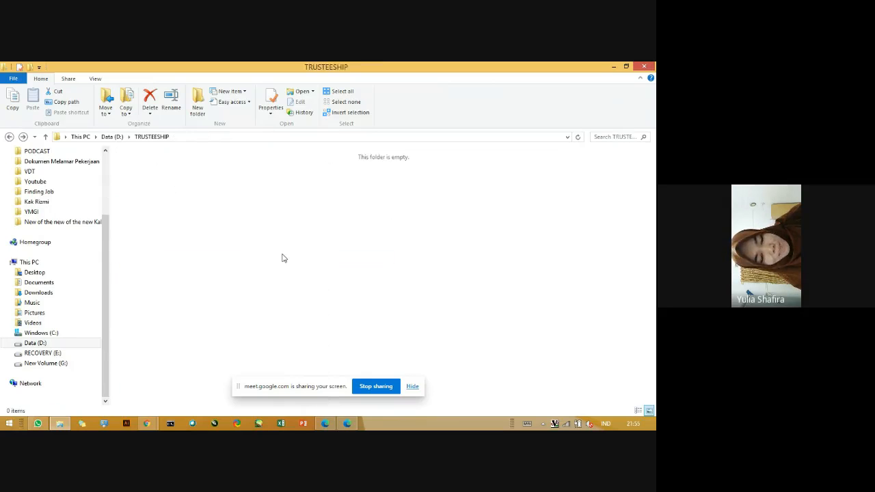
# Switch to Canva's Semua desain Anda page in Chrome, open the Tafsir Qur'an Surah Al-Humazah design and close the Copy of lost in stockholm tab
pyautogui.click(152, 426)
pyautogui.click(246, 235)
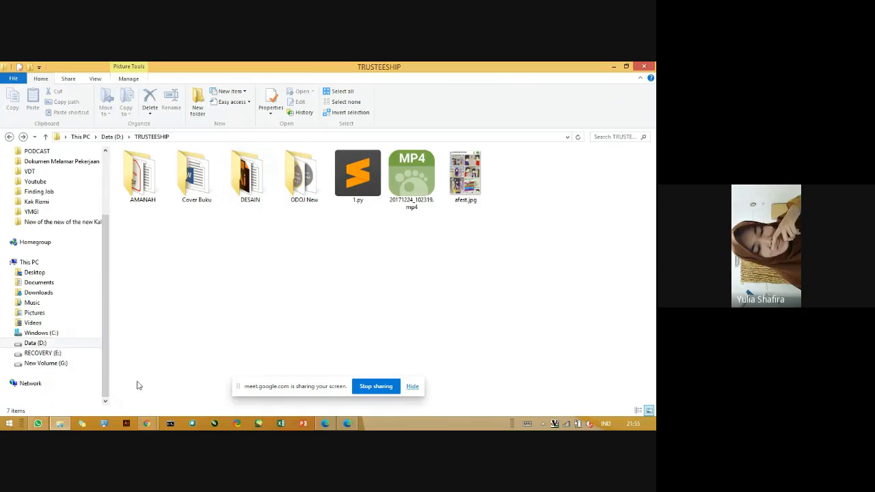
pyautogui.click(152, 424)
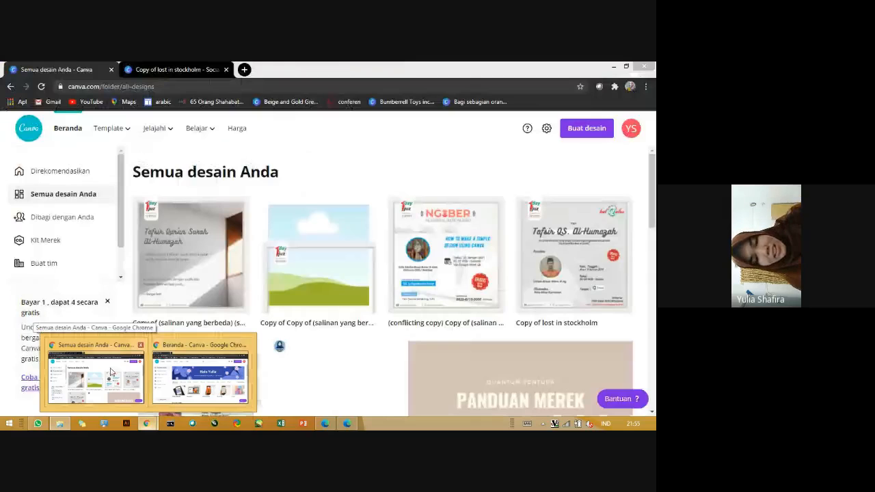
pyautogui.click(111, 373)
pyautogui.click(239, 314)
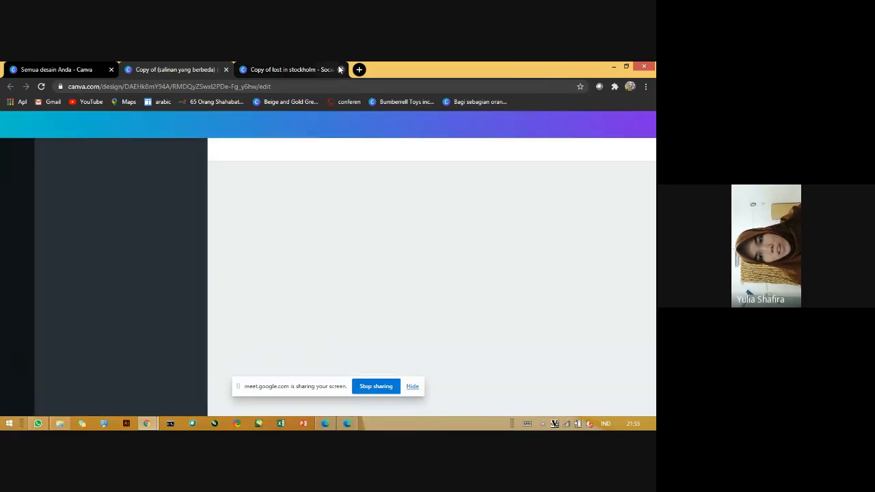
pyautogui.click(341, 69)
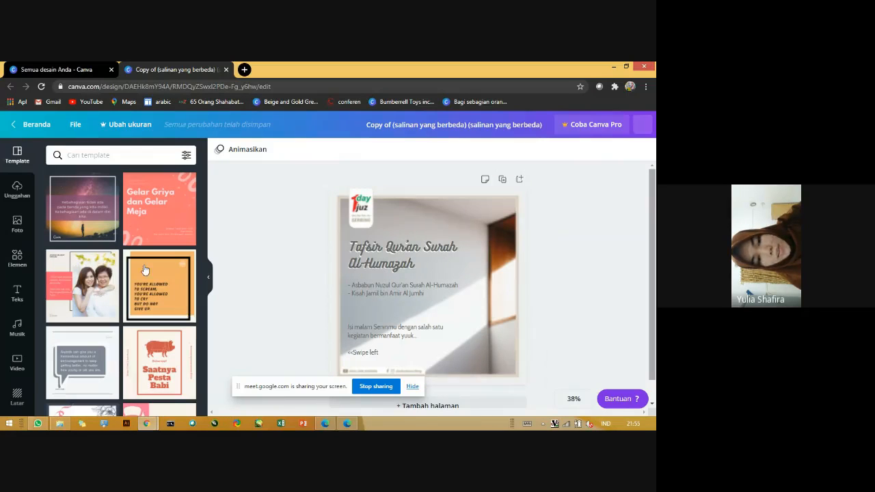
# Try moving the logo-and-border overlay off the design's photo background, then undo the move
pyautogui.scroll(-5, 137, 298)
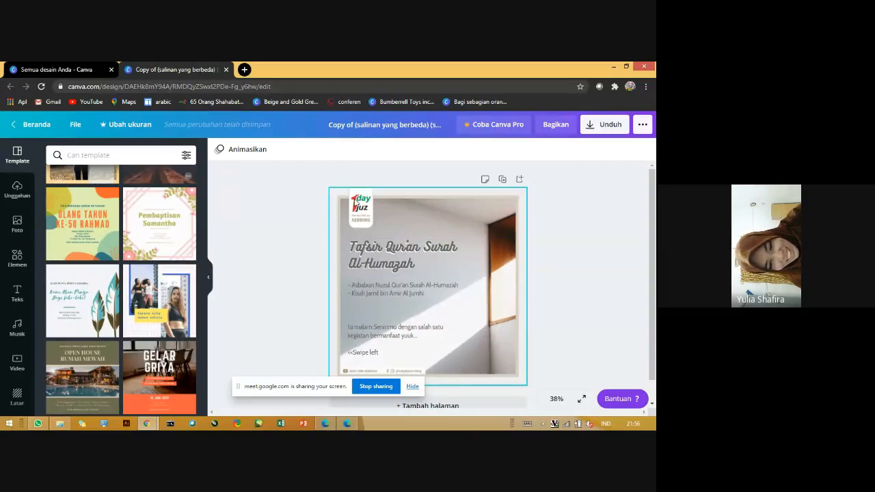
pyautogui.moveTo(354, 199)
pyautogui.mouseDown()
pyautogui.moveTo(373, 240)
pyautogui.moveTo(343, 203)
pyautogui.moveTo(354, 199)
pyautogui.mouseUp()
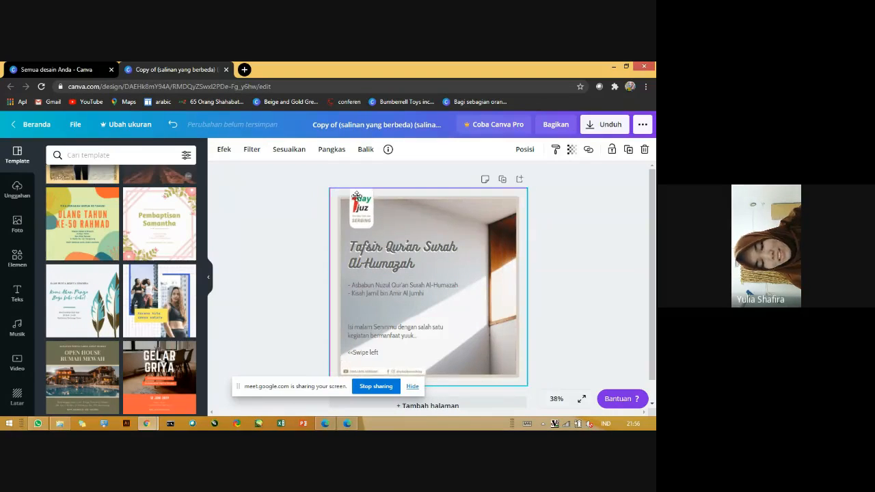
pyautogui.click(599, 233)
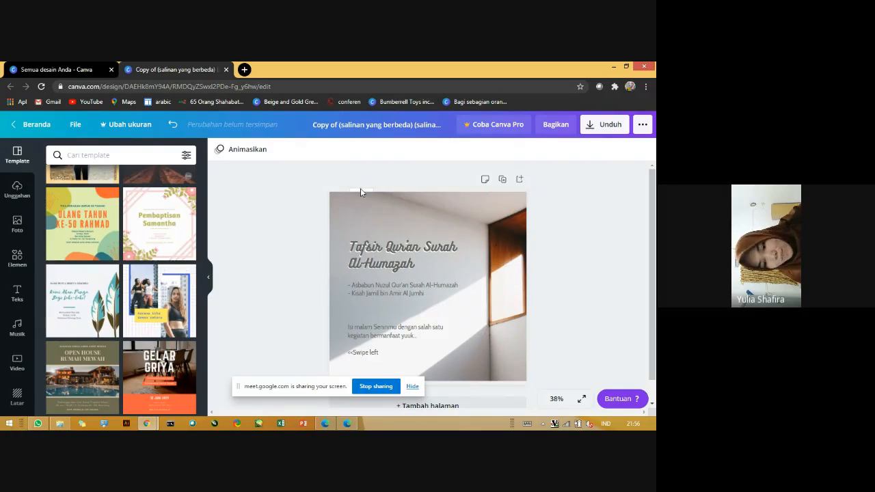
pyautogui.hotkey('ctrl', 'z')
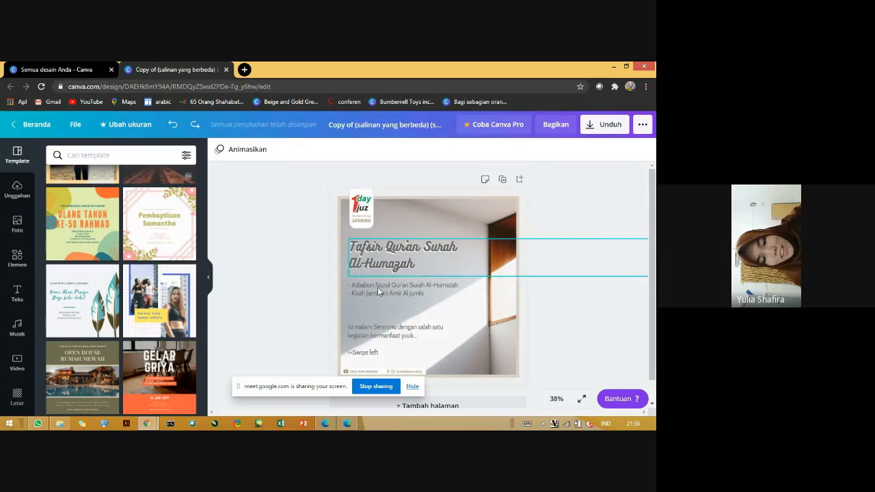
# Zoom the design to 50% and shift its logo-and-border overlay slightly against the photo background
pyautogui.click(556, 398)
pyautogui.click(551, 295)
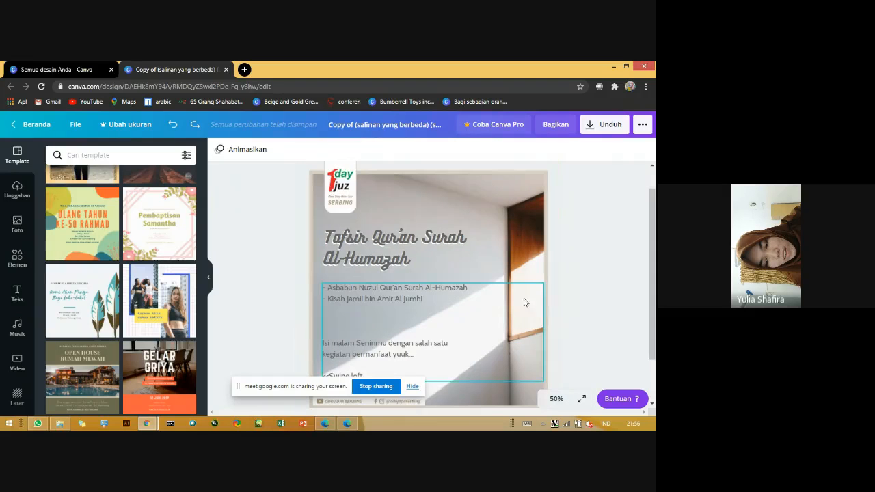
pyautogui.scroll(-2, 478, 303)
pyautogui.moveTo(417, 340); pyautogui.dragTo(393, 352)
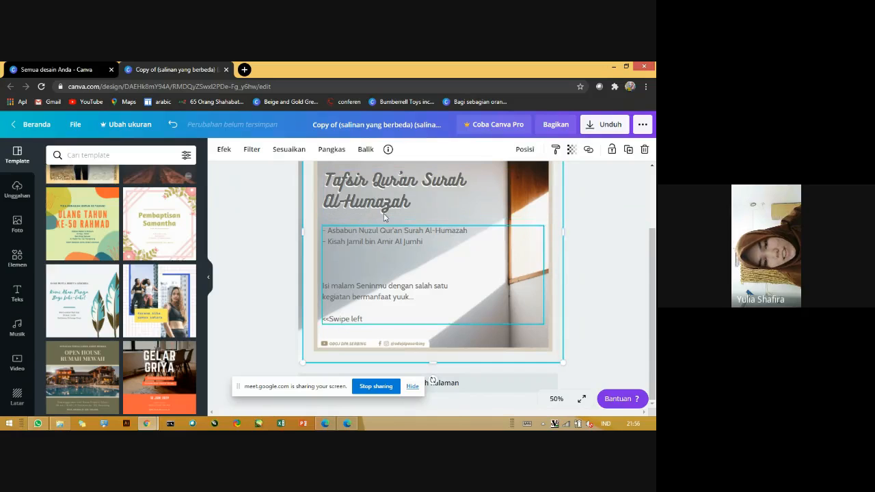
pyautogui.moveTo(651, 281); pyautogui.dragTo(651, 224)
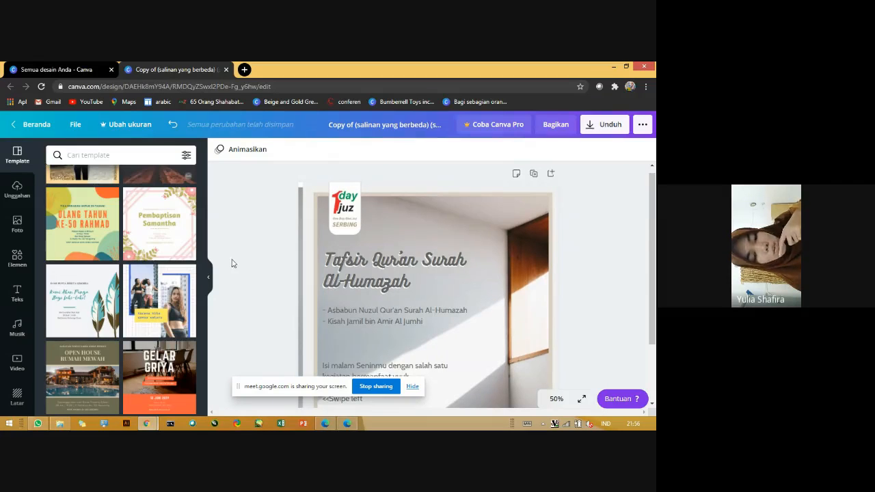
pyautogui.scroll(5, 147, 242)
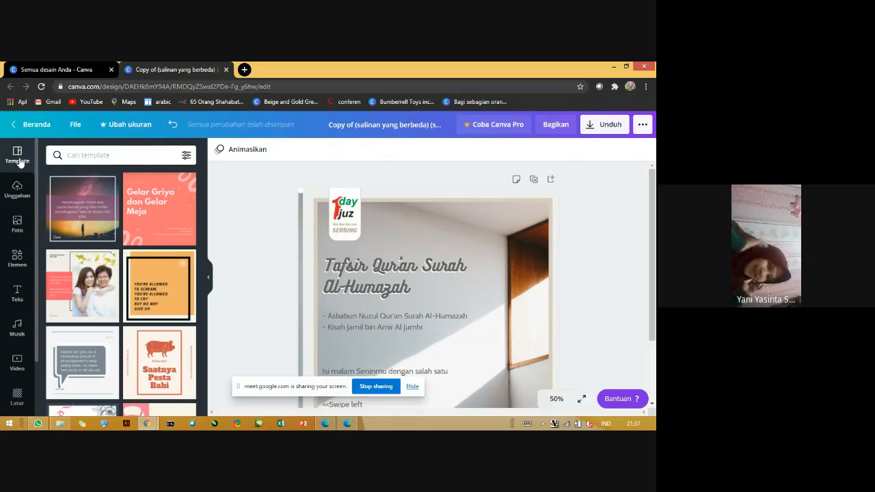
# Leave the design for Beranda and examine the first rows of Semua desain Anda, down to the Graphic Designer presentation
pyautogui.click(22, 125)
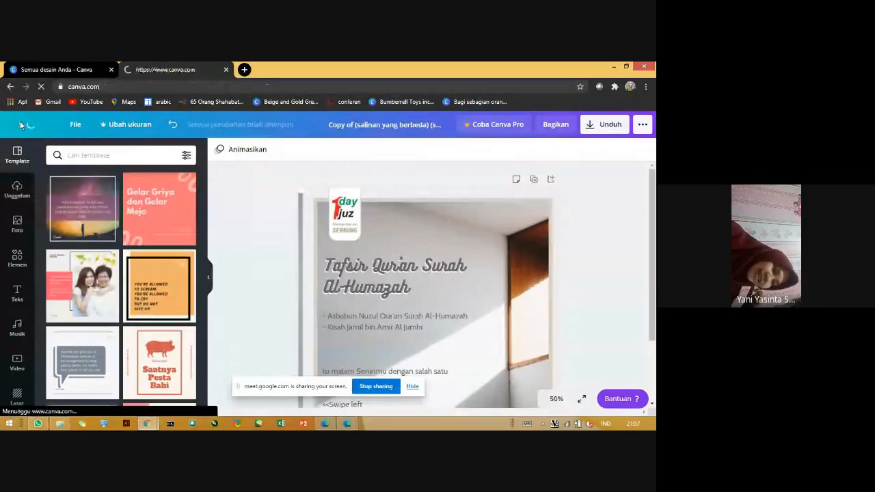
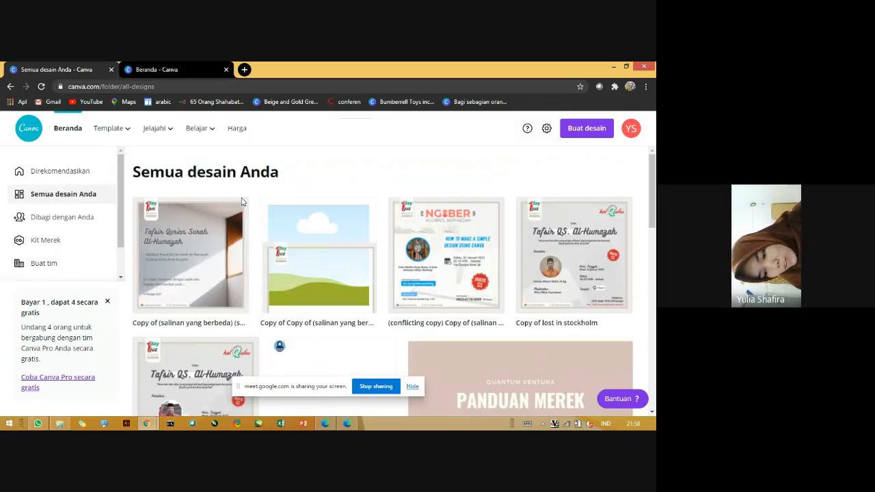
pyautogui.scroll(-5, 555, 273)
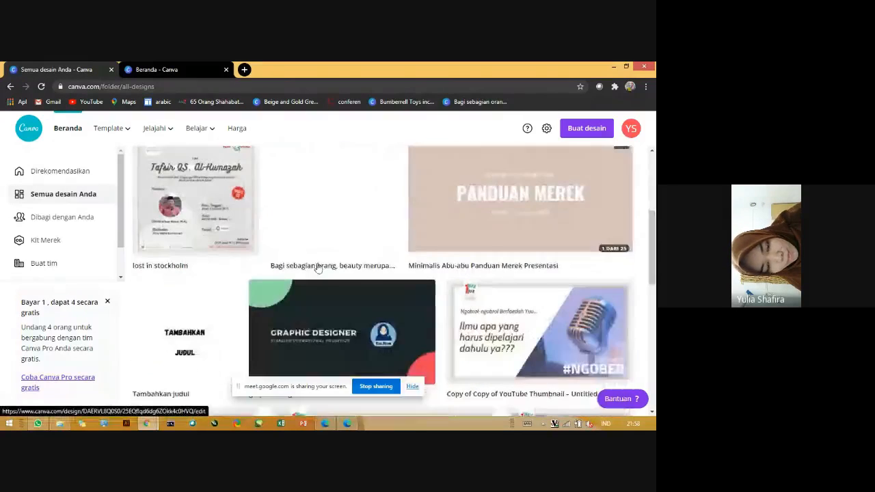
pyautogui.scroll(5, 387, 259)
pyautogui.scroll(-3, 471, 297)
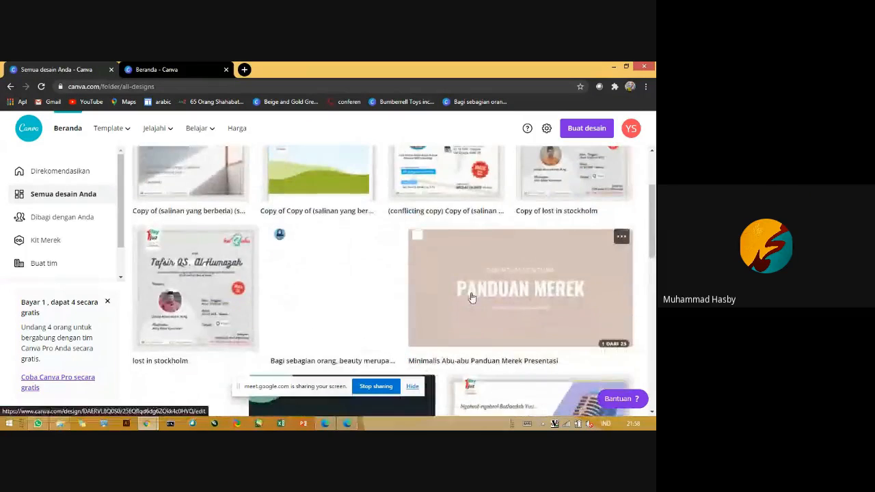
pyautogui.scroll(-2, 509, 327)
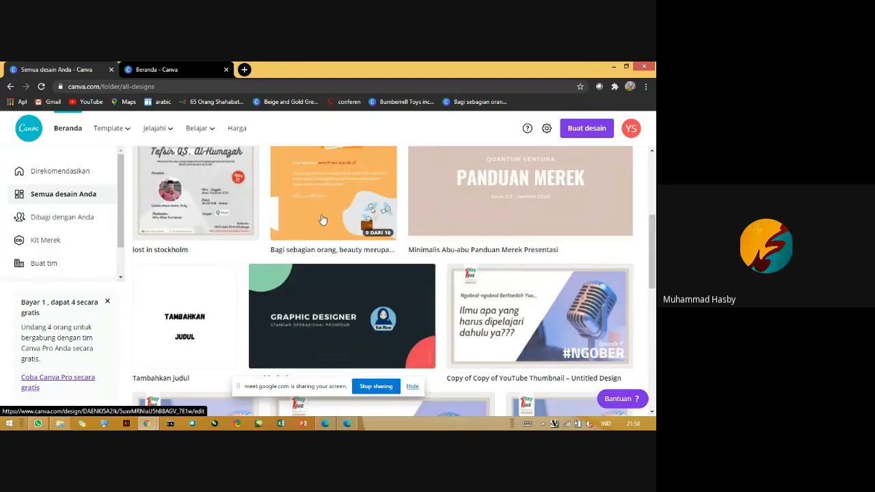
pyautogui.scroll(2, 322, 220)
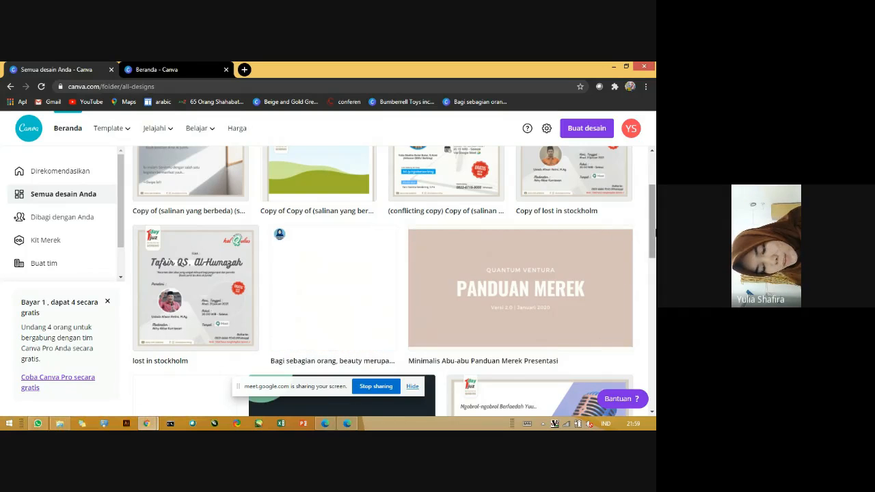
pyautogui.scroll(-2, 382, 282)
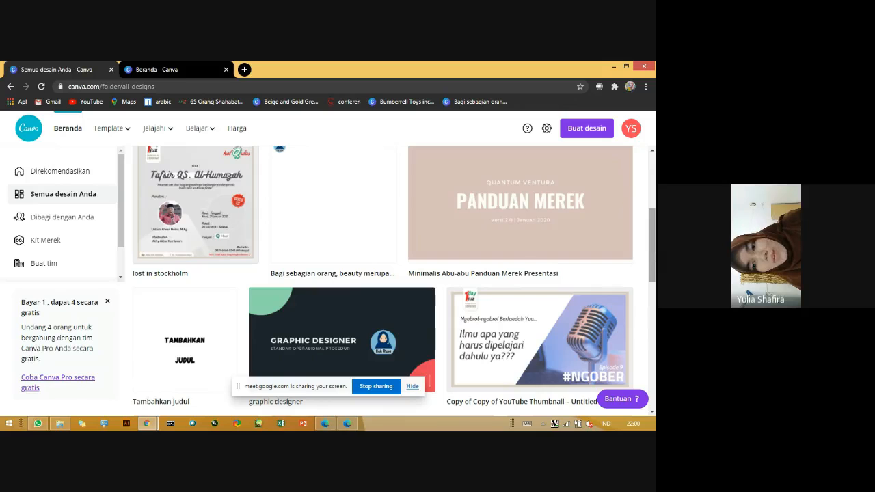
# Examine the older saved designs, from the #NGOBER thumbnails down to the Mengerikannya Dosa Riba designs
pyautogui.rightClick(655, 254)
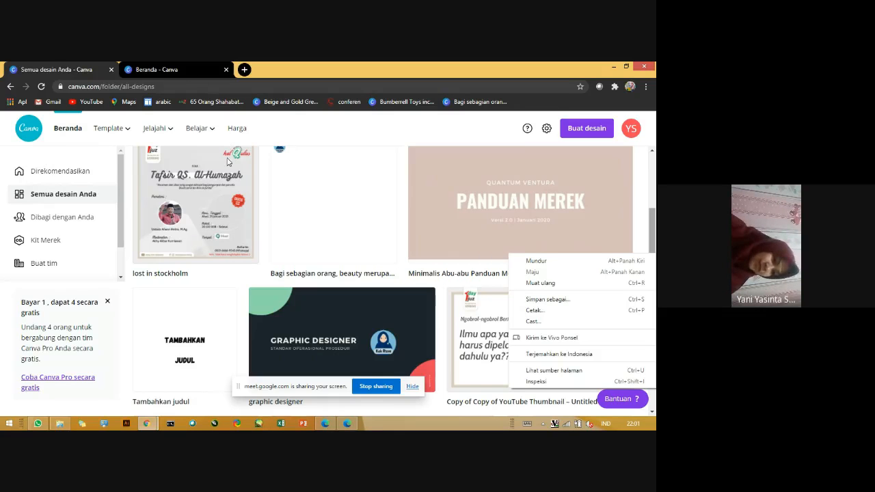
pyautogui.click(498, 287)
pyautogui.scroll(-6, 499, 287)
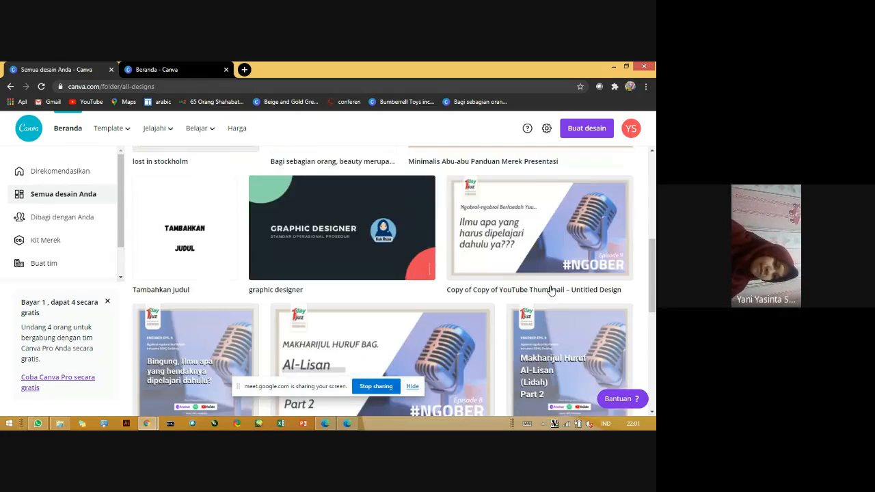
pyautogui.scroll(-3, 427, 348)
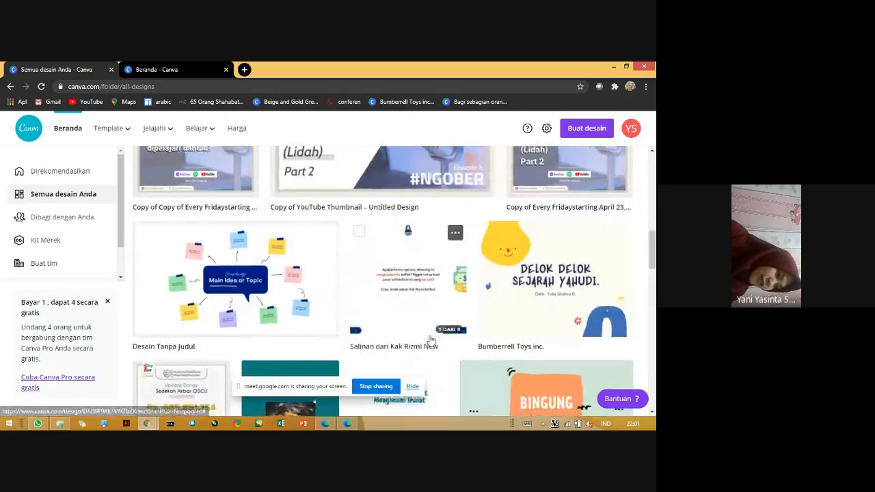
pyautogui.scroll(3, 538, 226)
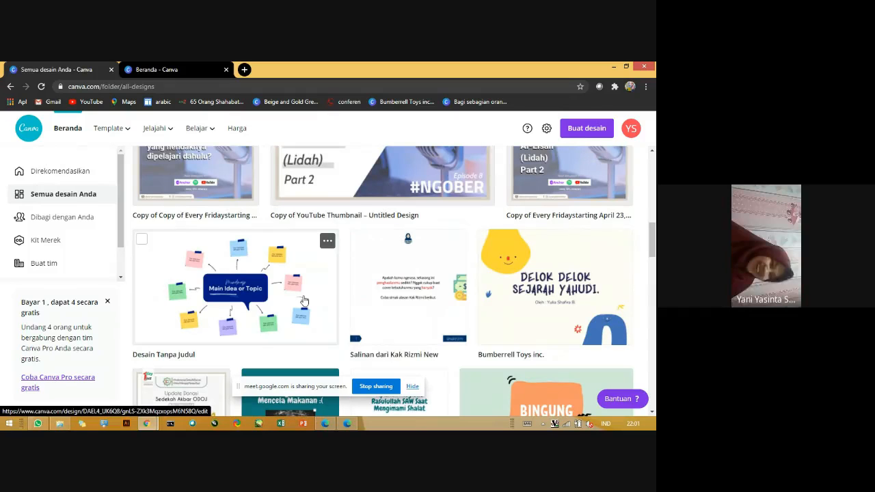
pyautogui.scroll(-3, 306, 301)
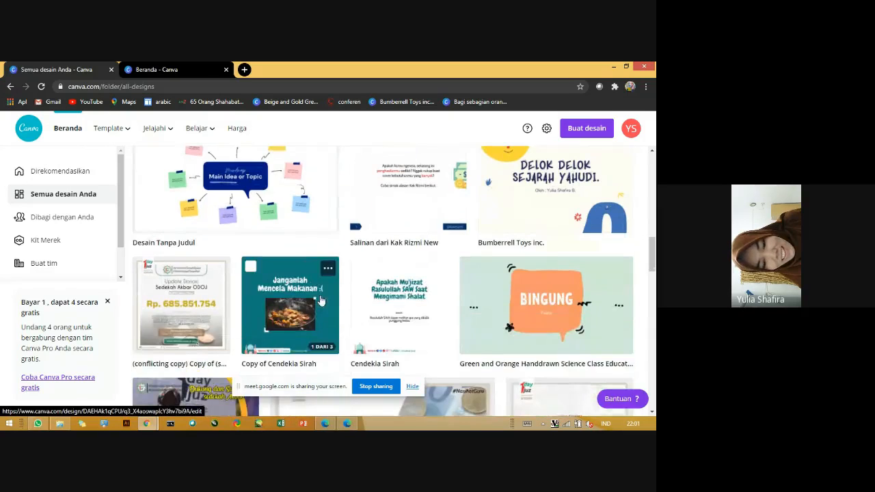
pyautogui.scroll(-3, 298, 328)
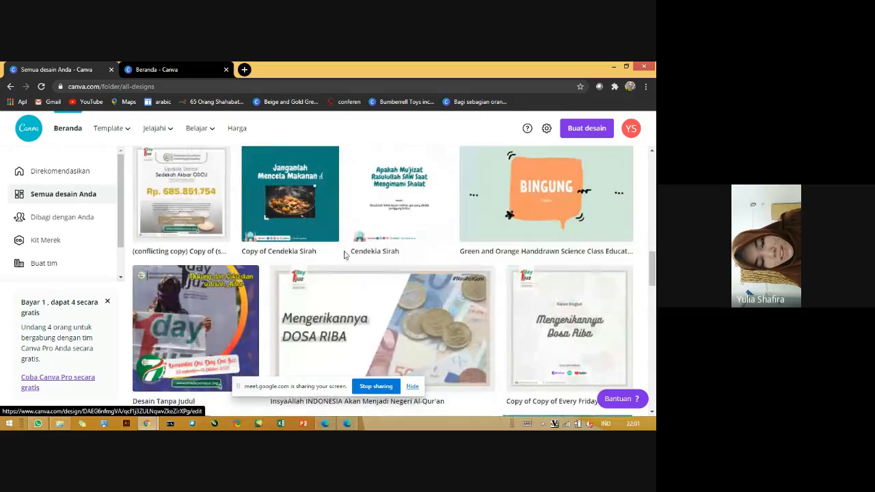
# Examine the saved designs from the Cendekia Sirah circles and COME JOIN US thumbnail down to the Your Business Name design
pyautogui.scroll(-3, 335, 270)
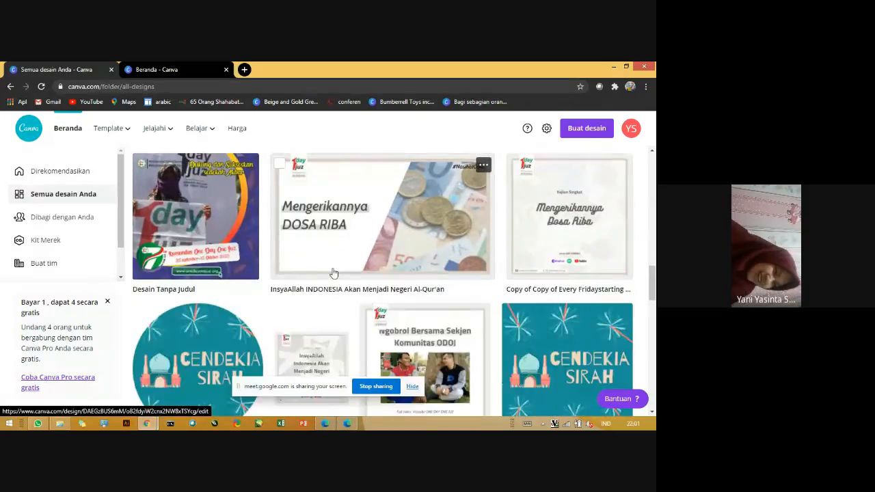
pyautogui.scroll(-6, 321, 266)
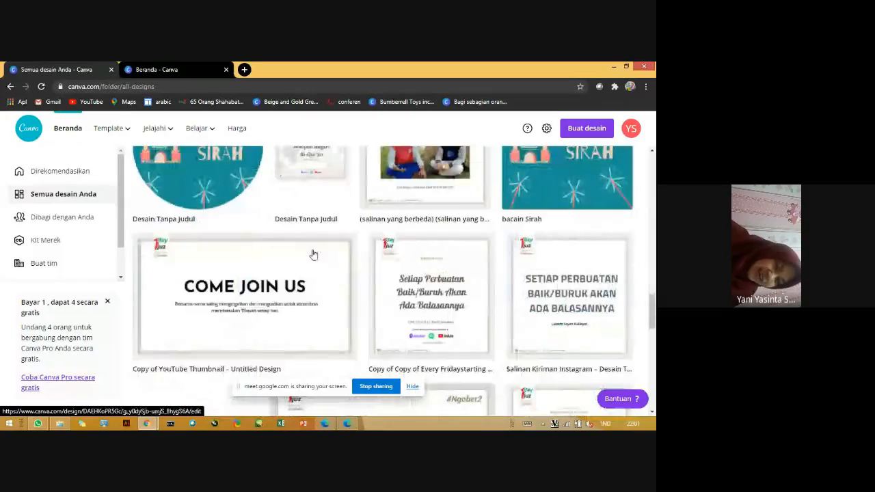
pyautogui.scroll(6, 313, 254)
pyautogui.scroll(-3, 579, 283)
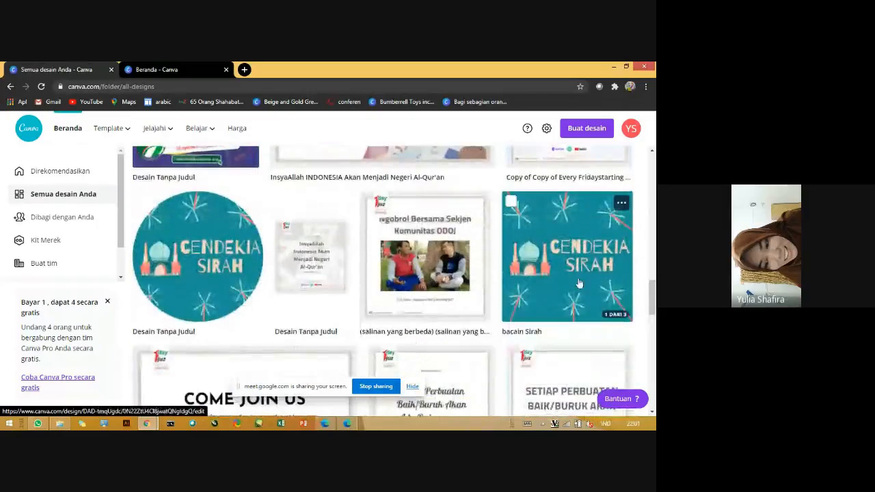
pyautogui.scroll(-6, 380, 299)
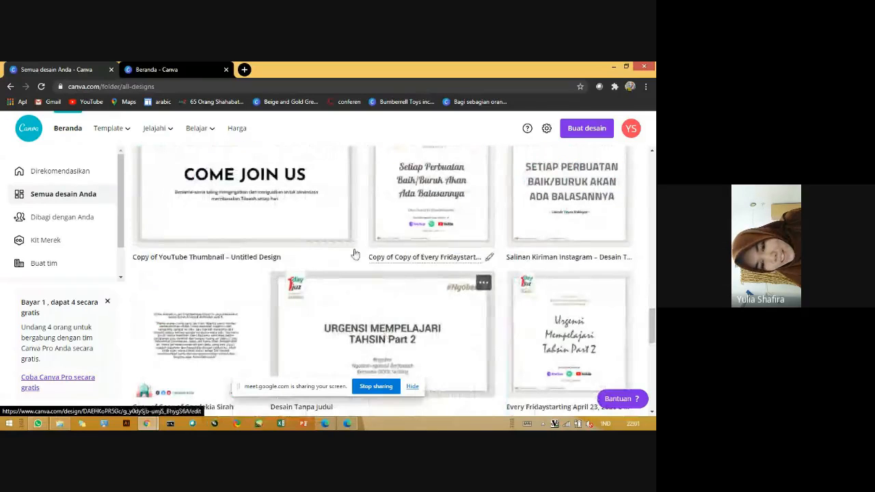
pyautogui.scroll(-3, 323, 221)
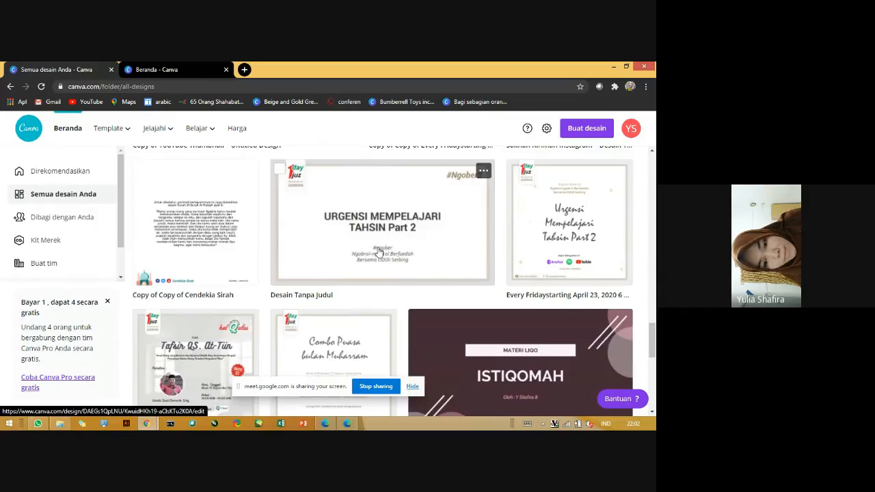
pyautogui.scroll(-3, 383, 250)
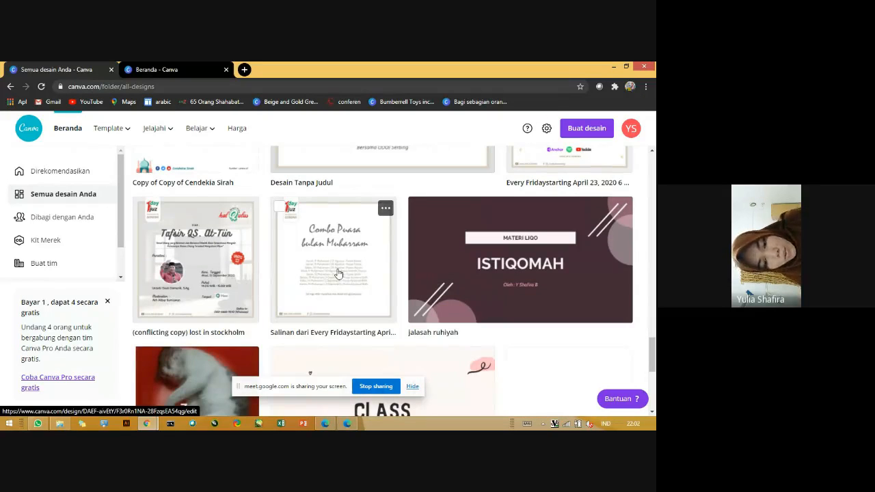
pyautogui.scroll(-3, 338, 273)
pyautogui.scroll(-6, 350, 288)
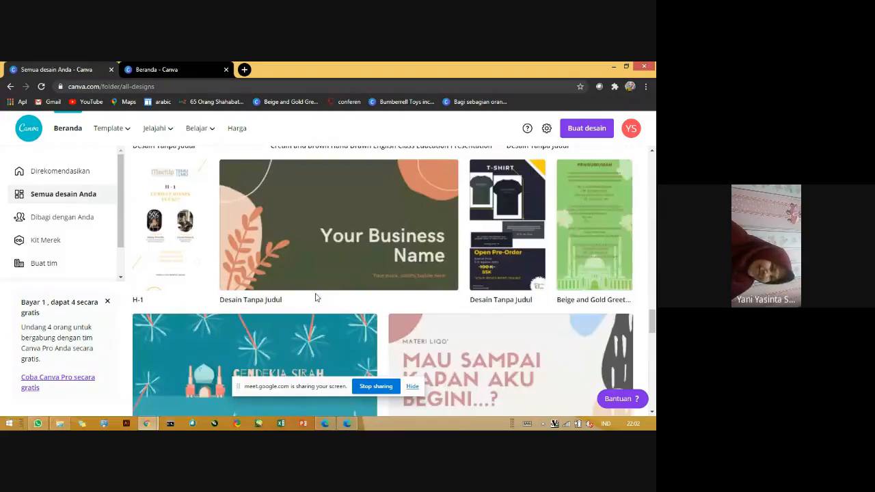
# Examine the designs from the English Class presentation to Sirah Lovers, and preview the pages of Ketika Allah menegur seketika
pyautogui.scroll(3, 315, 293)
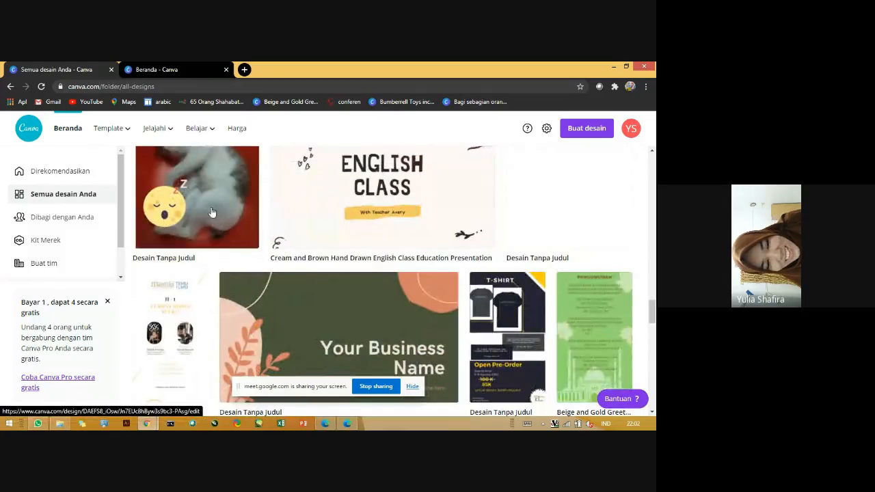
pyautogui.scroll(-3, 405, 270)
pyautogui.scroll(-3, 405, 270)
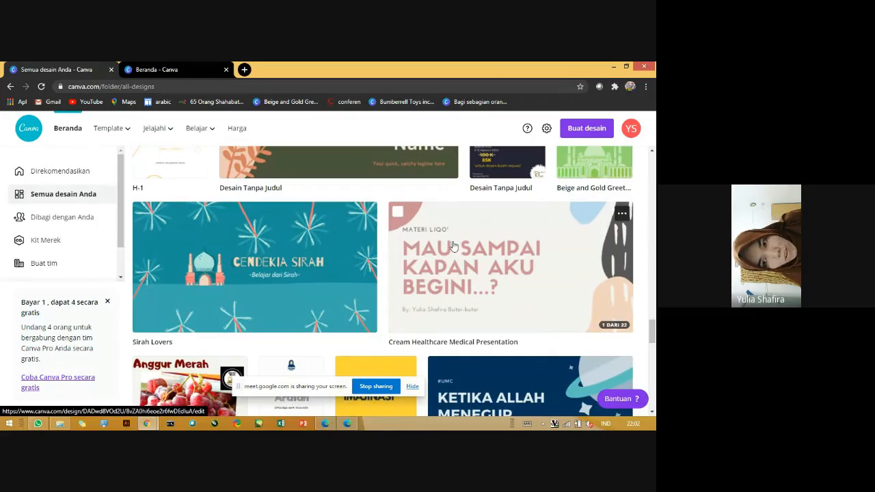
pyautogui.scroll(-3, 318, 274)
pyautogui.scroll(3, 318, 273)
pyautogui.scroll(-3, 318, 273)
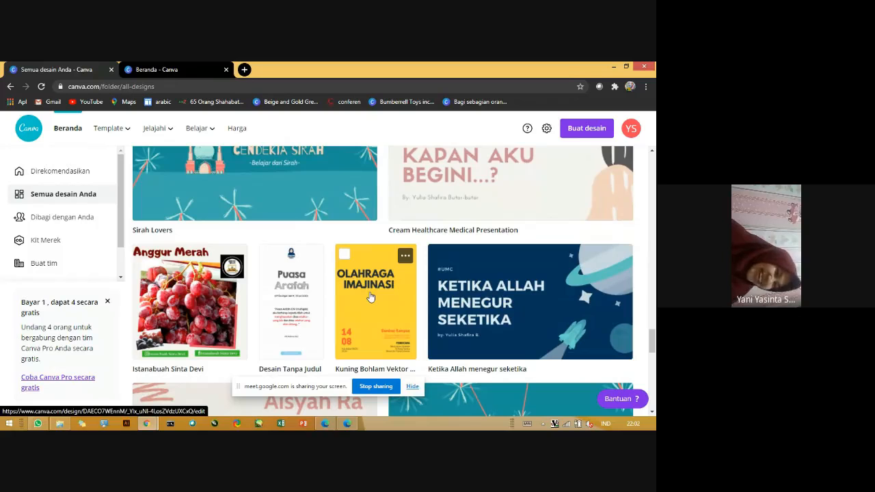
pyautogui.scroll(-2, 364, 332)
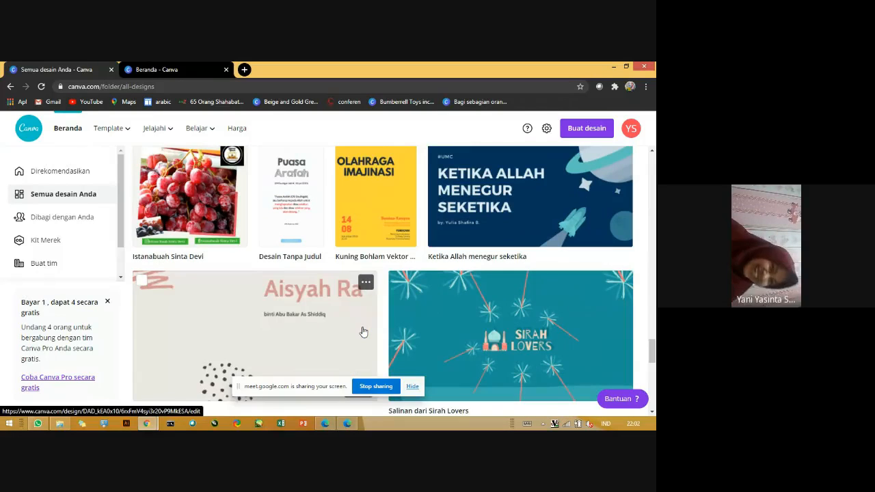
pyautogui.scroll(2, 364, 332)
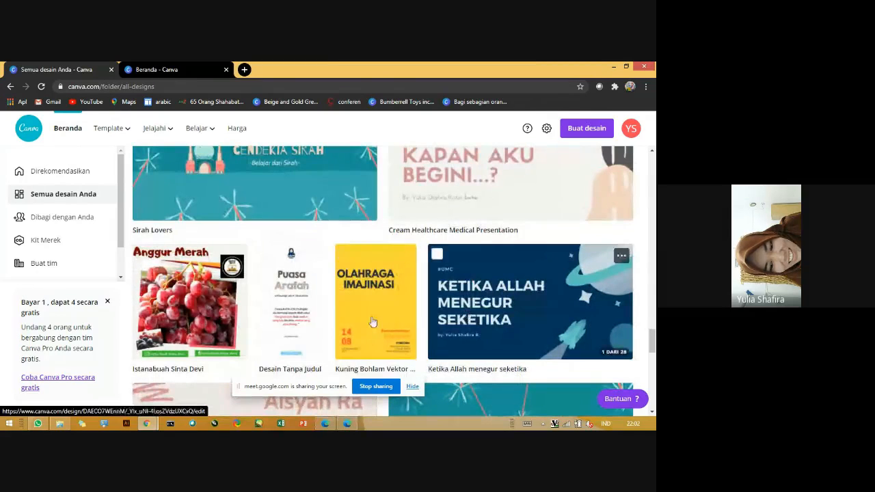
pyautogui.moveTo(453, 319)
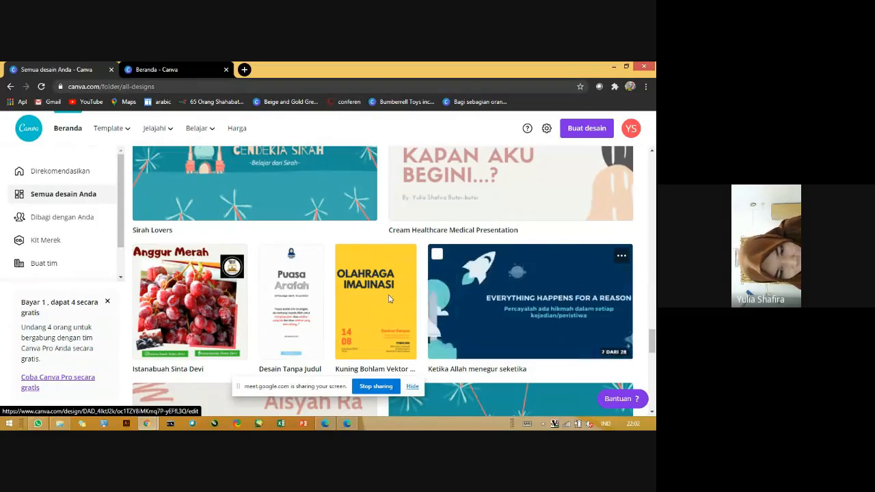
# Look through the older saved designs from Hadist Qudsi down to the Happy Eid AlFitr banner at the list's end
pyautogui.scroll(-5, 301, 308)
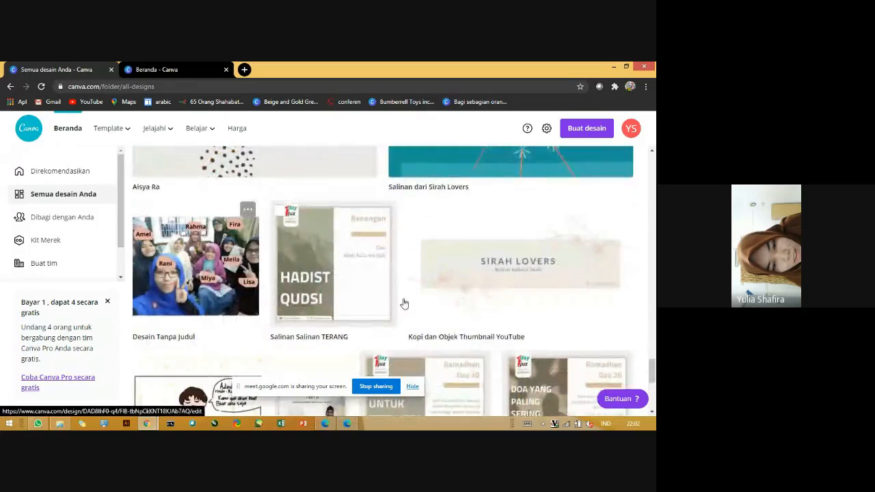
pyautogui.scroll(-2, 406, 305)
pyautogui.scroll(-2, 406, 305)
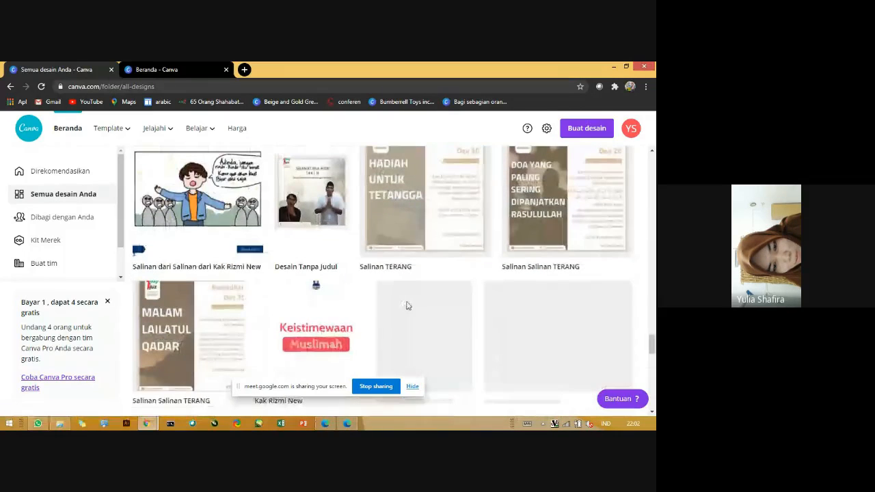
pyautogui.scroll(-2, 406, 304)
pyautogui.scroll(-2, 407, 305)
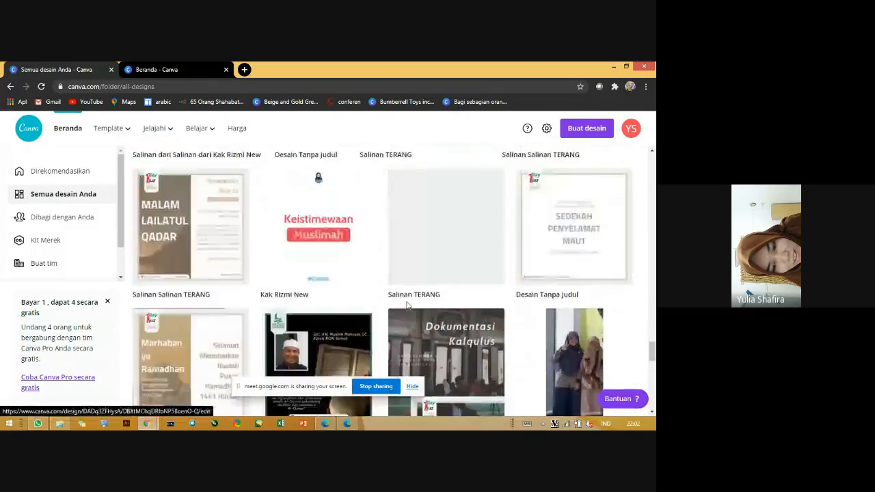
pyautogui.scroll(-8, 407, 306)
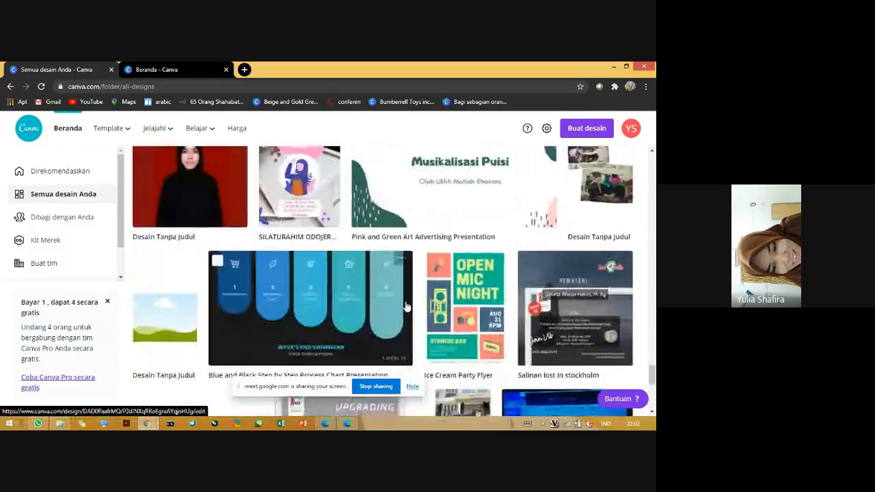
pyautogui.scroll(-2, 406, 306)
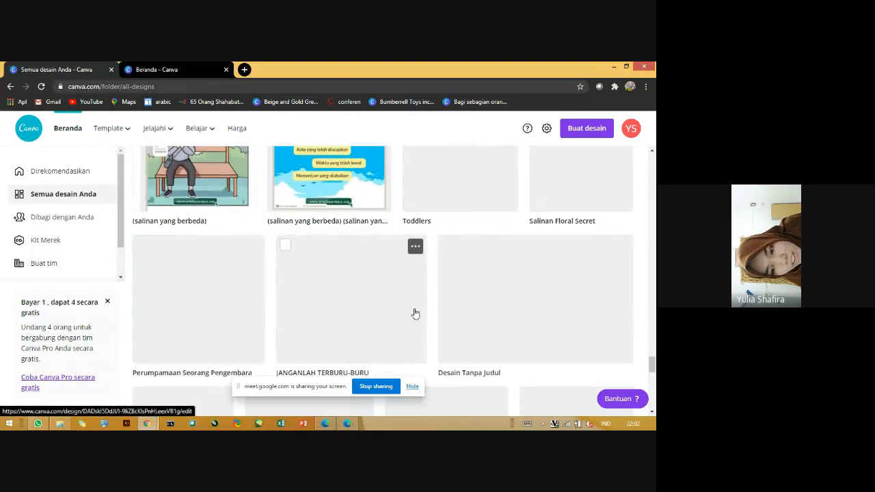
pyautogui.scroll(-3, 478, 321)
pyautogui.scroll(-3, 422, 326)
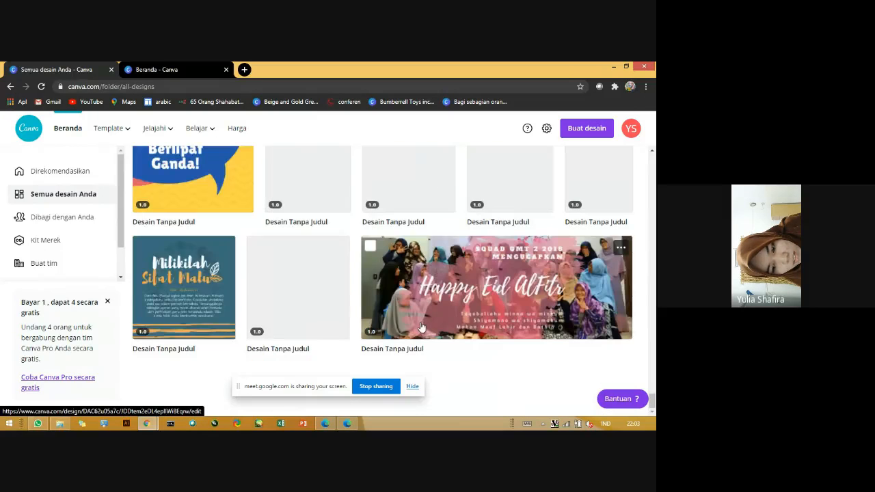
# Examine the oldest saved designs, from the Happy Eid AlFitr banner back up to Gebyar Muslimah and 40 Kaidah Ushul Fiqih
pyautogui.scroll(2, 478, 349)
pyautogui.scroll(-2, 497, 359)
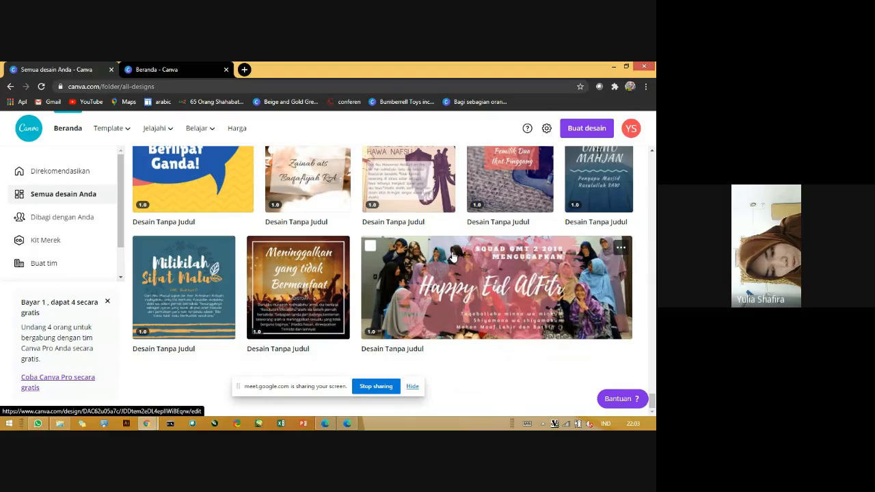
pyautogui.scroll(2, 453, 257)
pyautogui.scroll(-2, 465, 273)
pyautogui.scroll(2, 475, 288)
pyautogui.scroll(2, 475, 288)
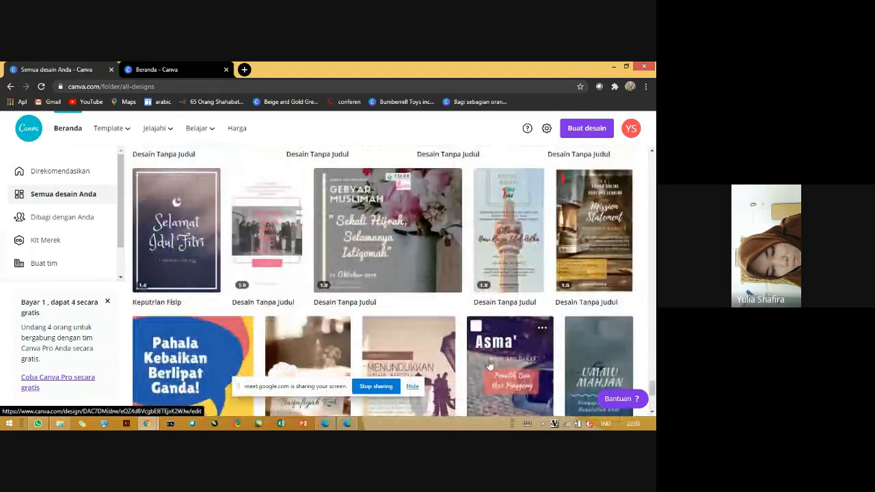
pyautogui.scroll(-1, 489, 365)
pyautogui.scroll(-1, 488, 365)
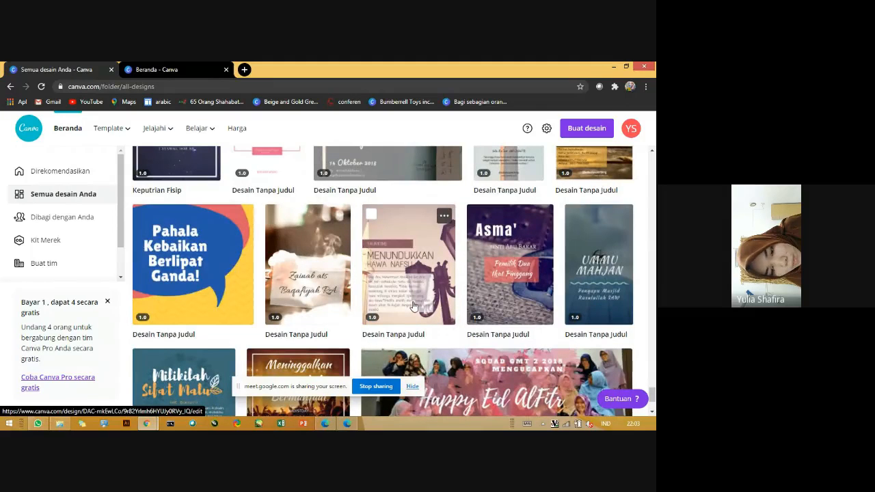
pyautogui.scroll(2, 414, 305)
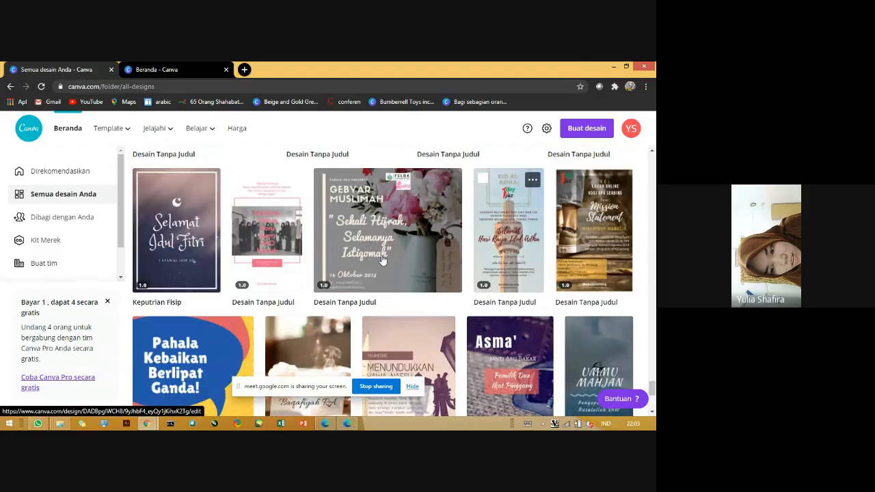
pyautogui.scroll(2, 382, 259)
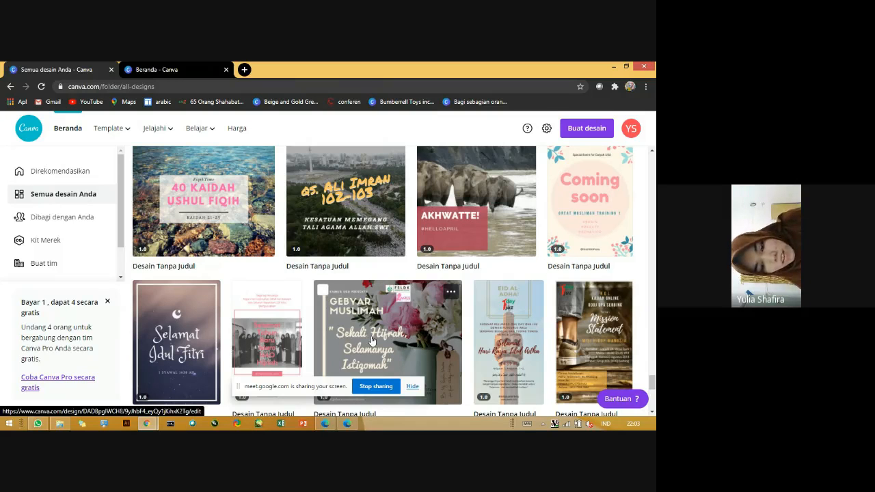
# Look back over the Hari Pahlawan and Komunitas One Day One Juz designs and return to the start of Semua desain Anda
pyautogui.scroll(1, 372, 339)
pyautogui.scroll(5, 372, 340)
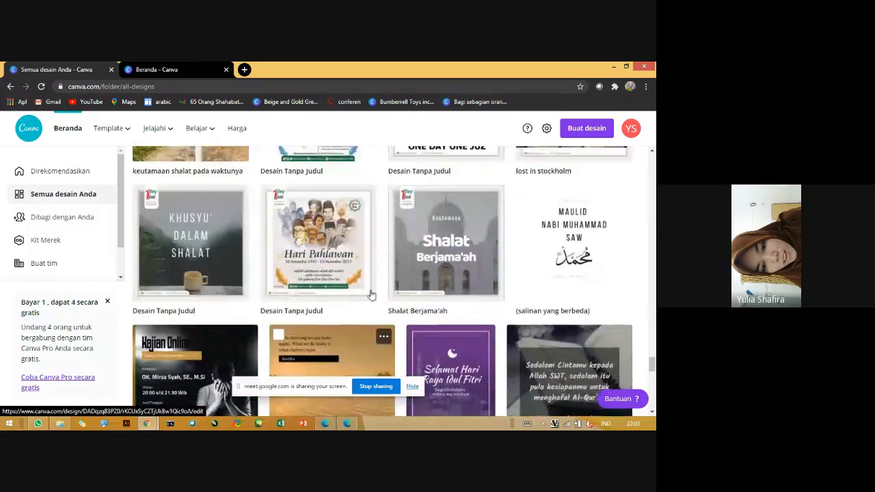
pyautogui.scroll(5, 382, 255)
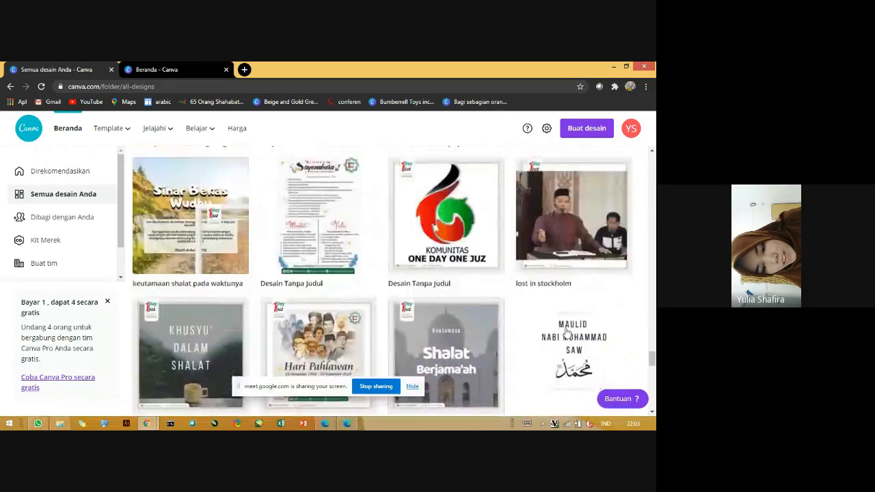
pyautogui.moveTo(653, 352); pyautogui.dragTo(655, 322)
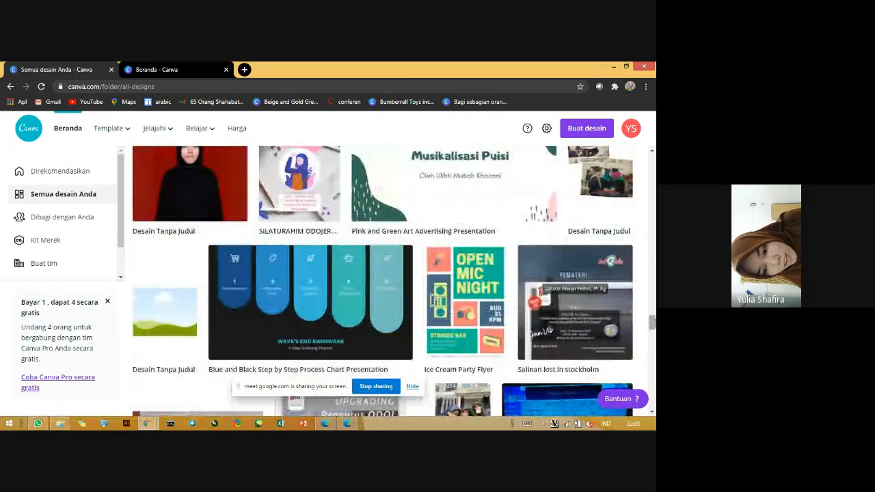
pyautogui.scroll(2, 654, 279)
pyautogui.moveTo(655, 279); pyautogui.dragTo(653, 154)
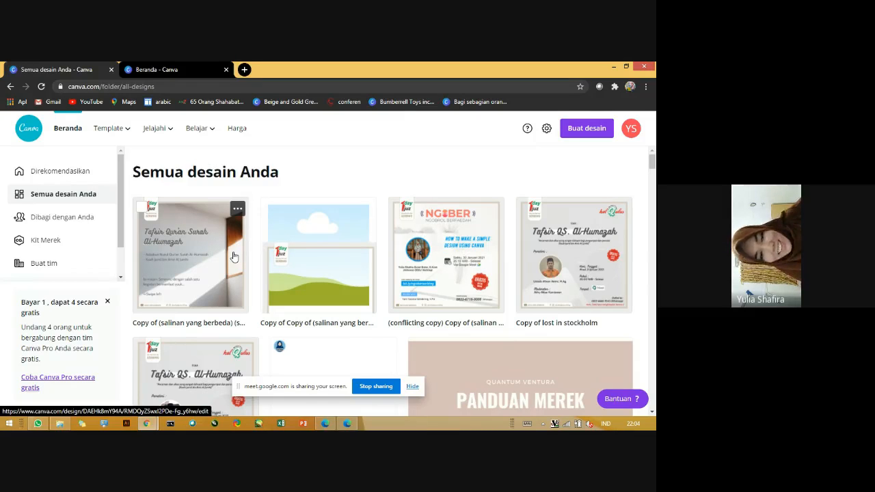
# Examine the newest saved designs, including the NGOBER poster, the Panduan Merek presentation pages and the microphone-themed #NGOBER thumbnails
pyautogui.moveTo(144, 132)
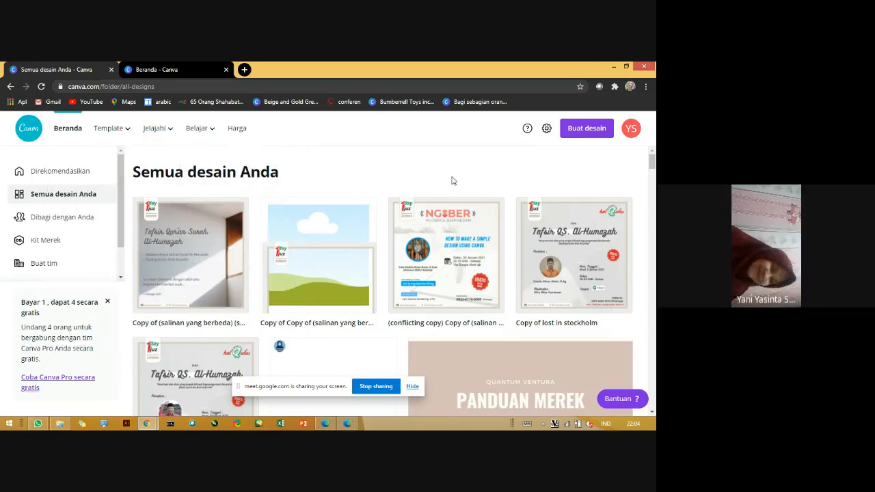
pyautogui.scroll(-3, 452, 184)
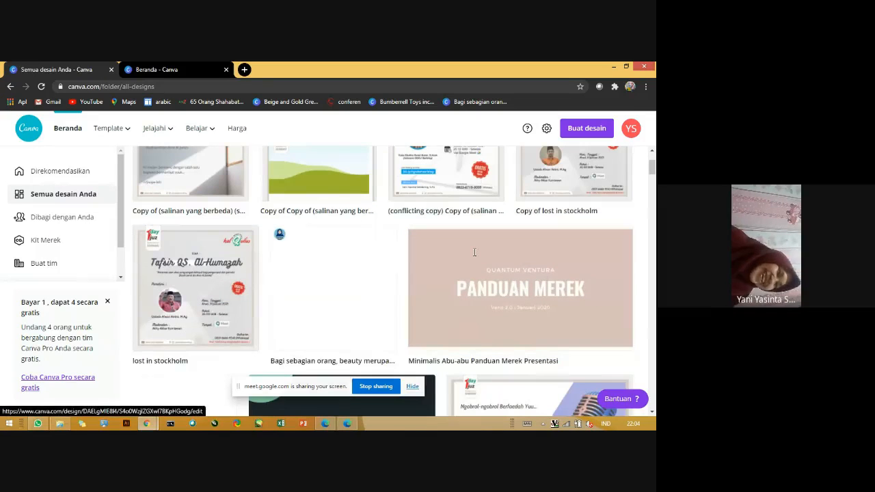
pyautogui.scroll(-6, 474, 252)
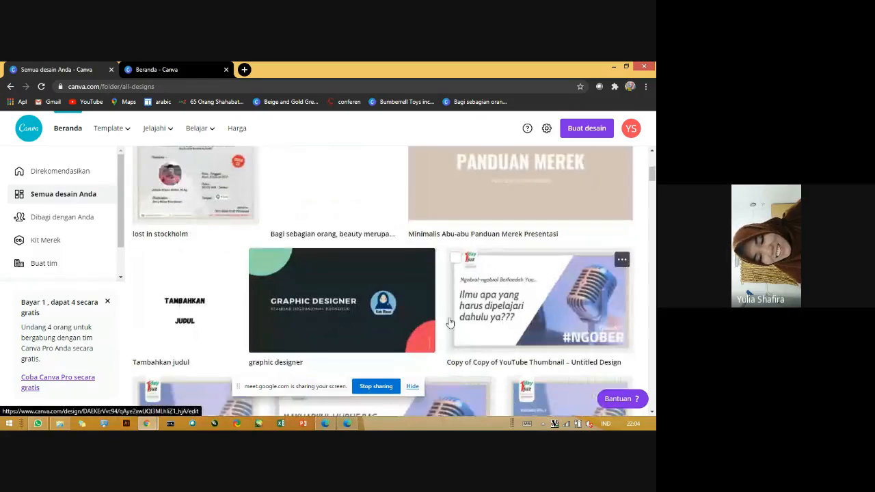
pyautogui.scroll(-3, 446, 323)
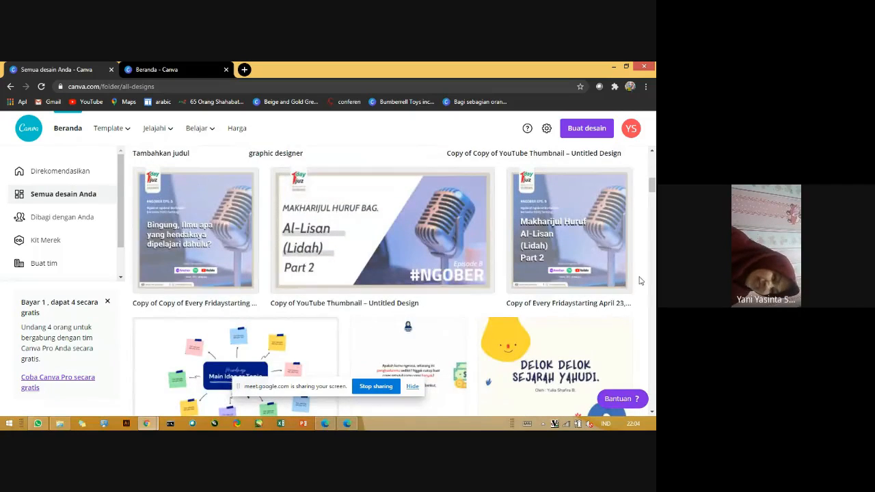
pyautogui.scroll(6, 638, 278)
pyautogui.scroll(3, 651, 265)
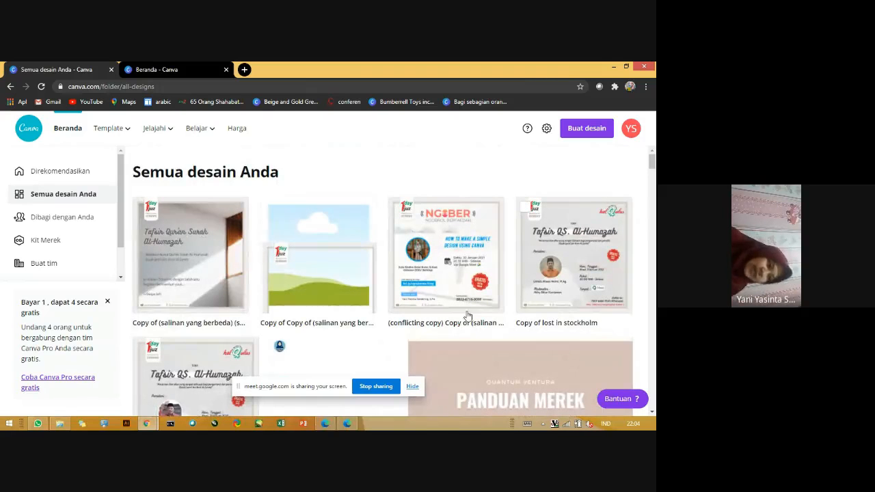
pyautogui.scroll(-2, 464, 320)
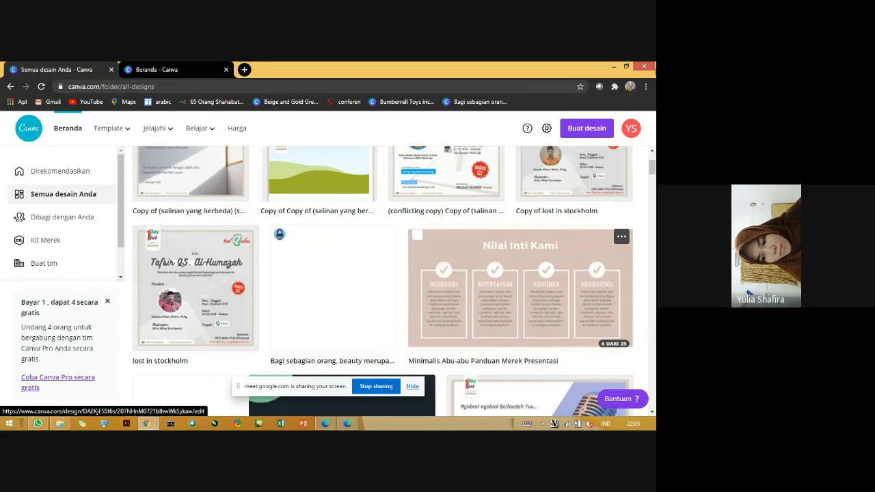
pyautogui.moveTo(654, 167); pyautogui.dragTo(652, 160)
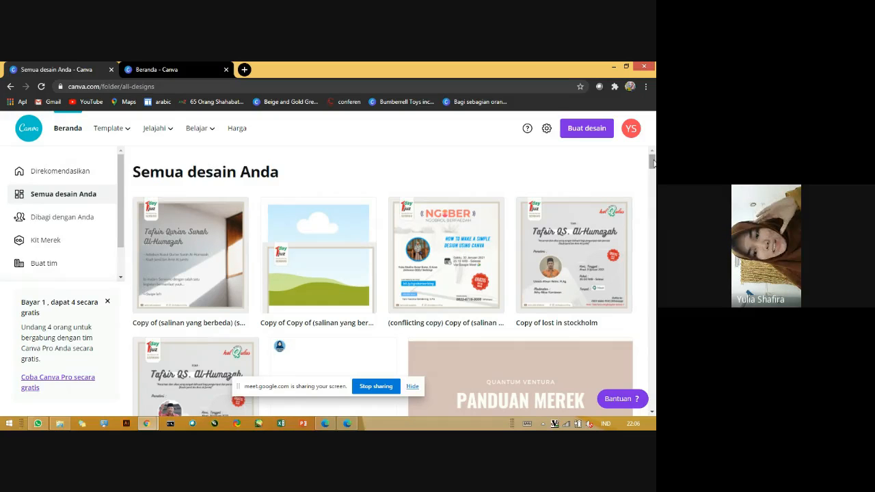
# Look through the design types offered for a new design, from Dimensi khusus and Kiriman Instagram down to Kaus and Tag
pyautogui.scroll(-1, 653, 169)
pyautogui.scroll(1, 653, 169)
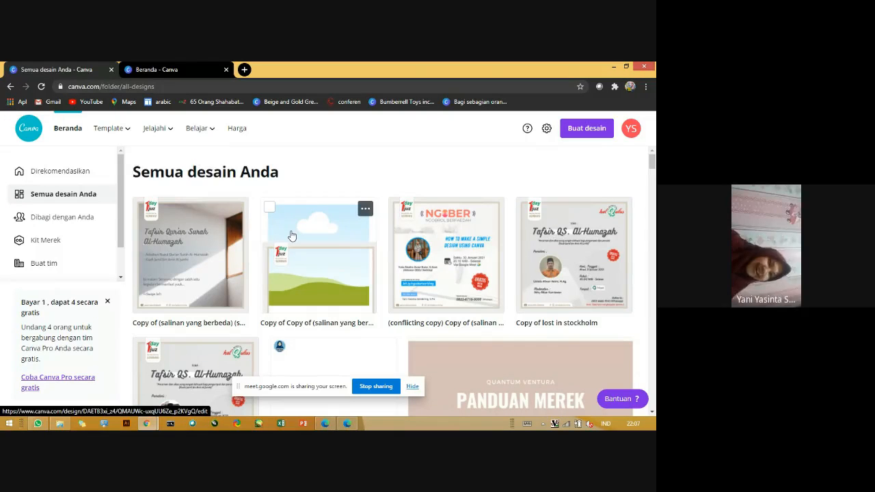
pyautogui.click(580, 127)
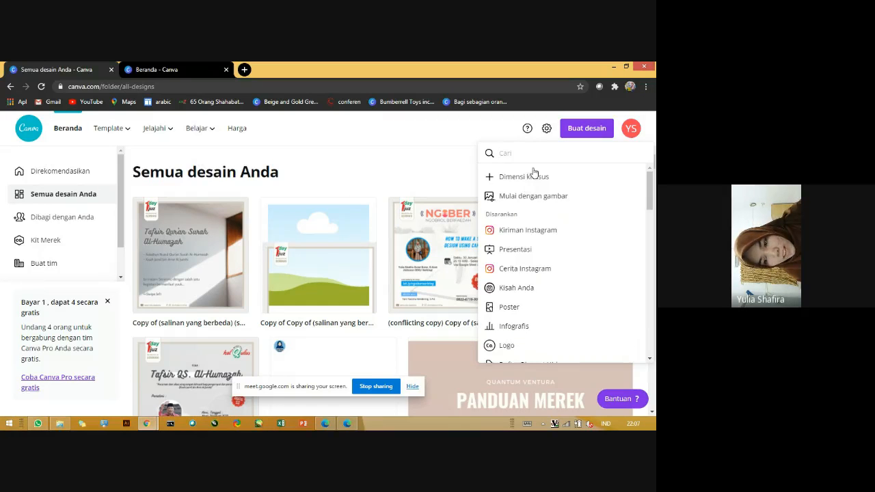
pyautogui.click(574, 131)
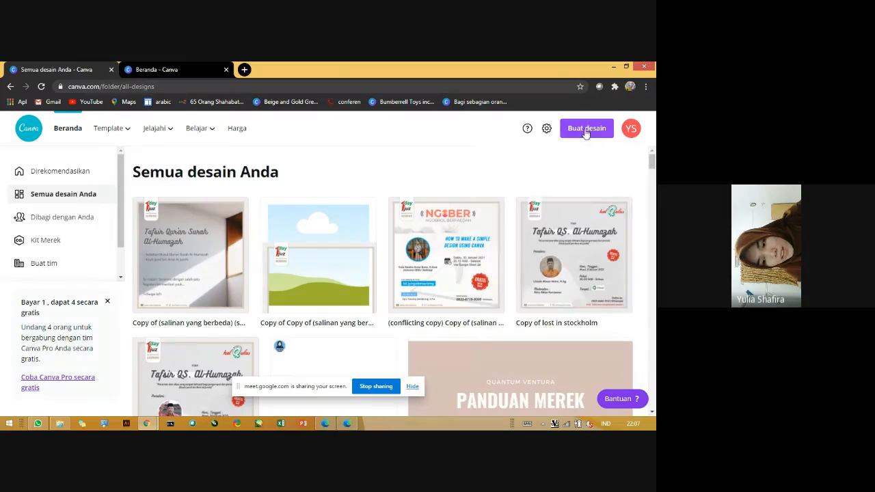
pyautogui.click(574, 133)
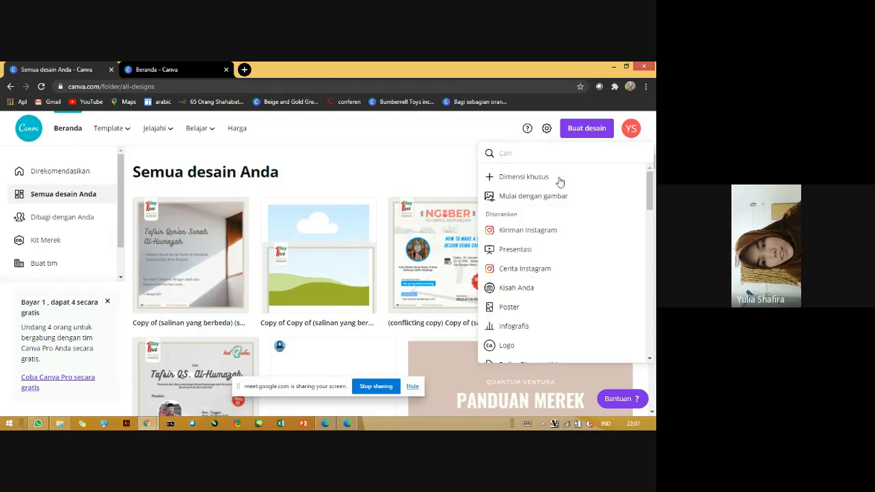
pyautogui.moveTo(650, 197); pyautogui.dragTo(651, 227)
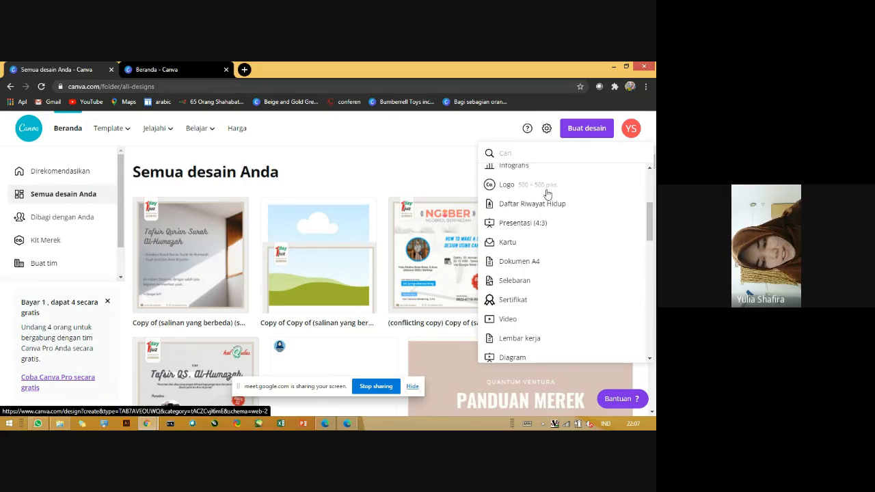
pyautogui.scroll(-4, 566, 300)
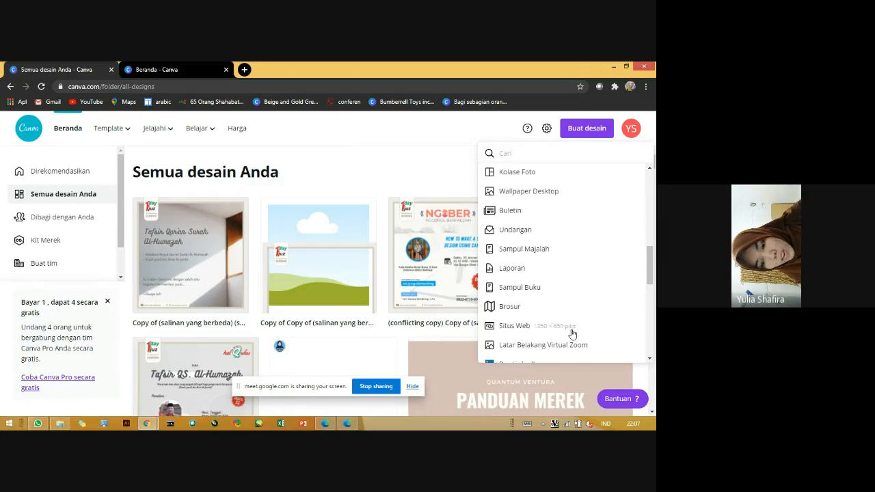
pyautogui.scroll(-5, 566, 295)
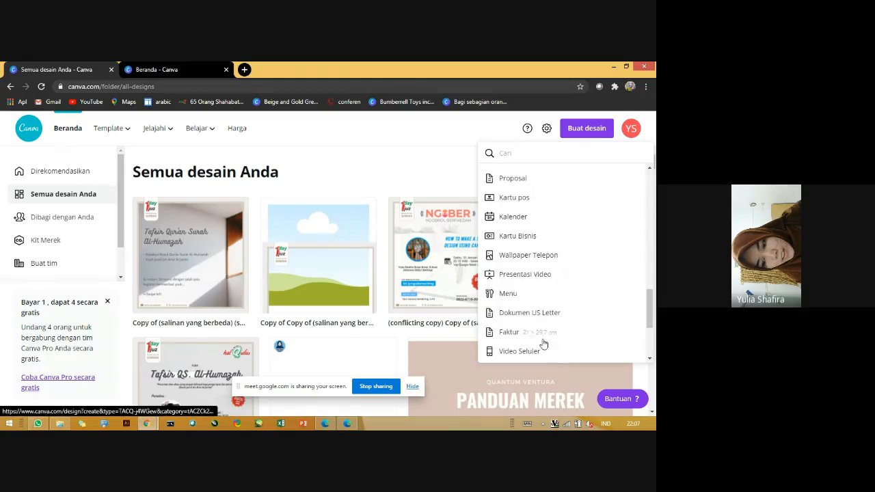
pyautogui.scroll(-3, 549, 285)
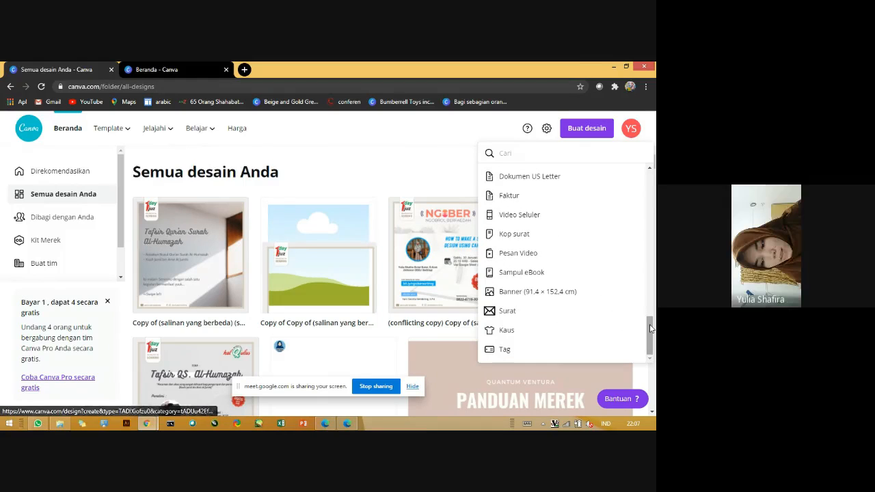
pyautogui.moveTo(648, 321); pyautogui.dragTo(526, 181)
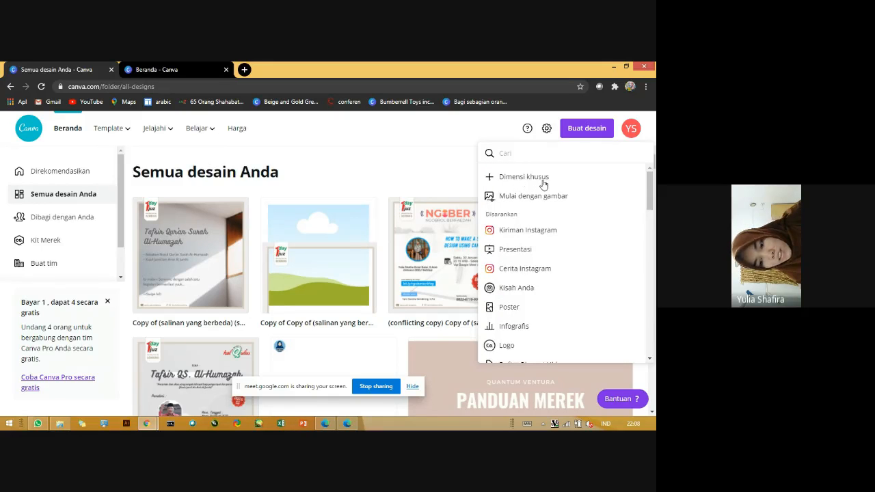
# Start a custom-size design with 10 as the width and change the unit from pixels to cm
pyautogui.click(525, 179)
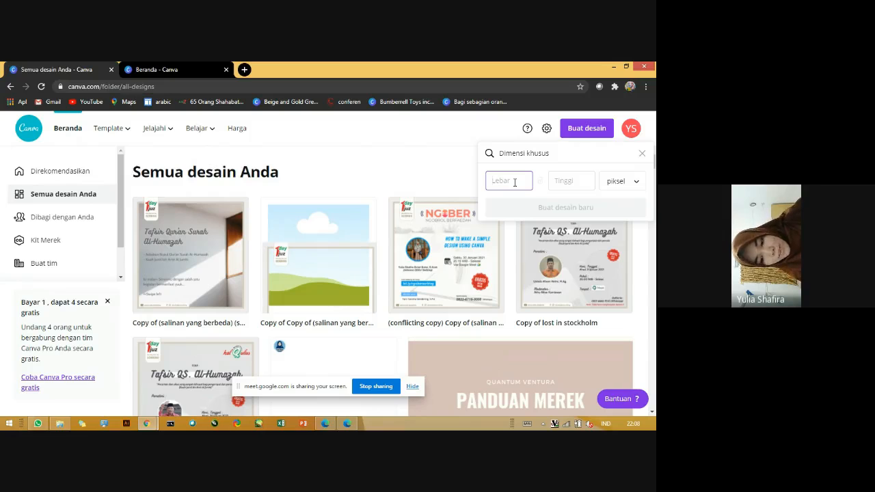
pyautogui.write('10')
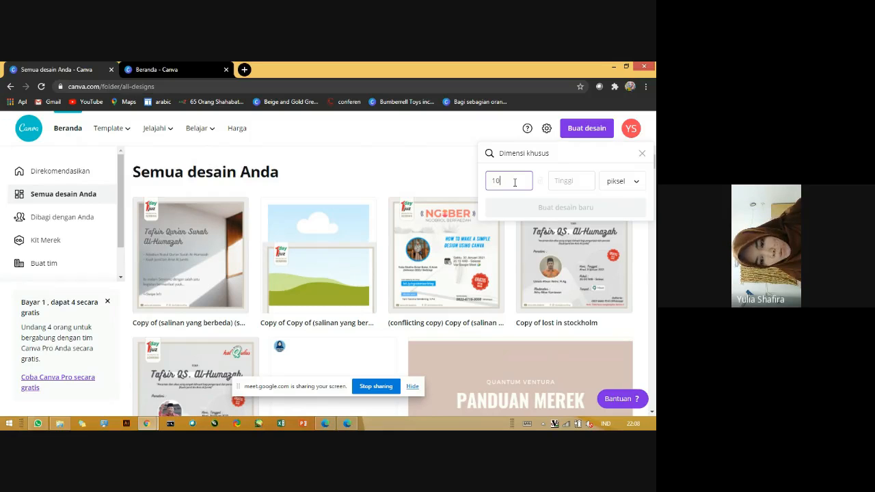
pyautogui.click(624, 181)
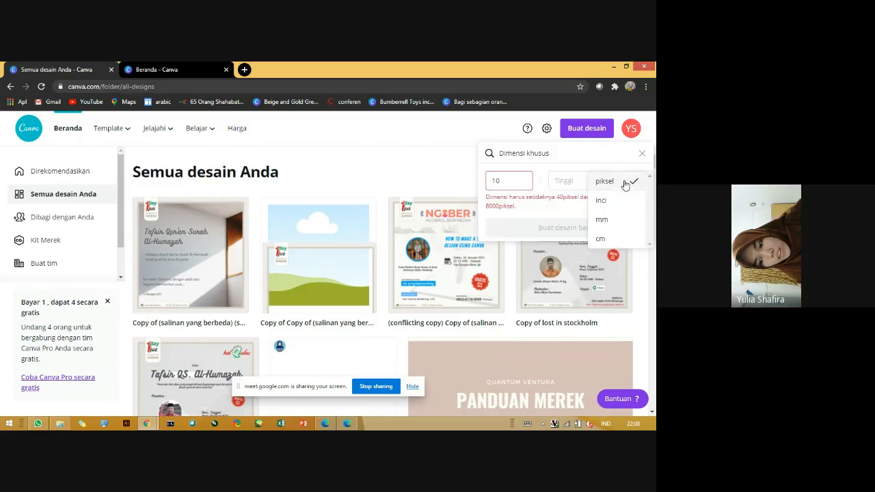
pyautogui.click(600, 240)
pyautogui.click(514, 183)
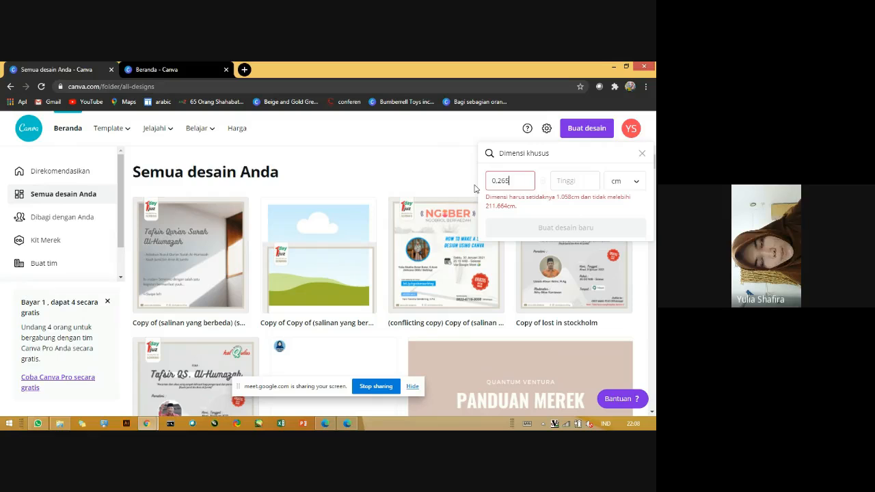
# Set the custom width and height to 10 cm each and create the new blank design
pyautogui.moveTo(516, 180); pyautogui.dragTo(493, 180)
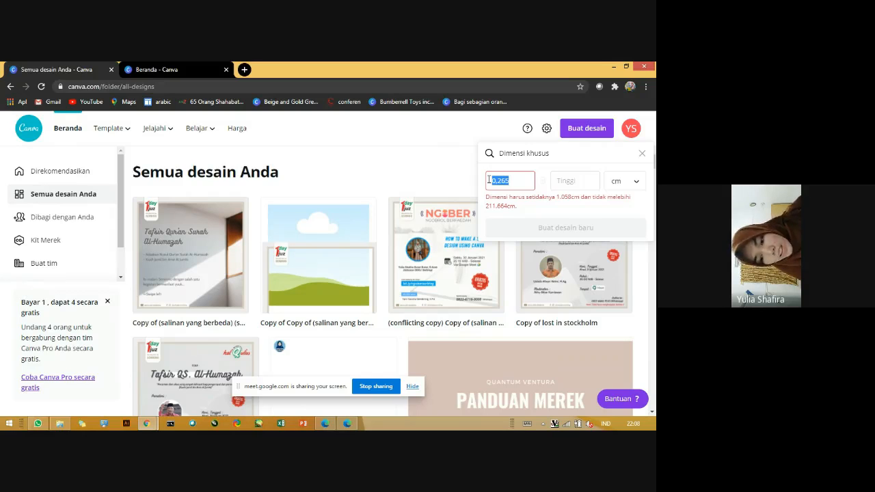
pyautogui.moveTo(515, 181); pyautogui.dragTo(488, 181)
pyautogui.write('10')
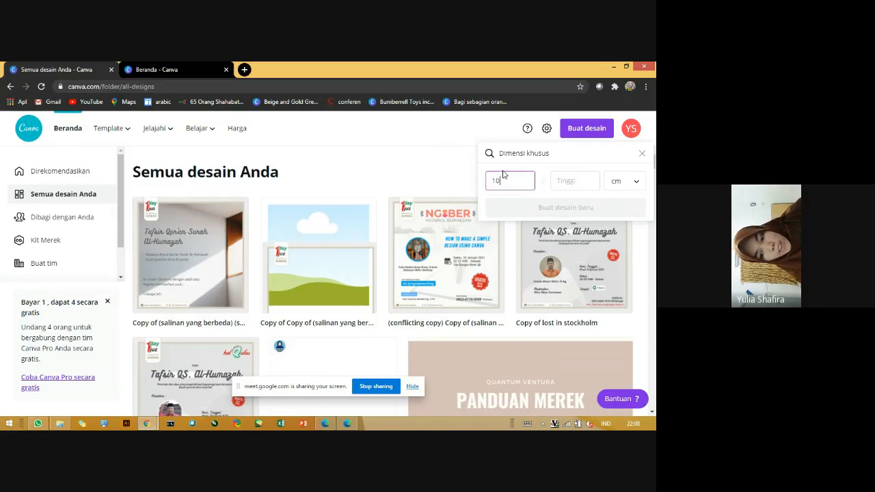
pyautogui.click(593, 183)
pyautogui.write('10')
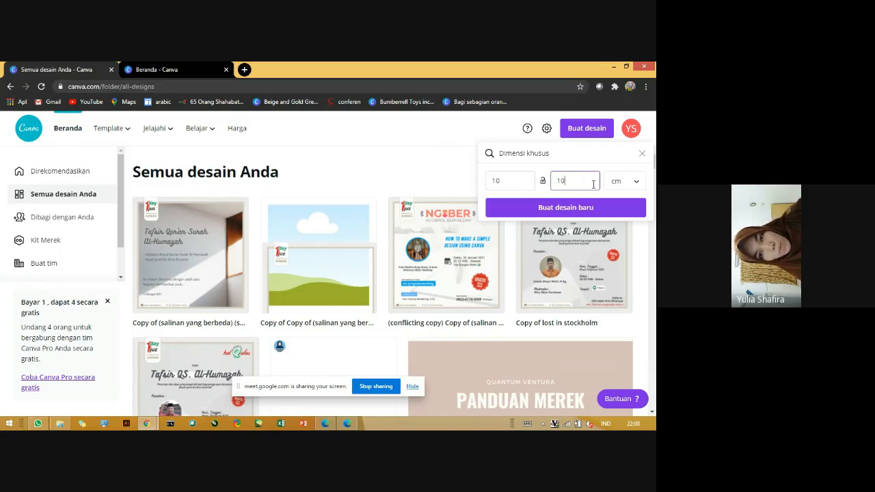
pyautogui.click(565, 209)
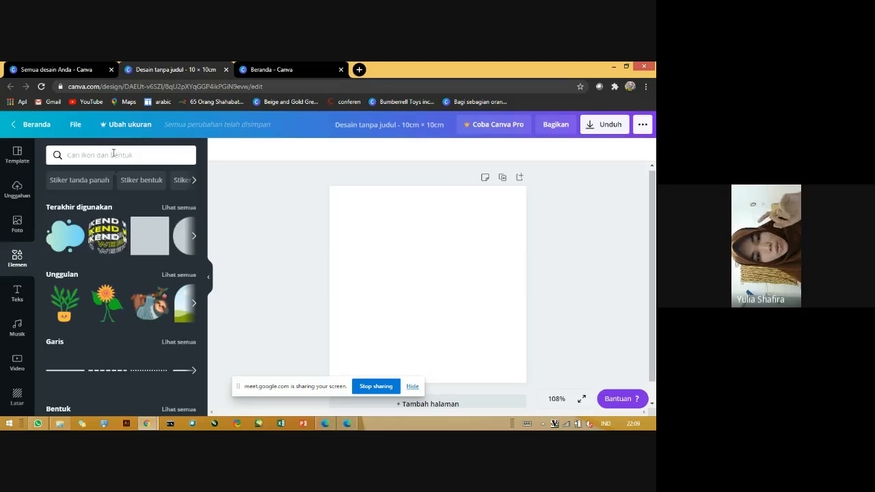
# Search the elements library for "logo" and look through the matching graphics
pyautogui.click(112, 154)
pyautogui.write('logo')
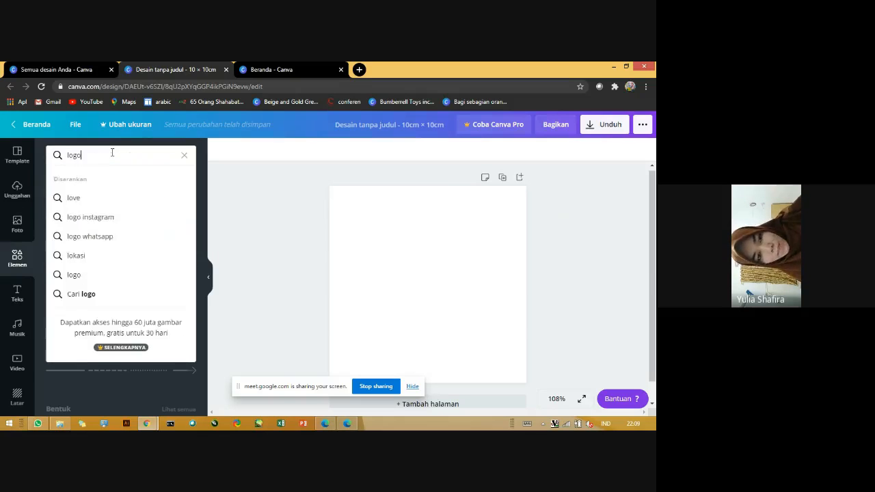
pyautogui.press('Return')
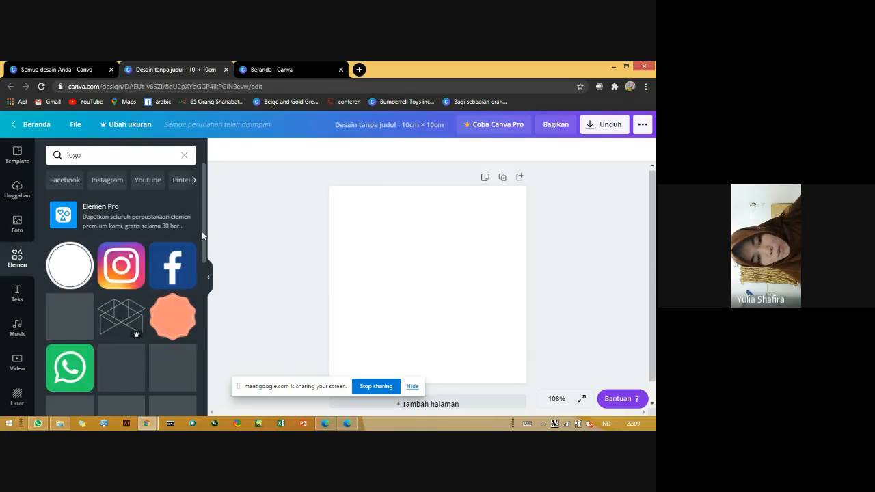
pyautogui.moveTo(202, 230); pyautogui.dragTo(205, 322)
# Search the elements library for "flat banana" instead
pyautogui.click(90, 154)
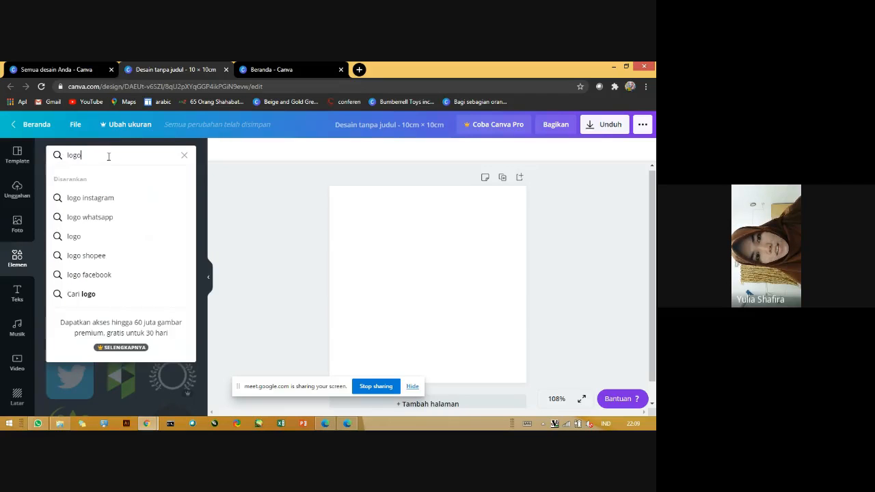
pyautogui.moveTo(108, 157); pyautogui.dragTo(63, 155)
pyautogui.write('flat banana')
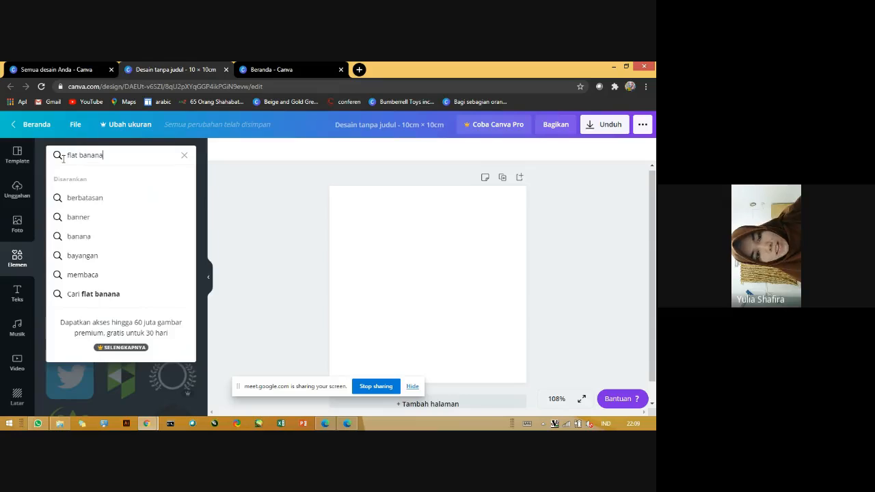
pyautogui.press('Return')
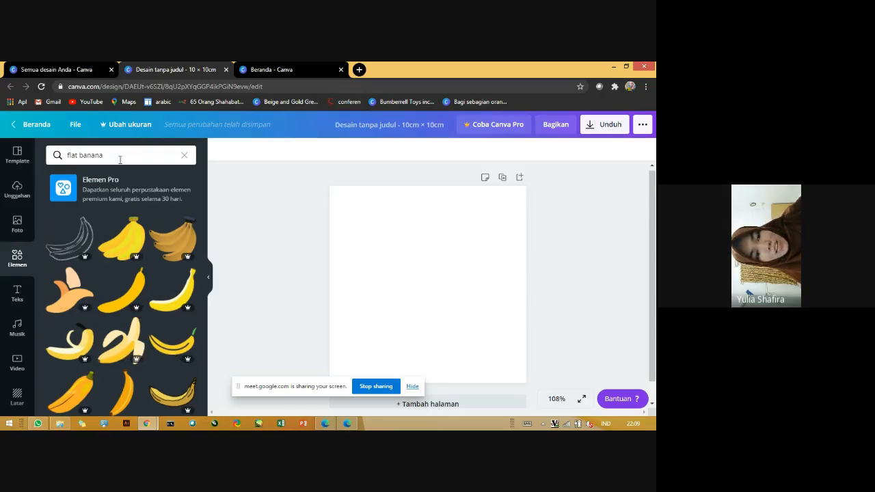
# Search the elements for "flat shoe", look through the matching illustrations, and clear the search
pyautogui.moveTo(104, 155); pyautogui.dragTo(76, 156)
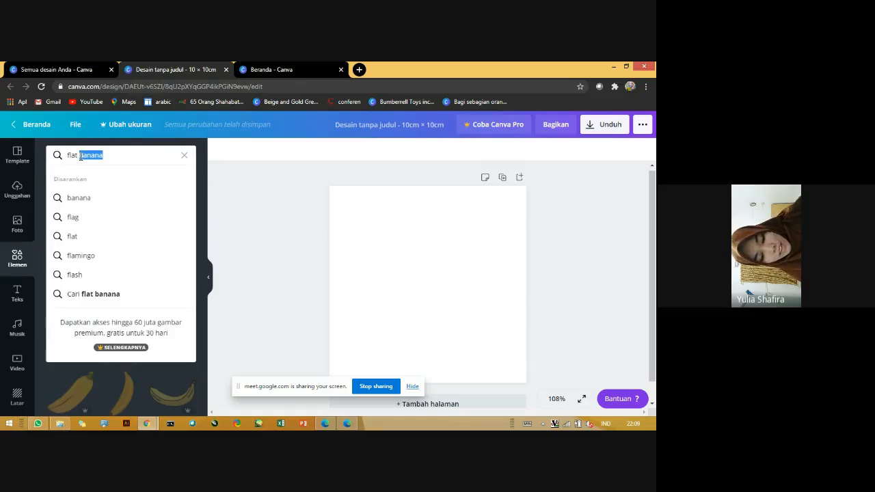
pyautogui.write('sho')
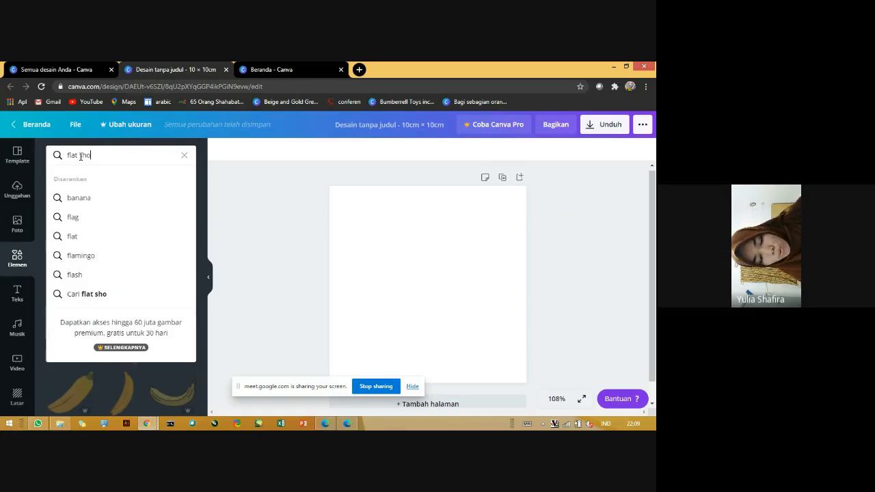
pyautogui.write('e')
pyautogui.press('Return')
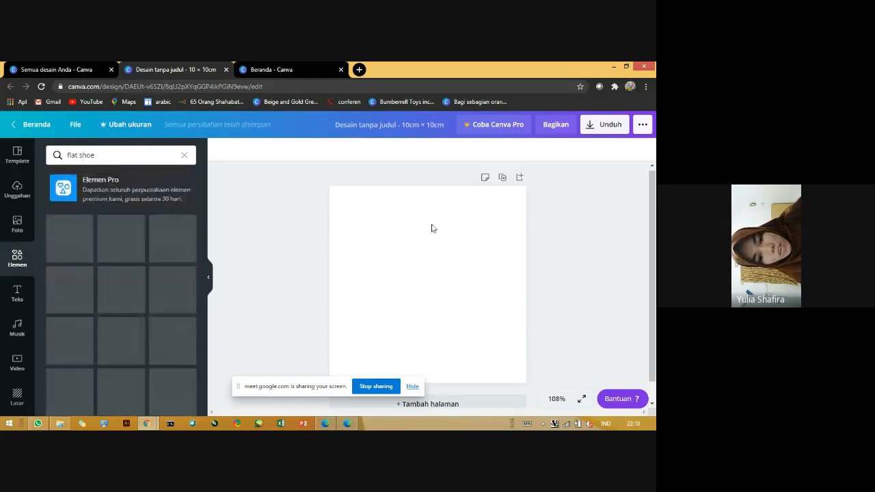
pyautogui.moveTo(168, 337)
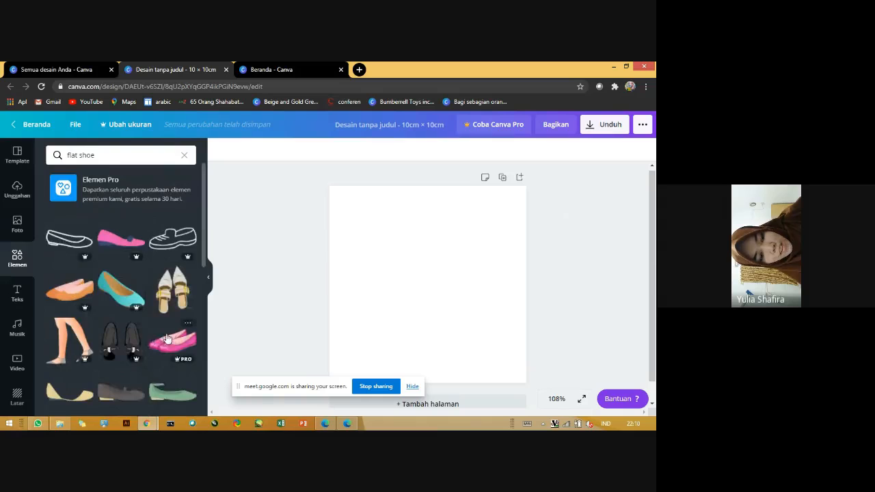
pyautogui.scroll(-3, 167, 337)
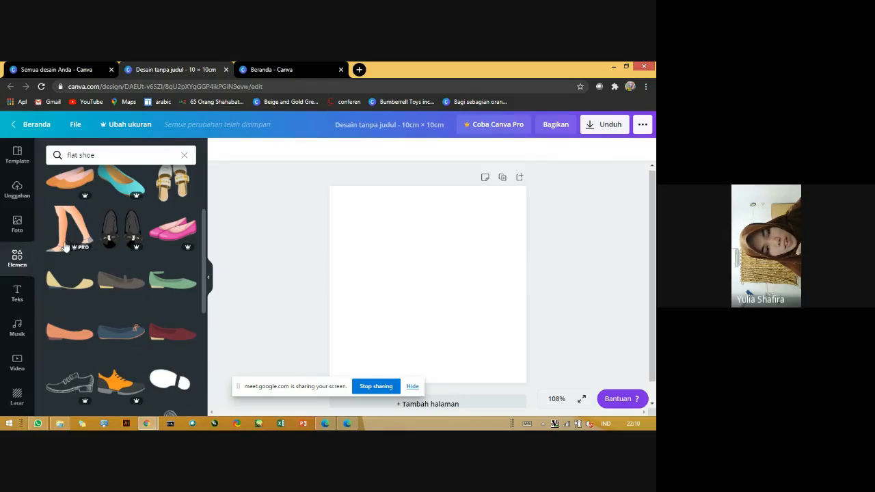
pyautogui.click(186, 156)
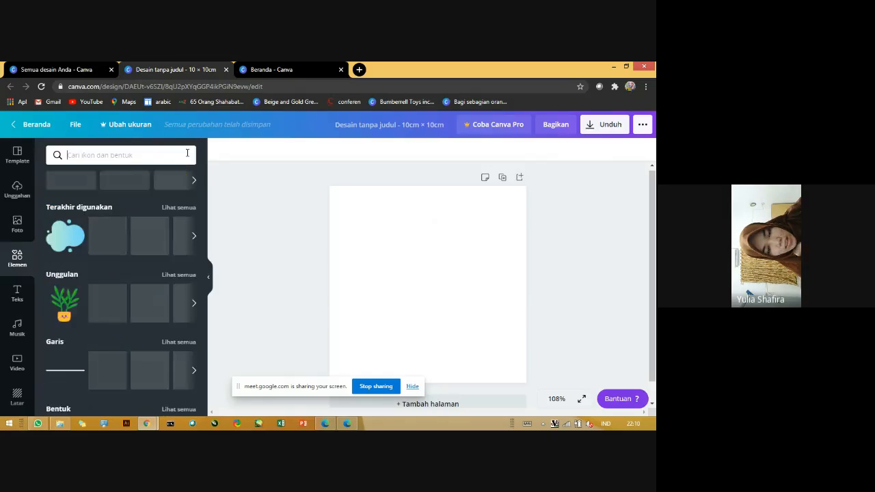
# Look over the element categories, view the Stiker tanda panah collection, and return to the elements overview
pyautogui.scroll(-3, 164, 241)
pyautogui.scroll(3, 164, 241)
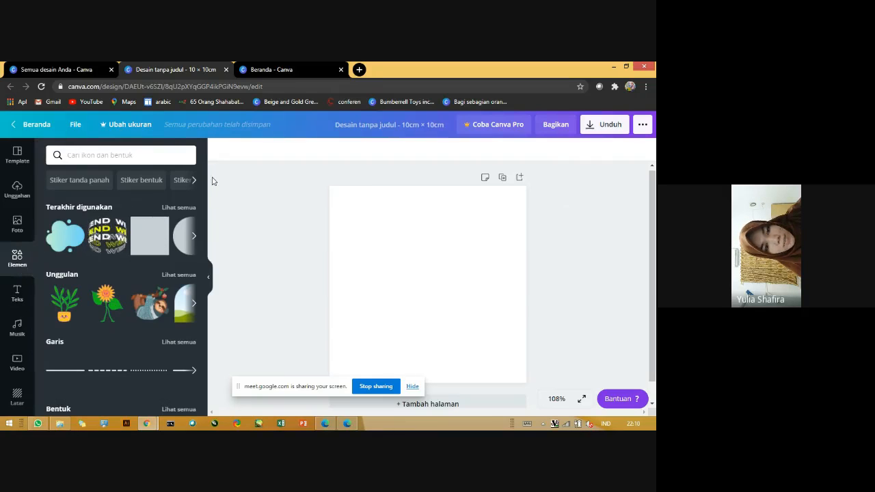
pyautogui.click(101, 179)
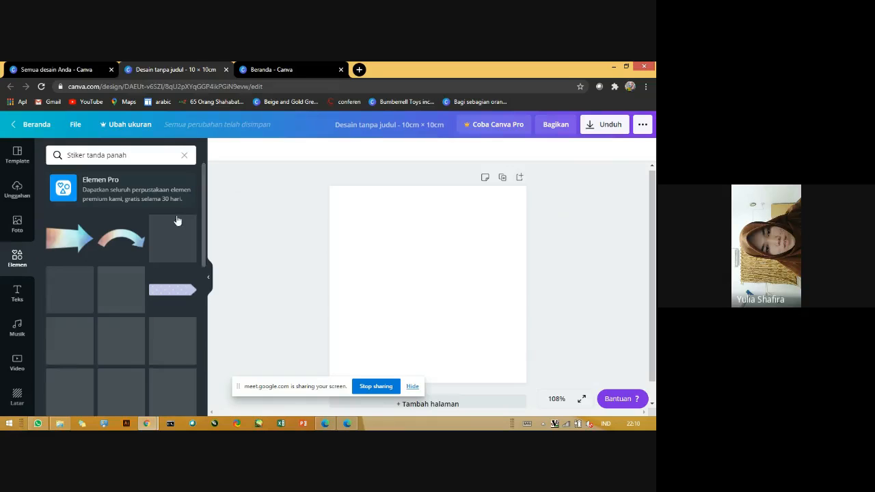
pyautogui.click(183, 156)
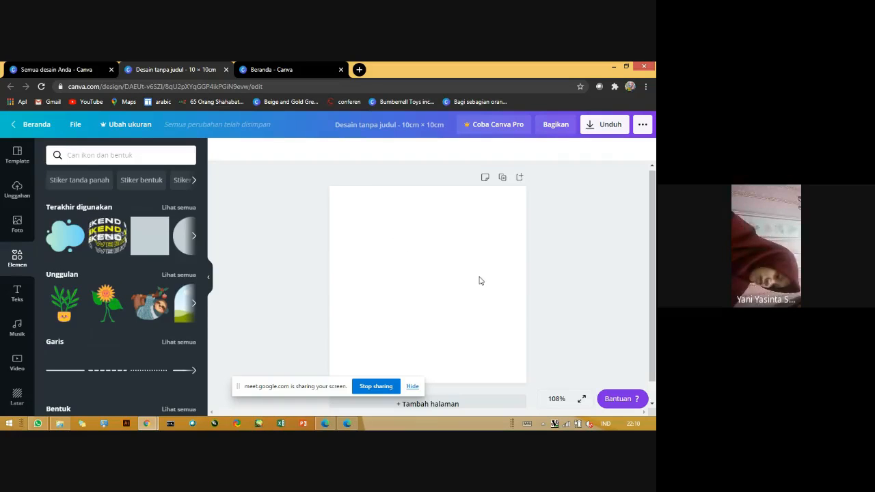
# Browse the Terakhir digunakan row of elements and view its complete collection
pyautogui.click(194, 237)
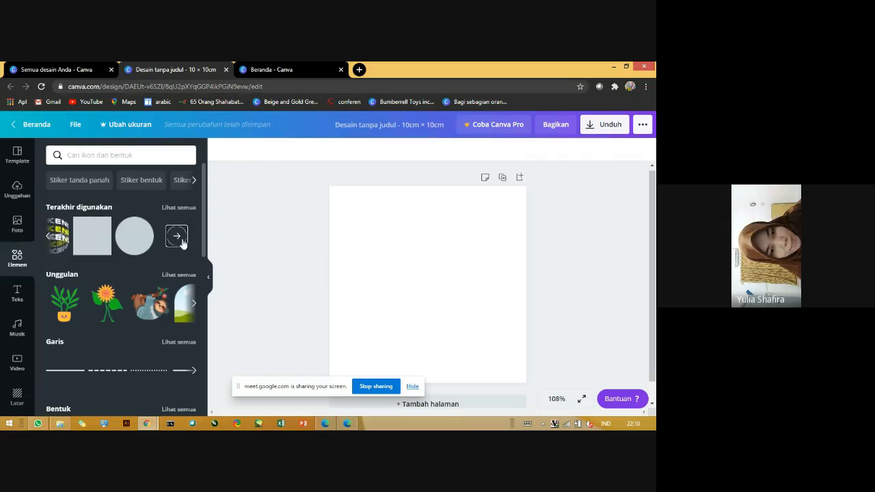
pyautogui.click(183, 207)
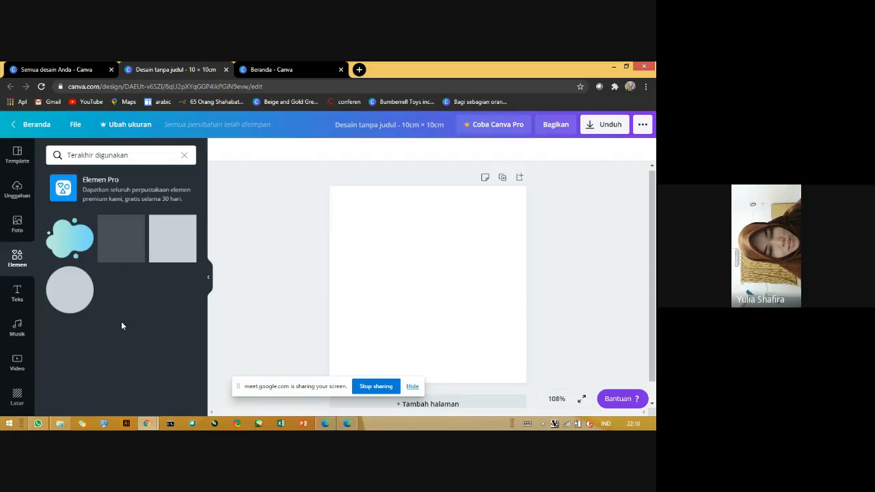
pyautogui.click(183, 157)
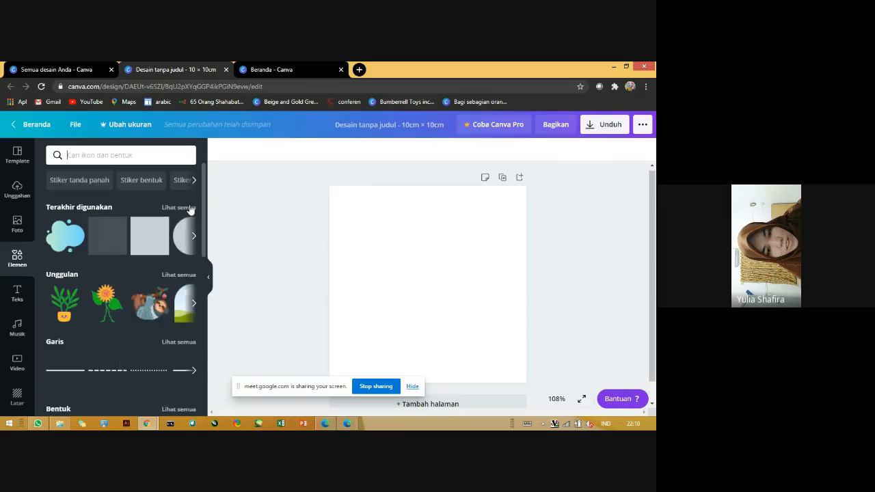
pyautogui.click(189, 208)
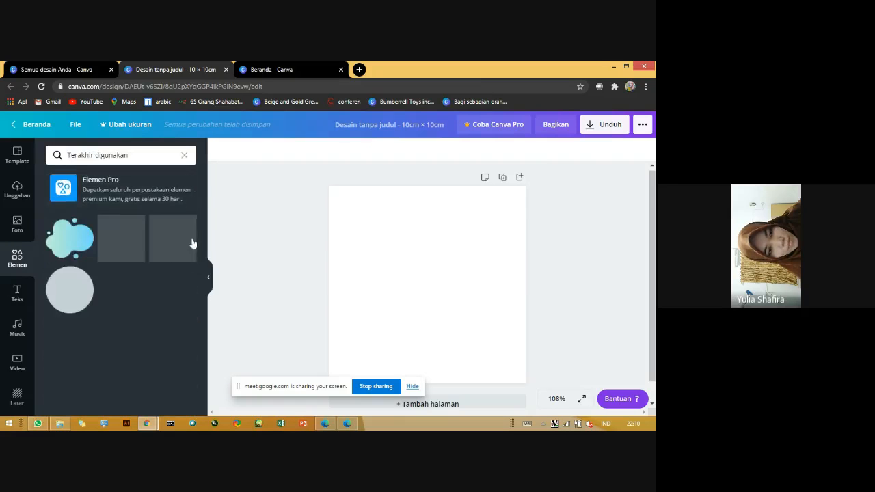
# Switch to the Stiker bentuk element collection and place its grey starburst shape near the centre of the page
pyautogui.click(184, 156)
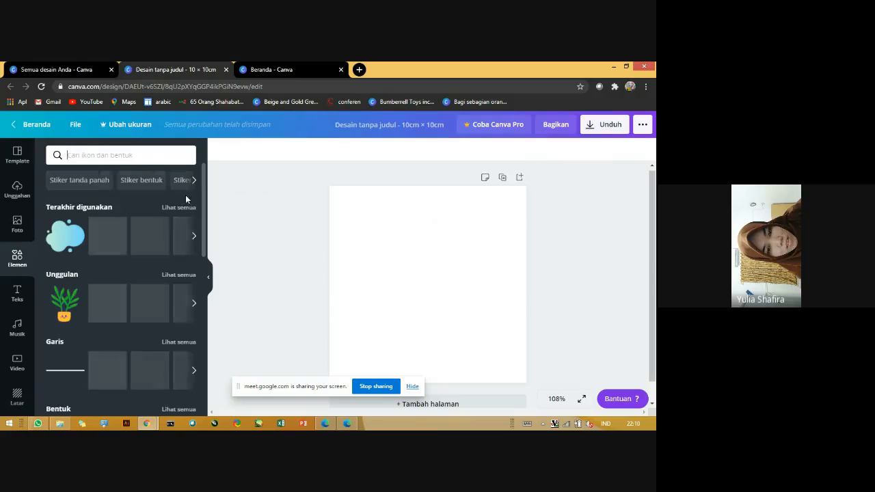
pyautogui.click(147, 180)
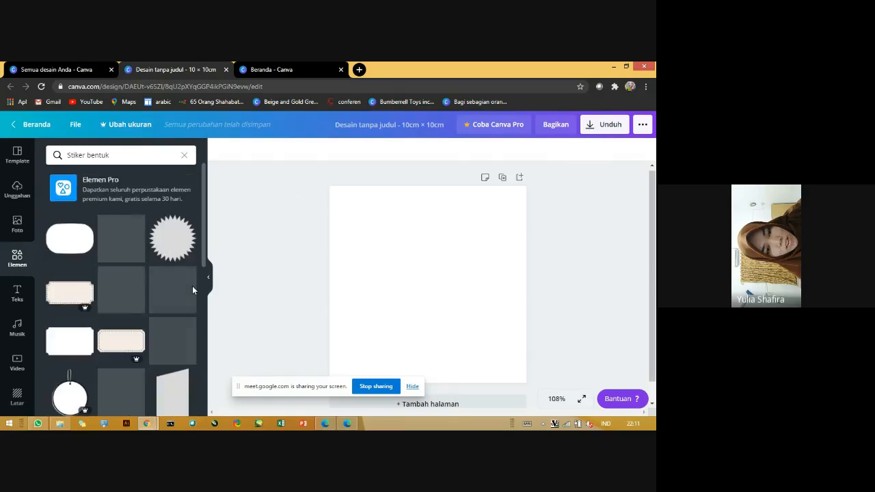
pyautogui.scroll(-2, 127, 270)
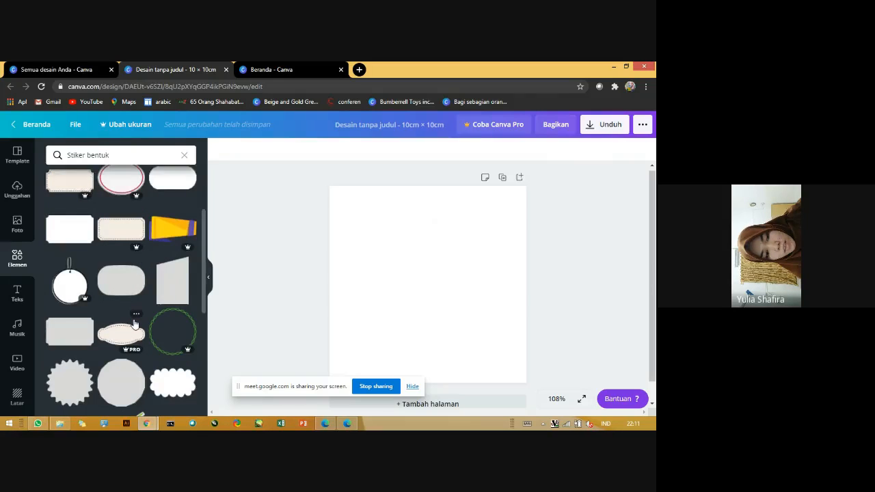
pyautogui.scroll(-2, 135, 323)
pyautogui.scroll(-2, 145, 326)
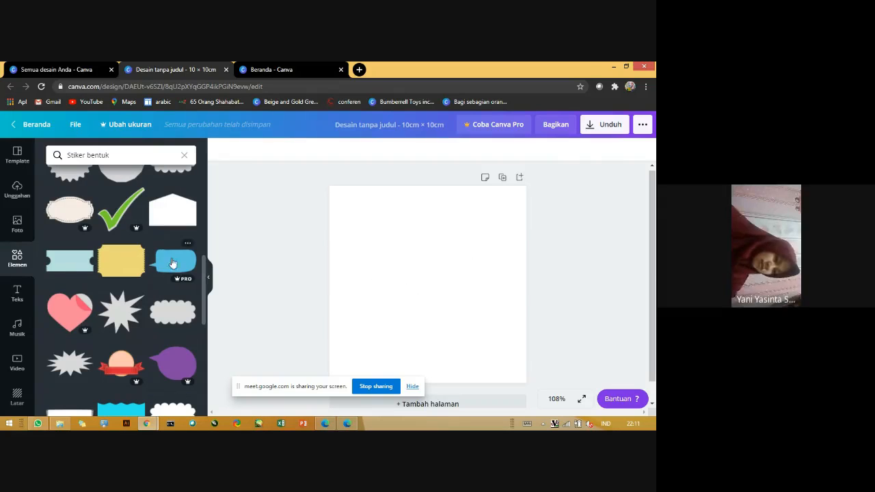
pyautogui.moveTo(136, 309); pyautogui.dragTo(426, 277)
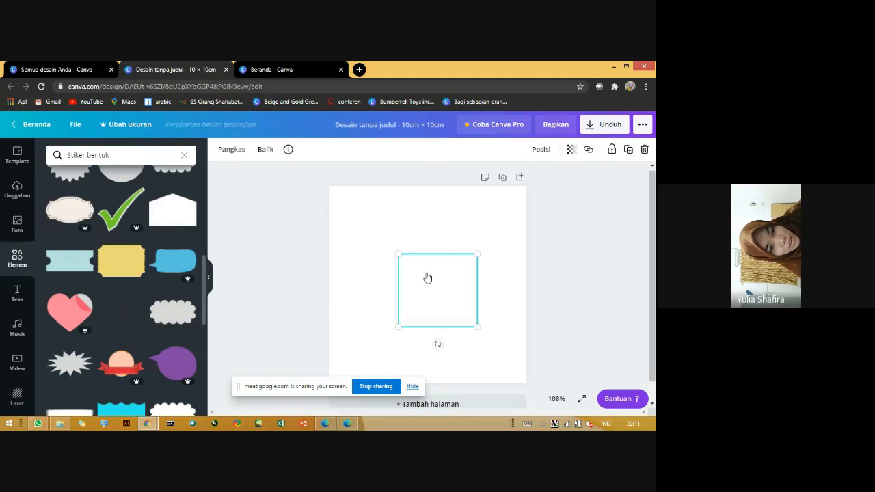
# Add the white scalloped label from the Stiker bentuk collection above the starburst
pyautogui.scroll(-1, 113, 321)
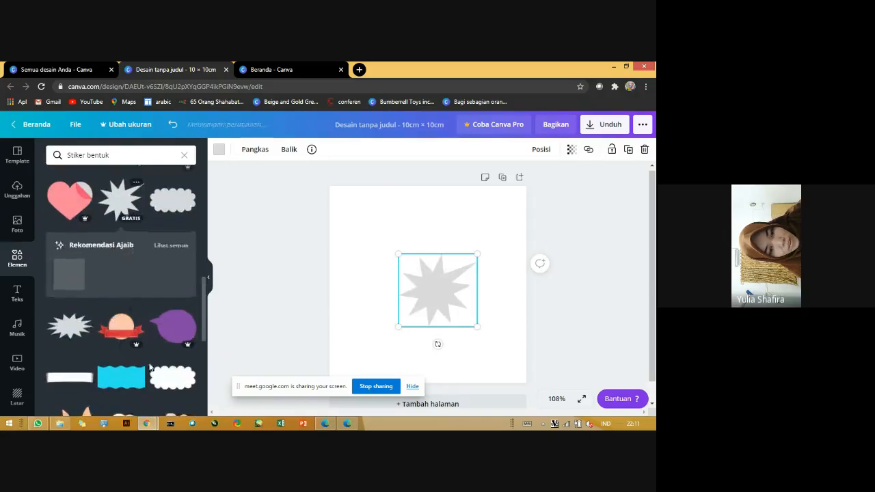
pyautogui.scroll(-2, 109, 371)
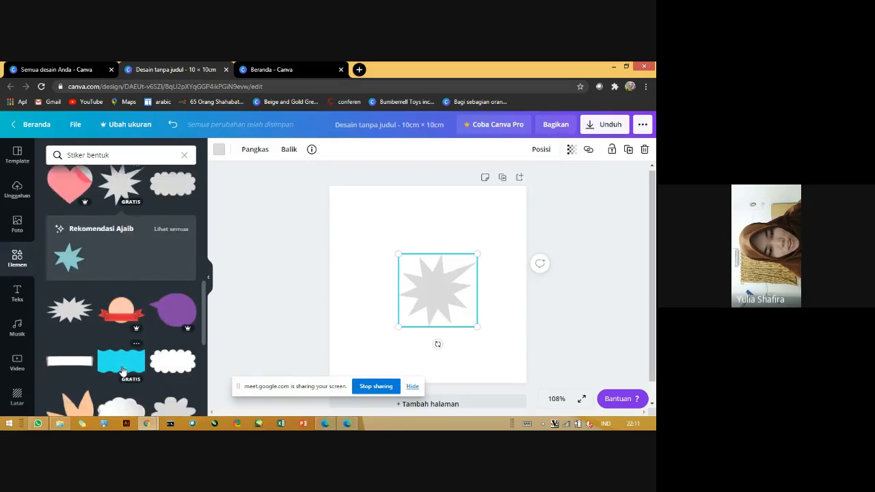
pyautogui.moveTo(188, 266); pyautogui.dragTo(432, 236)
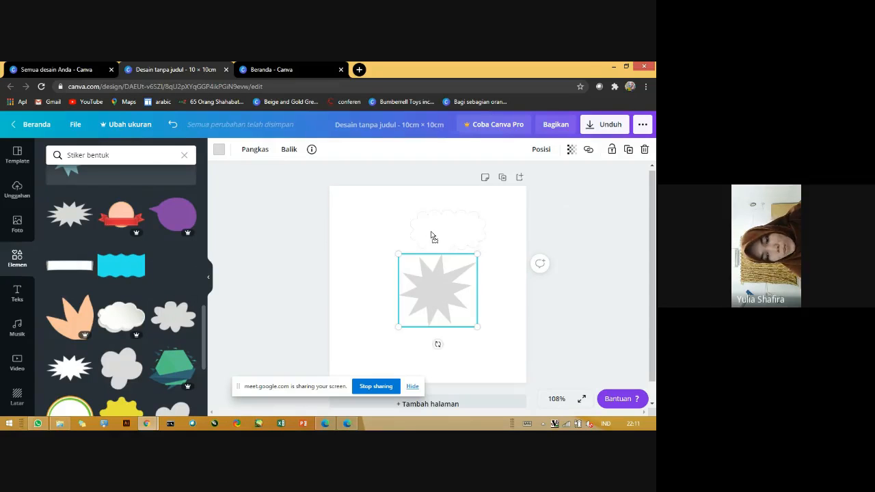
pyautogui.click(430, 237)
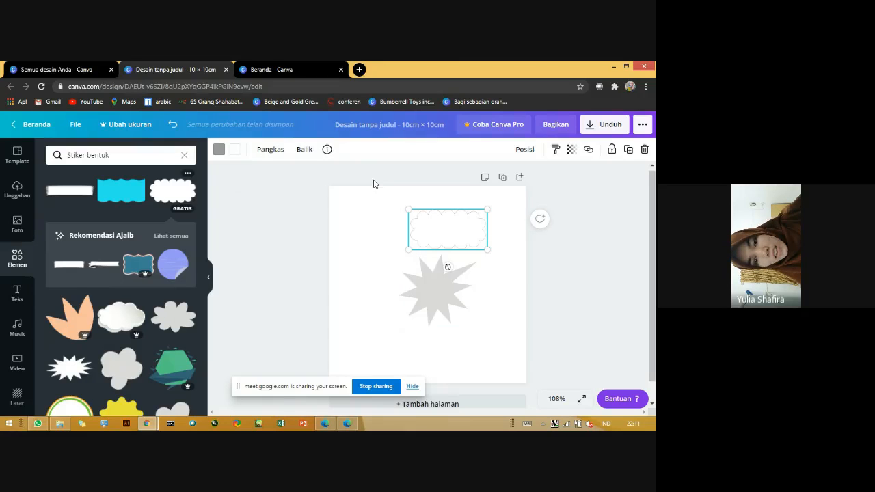
# Open flaticon.com in a new browser tab and look over the icon packs under Flaticon's Choice
pyautogui.click(360, 70)
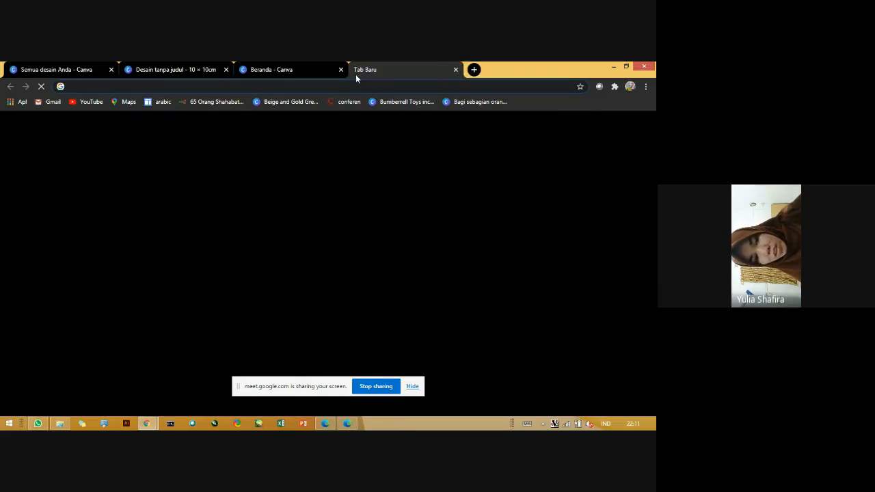
pyautogui.write('google.com')
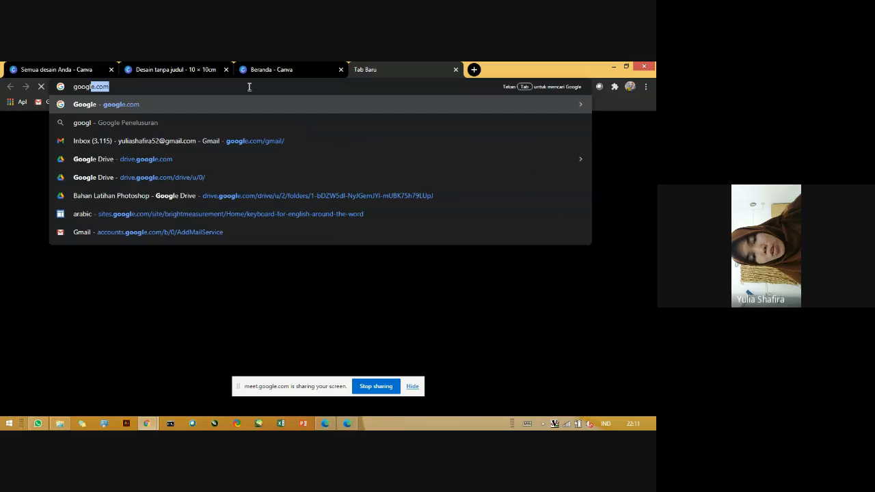
pyautogui.moveTo(249, 87); pyautogui.dragTo(32, 95)
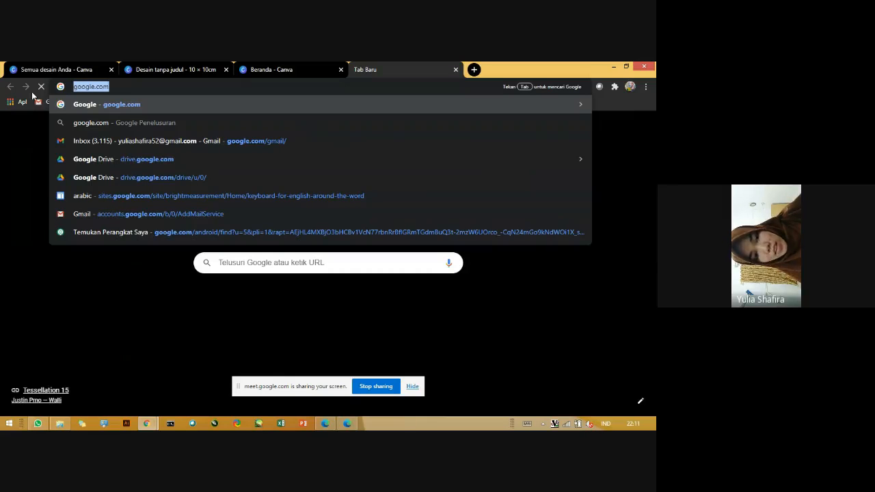
pyautogui.write('fal')
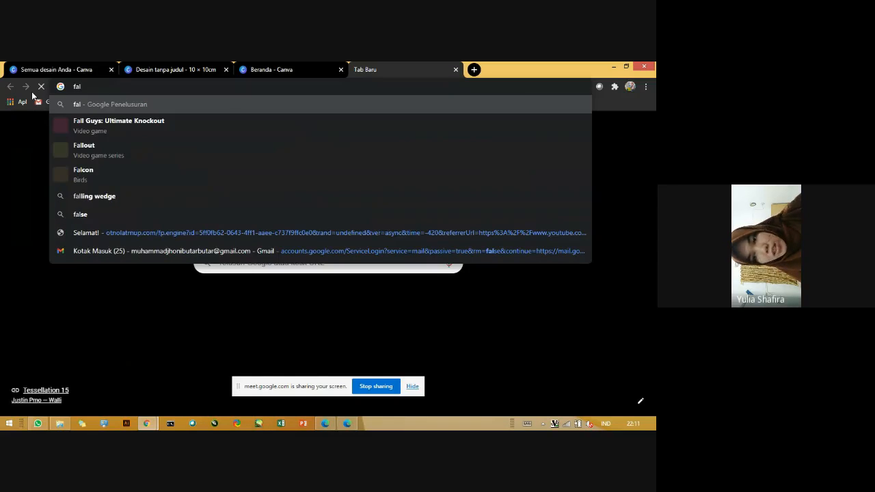
pyautogui.press('BackSpace')
pyautogui.press('BackSpace')
pyautogui.press('BackSpace')
pyautogui.write('flaticon.com')
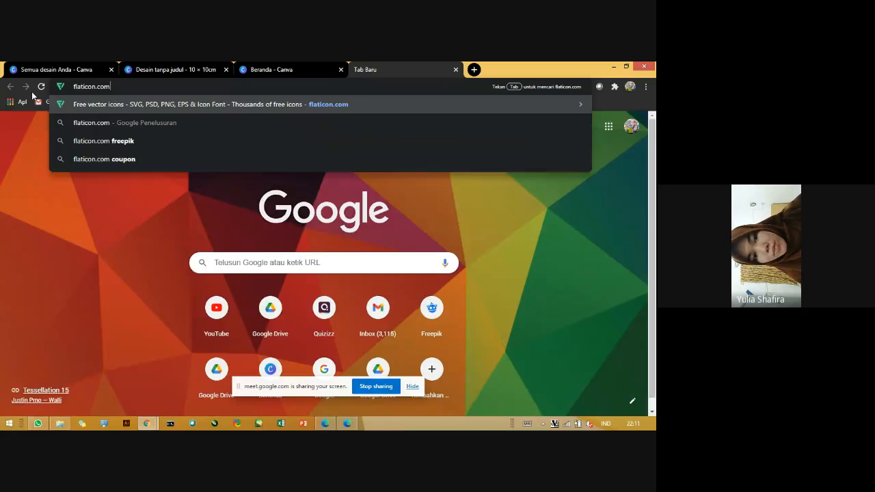
pyautogui.moveTo(112, 87)
pyautogui.mouseDown()
pyautogui.moveTo(68, 89)
pyautogui.moveTo(128, 89)
pyautogui.mouseUp()
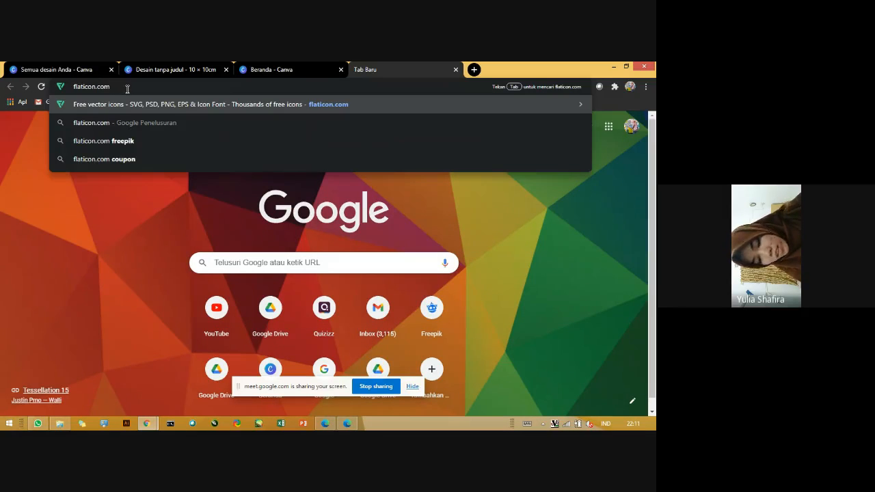
pyautogui.press('Return')
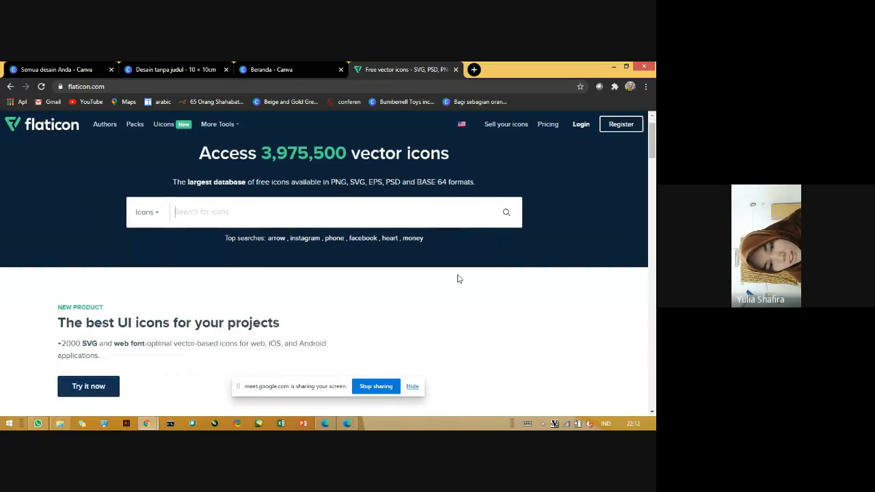
pyautogui.scroll(-3, 458, 278)
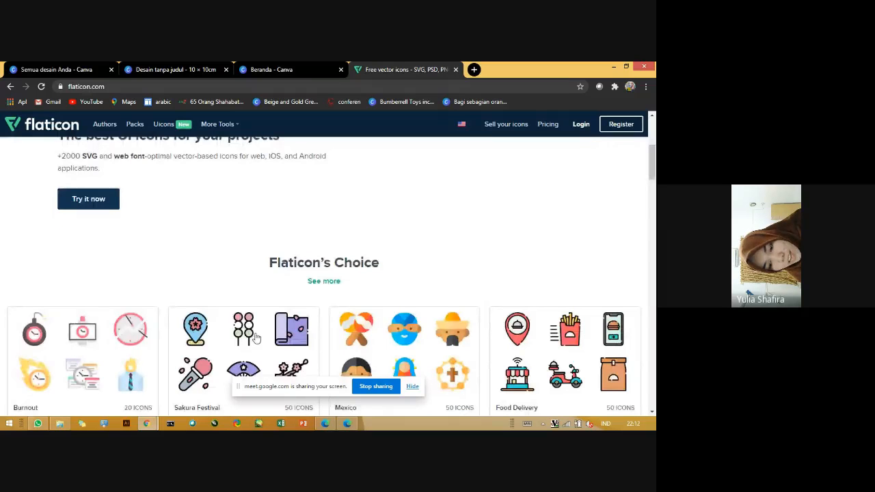
pyautogui.scroll(-3, 342, 293)
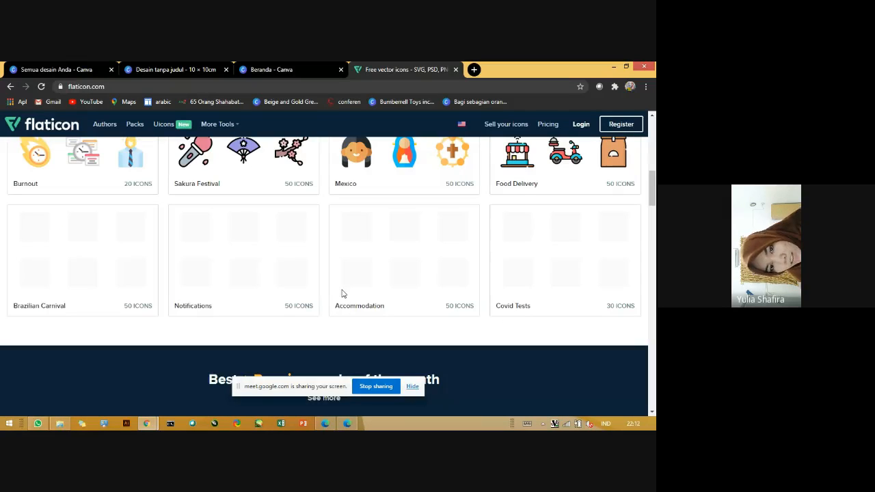
# Return to the 10 × 10 cm Canva design and delete the starburst and the scalloped label from the page
pyautogui.hotkey('ctrl', 'shift', 'Tab')
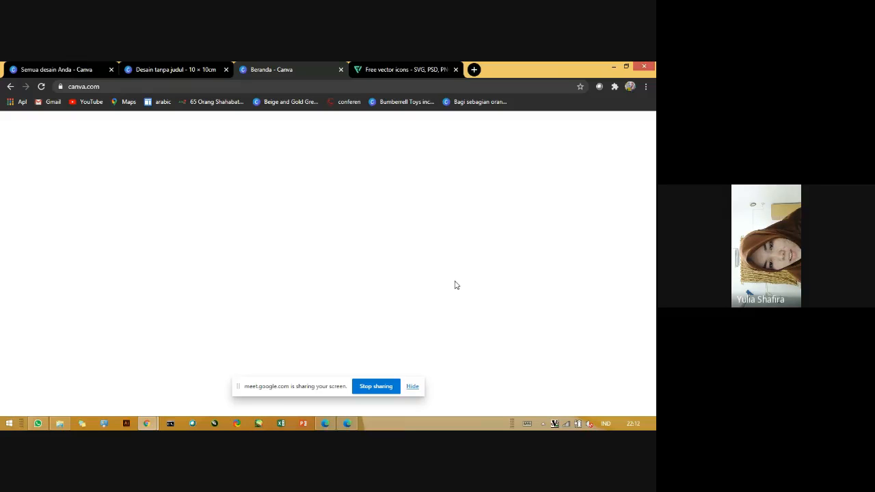
pyautogui.click(185, 64)
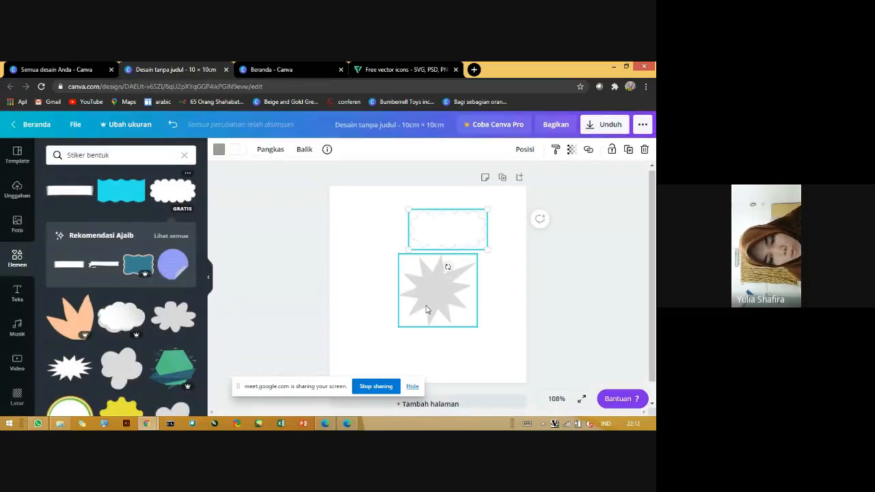
pyautogui.press('Delete')
pyautogui.click(445, 234)
pyautogui.press('Delete')
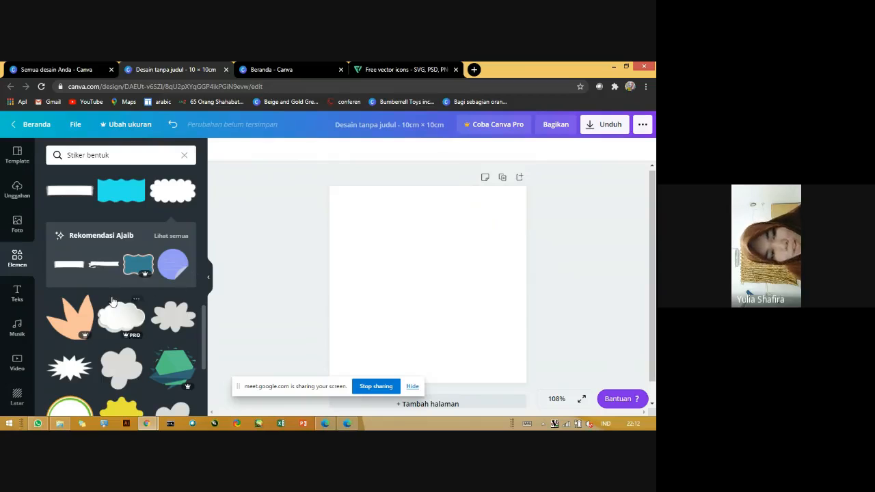
pyautogui.scroll(5, 112, 288)
pyautogui.scroll(2, 112, 286)
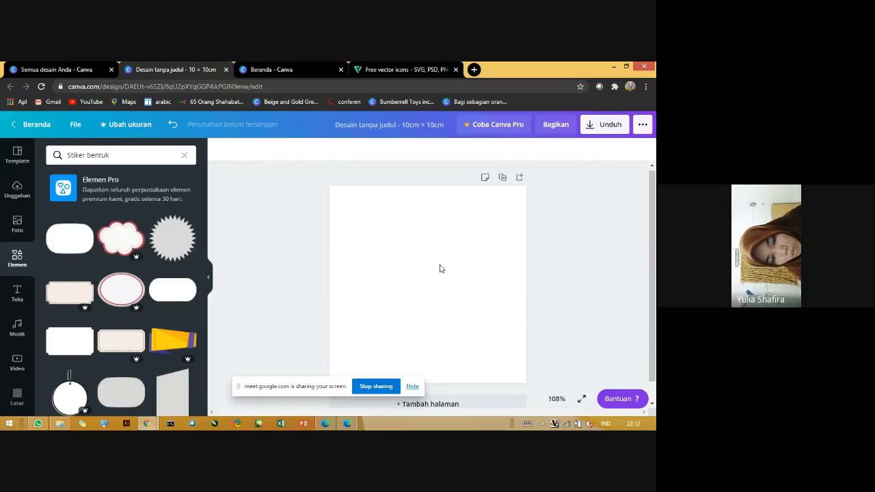
pyautogui.press('super+c')
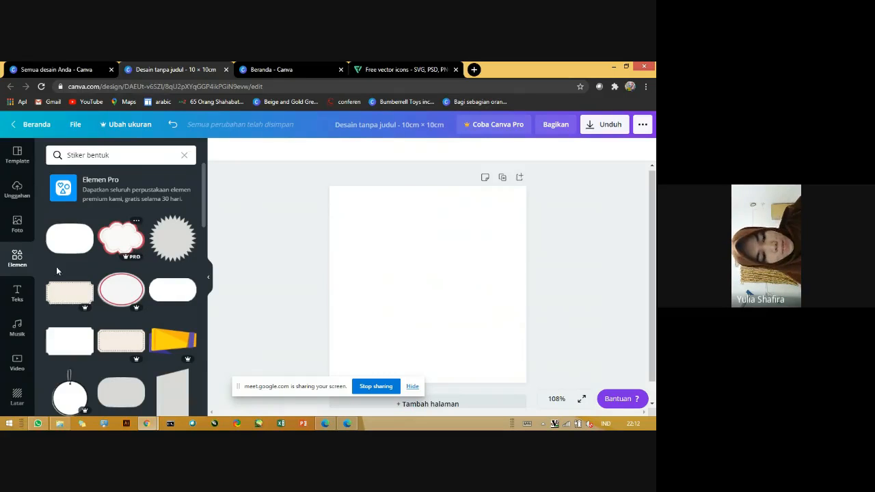
pyautogui.scroll(-10, 171, 328)
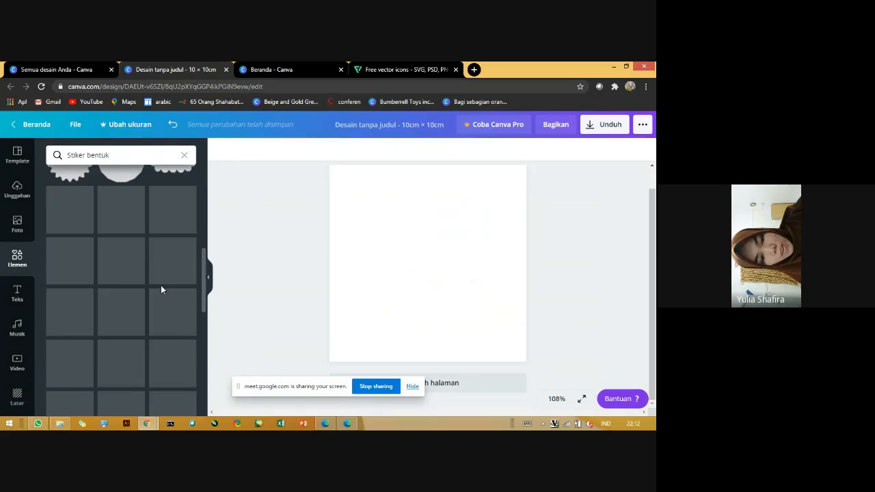
pyautogui.scroll(10, 160, 290)
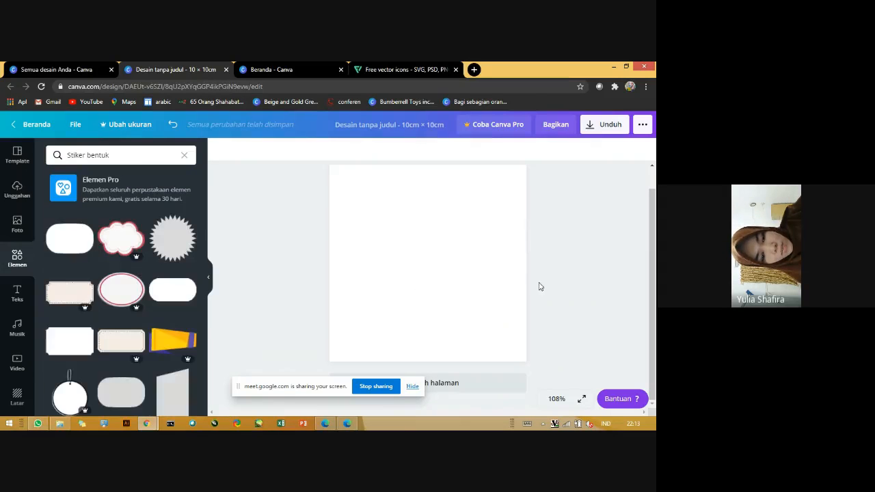
# Compare the icon packs on the Flaticon home page with the Stiker bentuk shapes, ending back in the 10 × 10 cm Canva design
pyautogui.click(418, 69)
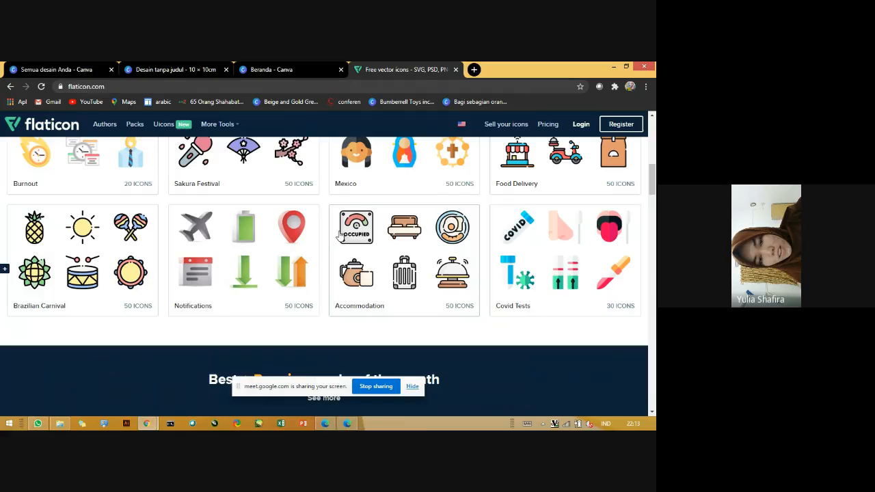
pyautogui.click(274, 70)
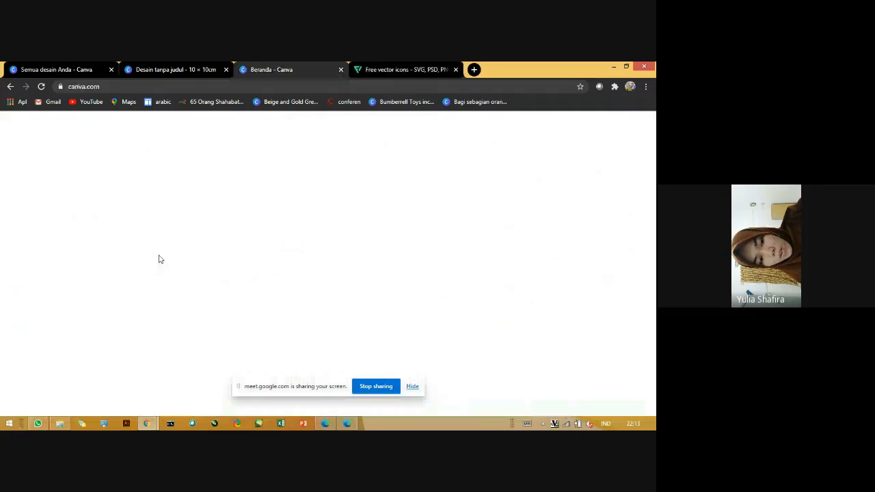
pyautogui.click(203, 67)
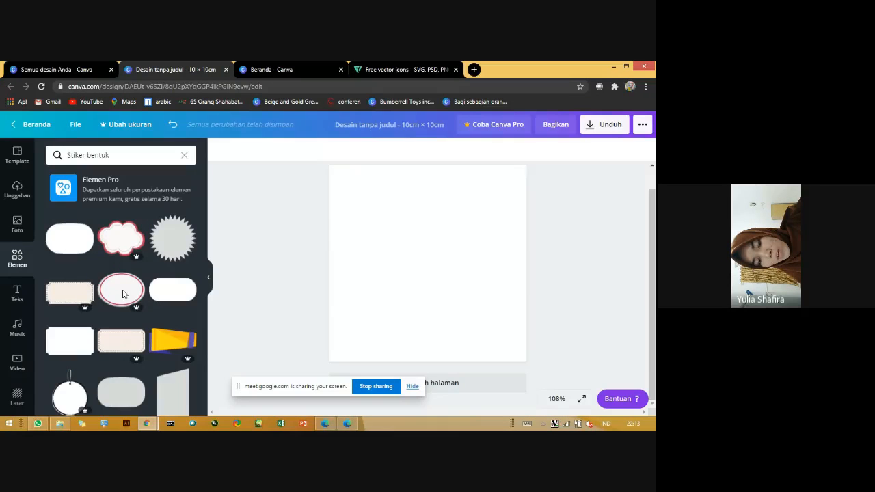
pyautogui.hotkey('ctrl', '4')
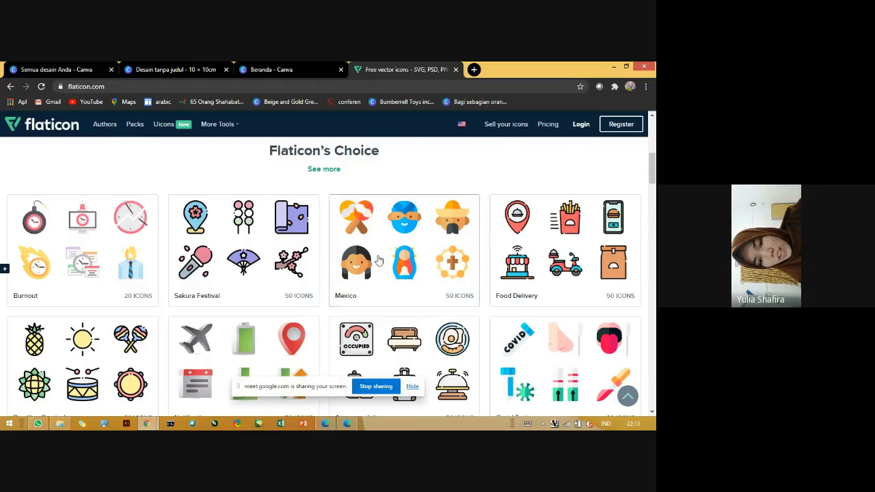
pyautogui.scroll(10, 380, 260)
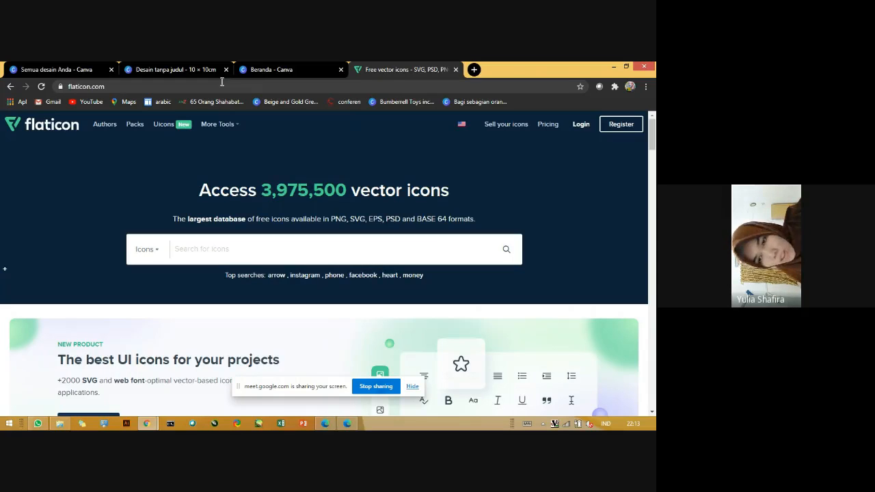
pyautogui.click(189, 69)
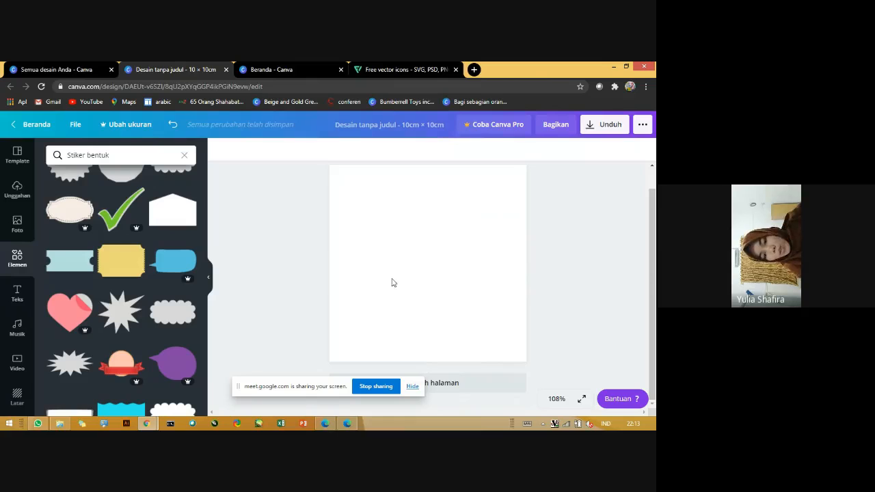
pyautogui.scroll(5, 156, 180)
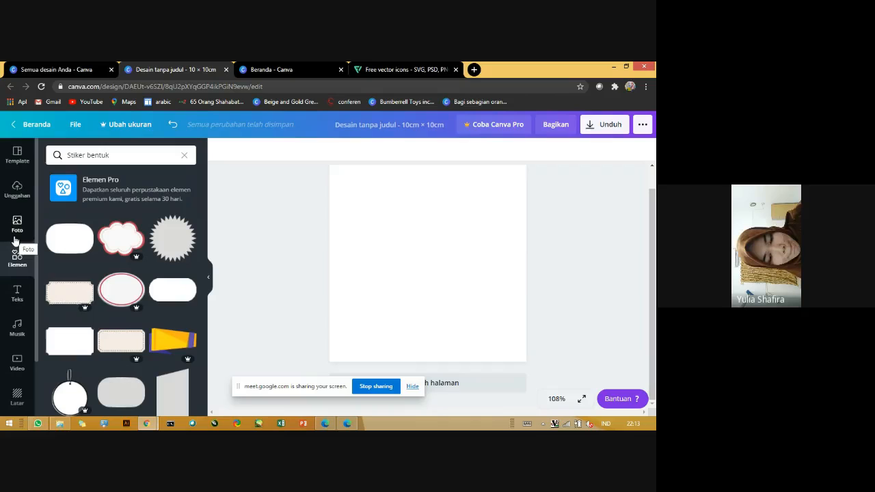
# Search the computer for "core" and launch CorelDRAW 2019 (64-Bit)
pyautogui.moveTo(654, 63)
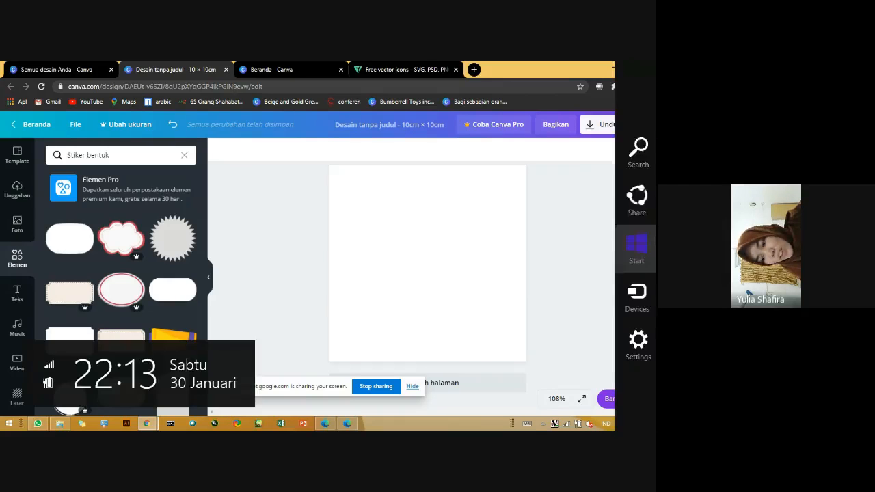
pyautogui.click(642, 165)
pyautogui.write('core')
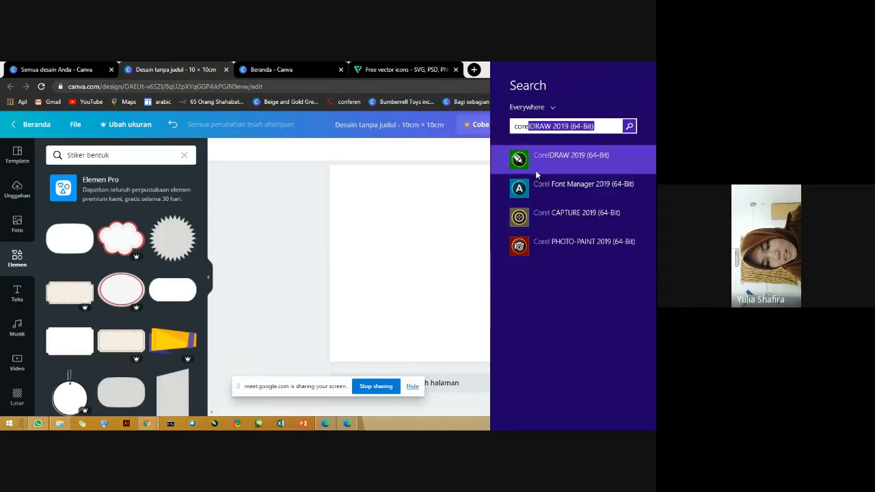
pyautogui.click(542, 161)
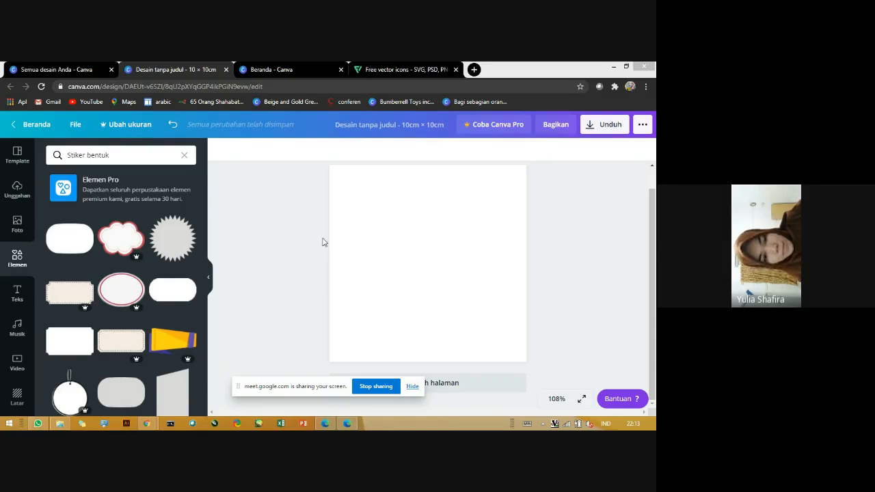
# Show Canva's photo library, search the computer for "photo" and launch Adobe Photoshop CC 2017
pyautogui.click(19, 230)
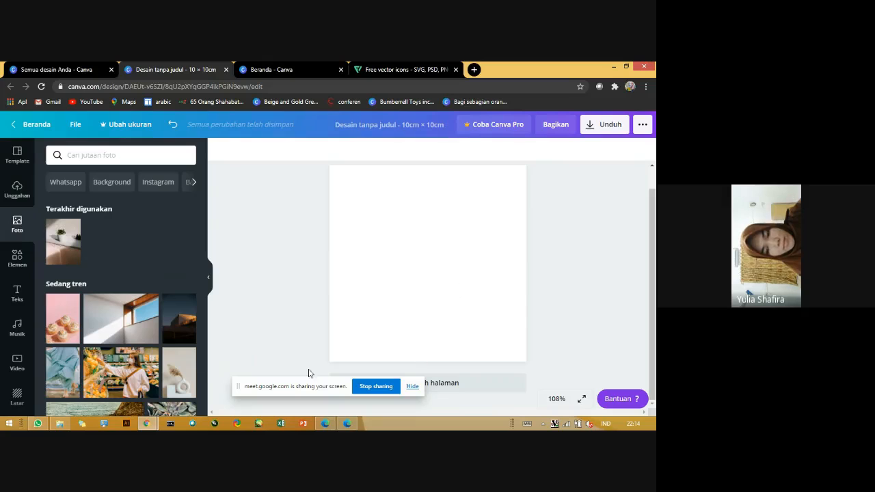
pyautogui.press('super+c')
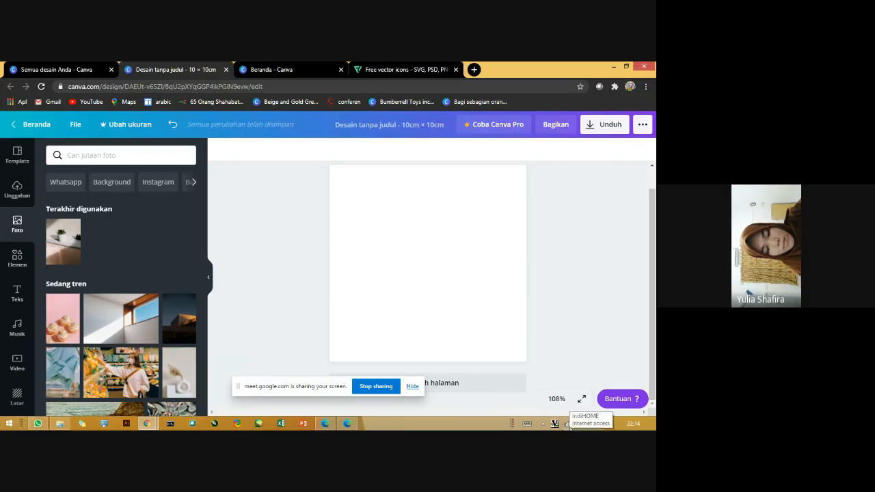
pyautogui.moveTo(654, 163)
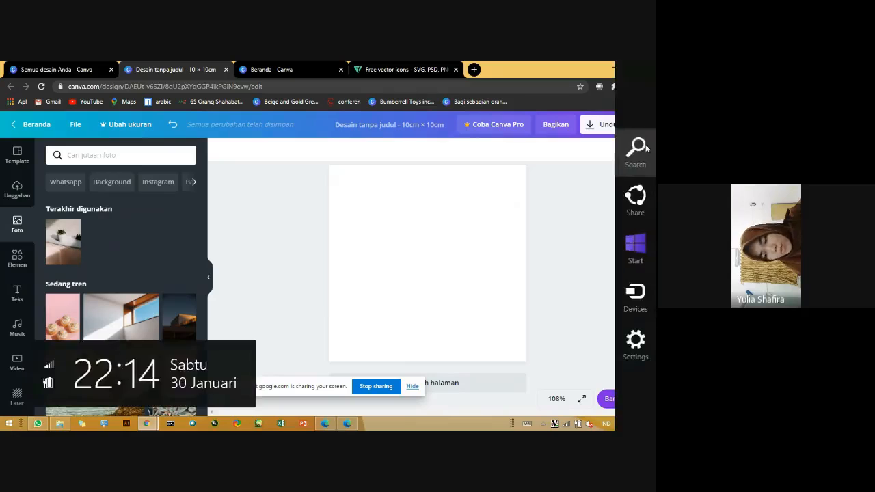
pyautogui.click(646, 145)
pyautogui.write('photoshop CC 2017')
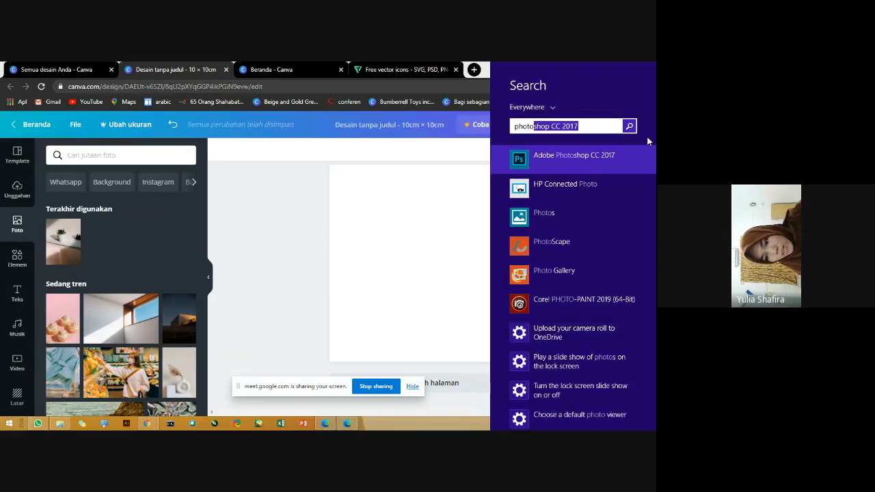
pyautogui.press('Return')
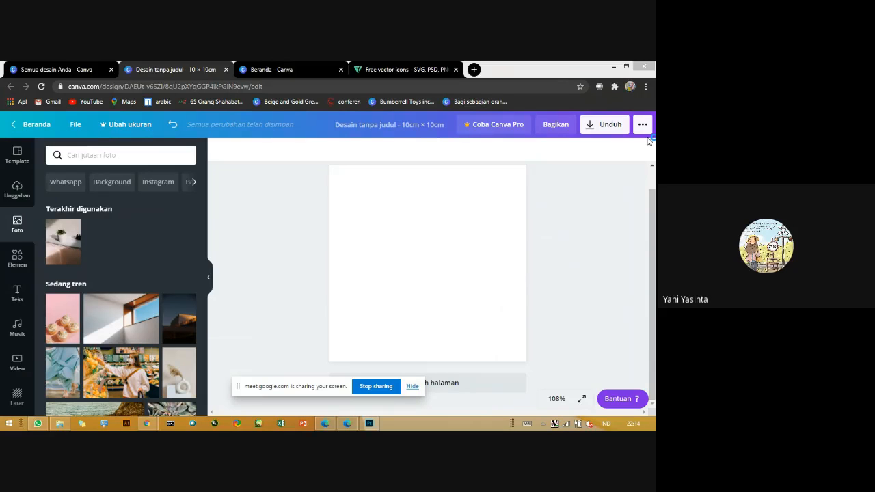
# Switch to the Photoshop CC 2017 window and dismiss the message about a Generator problem
pyautogui.rightClick(649, 141)
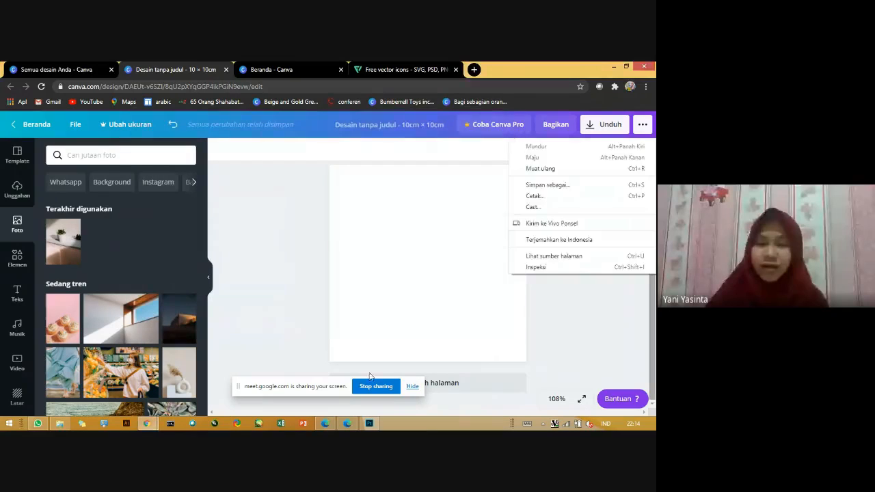
pyautogui.click(372, 425)
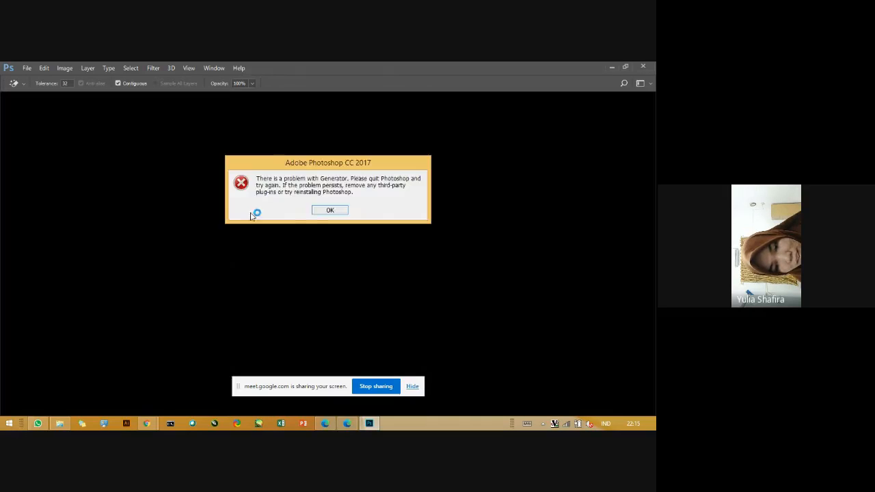
pyautogui.click(314, 210)
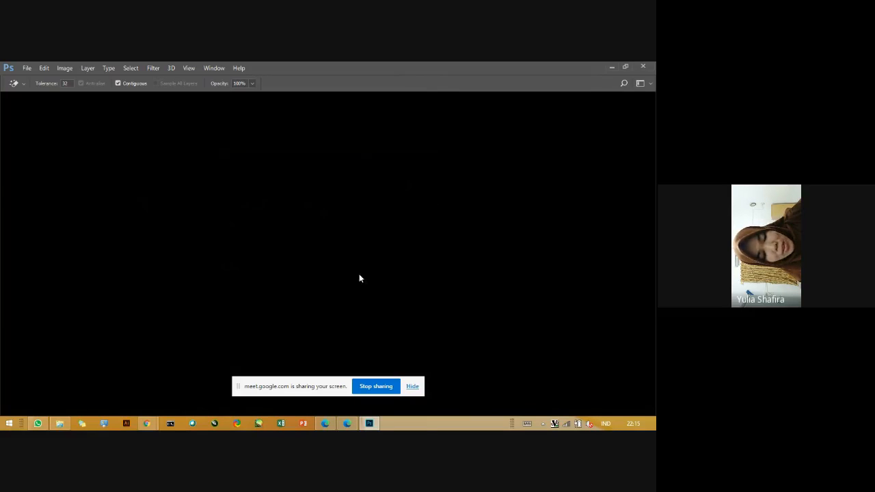
pyautogui.rightClick(148, 423)
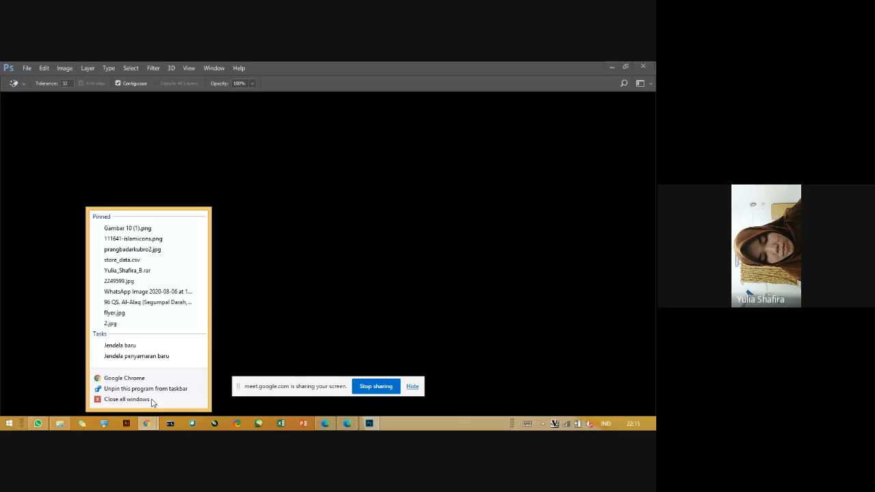
pyautogui.click(261, 321)
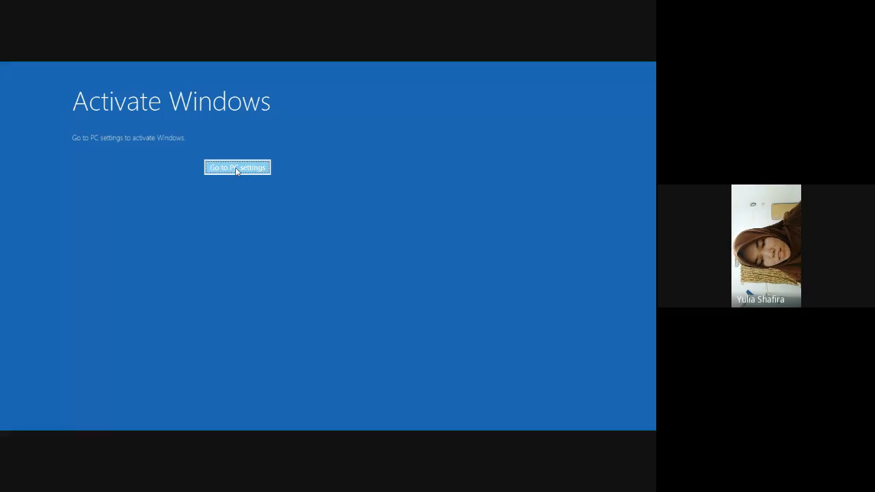
pyautogui.click(236, 169)
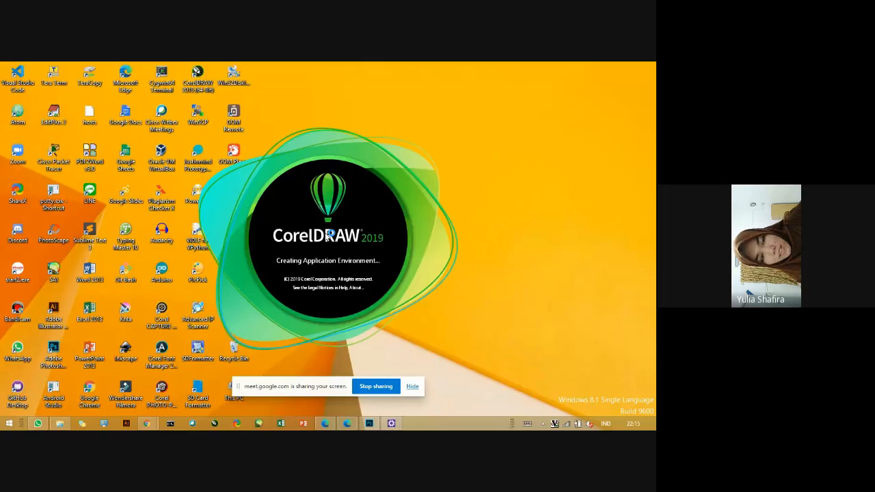
pyautogui.hotkey('ctrl', 'shift', 'Escape')
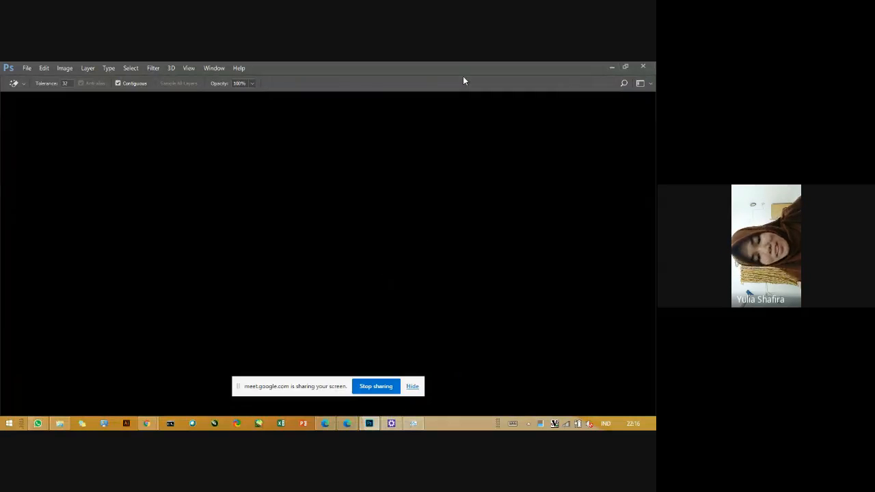
pyautogui.click(388, 428)
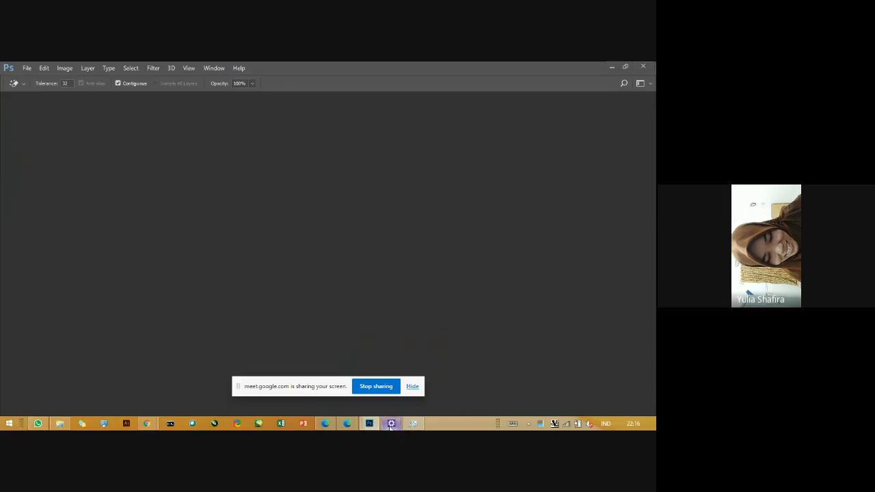
pyautogui.rightClick(388, 427)
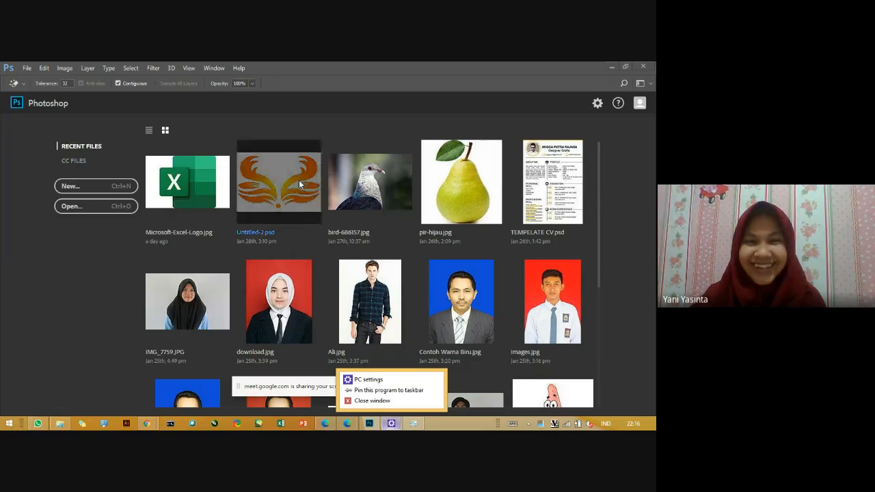
# Open Untitled-2.psd from the recent files and decline creating a new library from the document
pyautogui.click(299, 185)
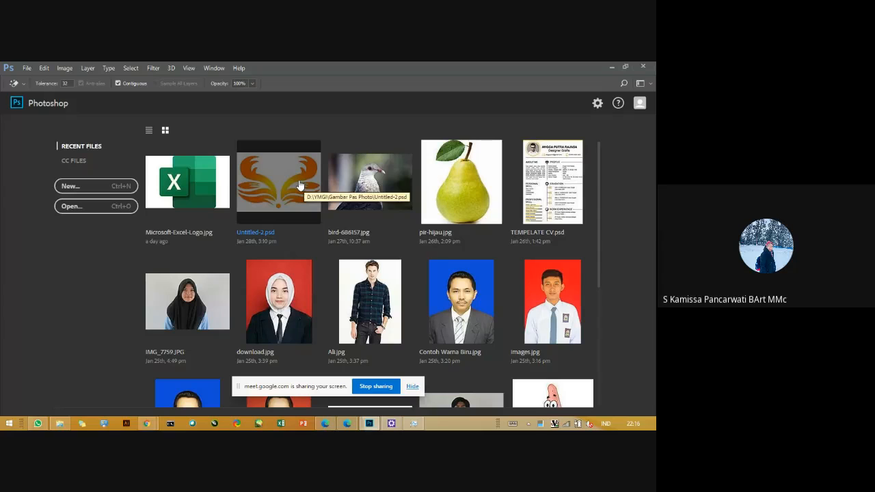
pyautogui.click(299, 184)
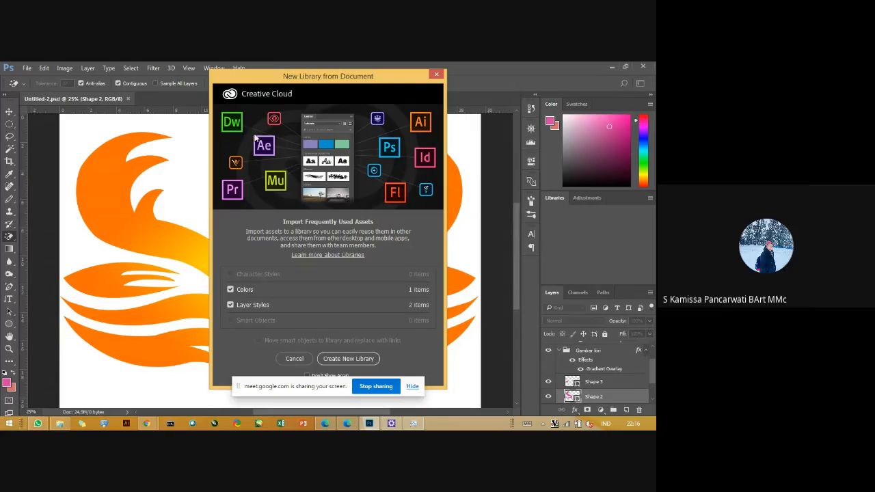
pyautogui.click(435, 76)
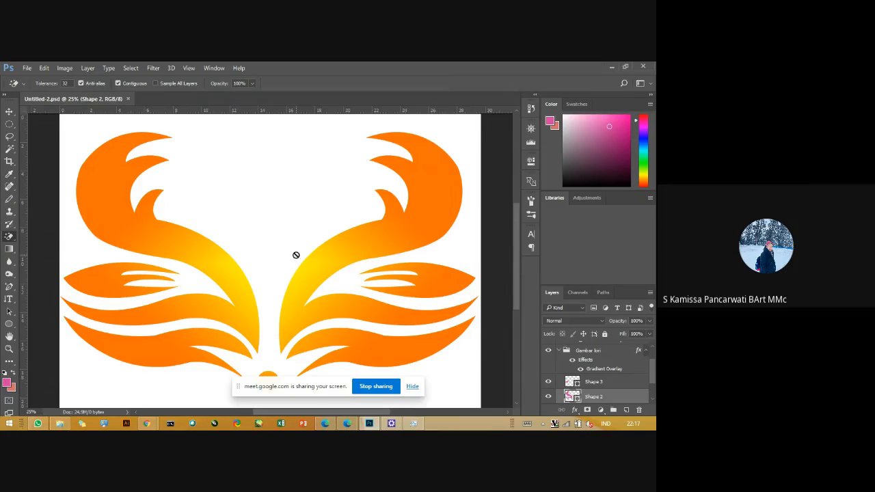
# Draw a closed six-point shape about 668 × 497 px between the upper wing tips with the Pen tool
pyautogui.click(8, 112)
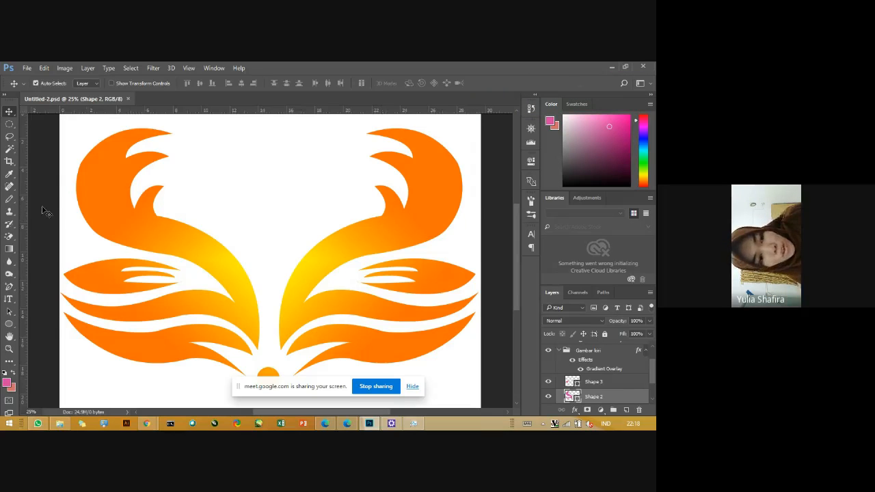
pyautogui.click(12, 287)
pyautogui.click(59, 287)
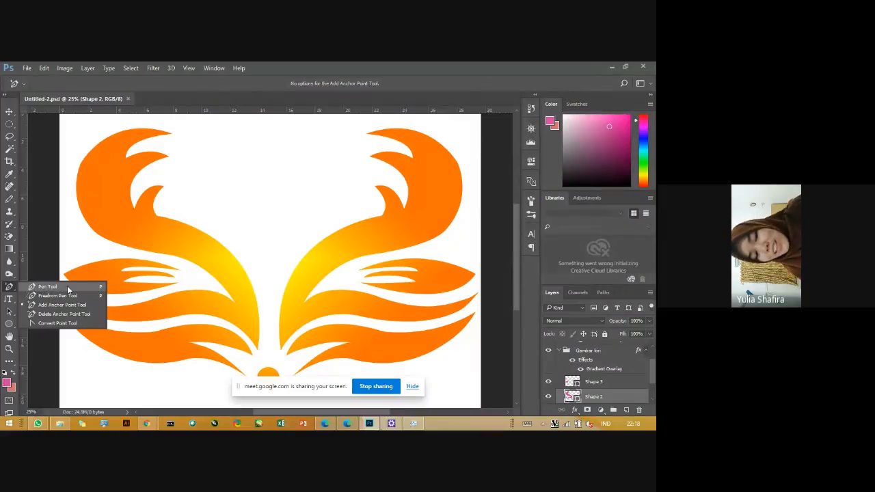
pyautogui.click(67, 286)
pyautogui.click(223, 182)
pyautogui.click(259, 210)
pyautogui.click(303, 196)
pyautogui.click(297, 160)
pyautogui.click(252, 151)
pyautogui.click(228, 174)
pyautogui.click(223, 181)
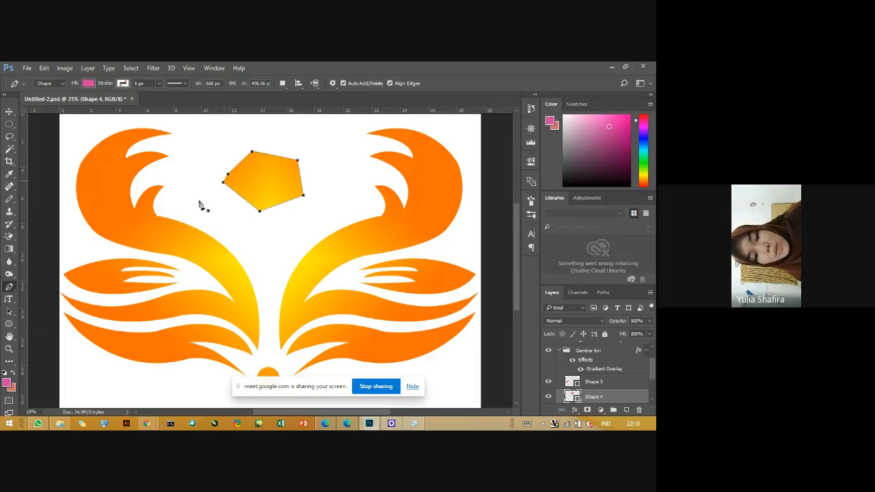
# Add anchor points on the new shape's lower-left, right and top edges and pull each outward into a curve
pyautogui.rightClick(14, 290)
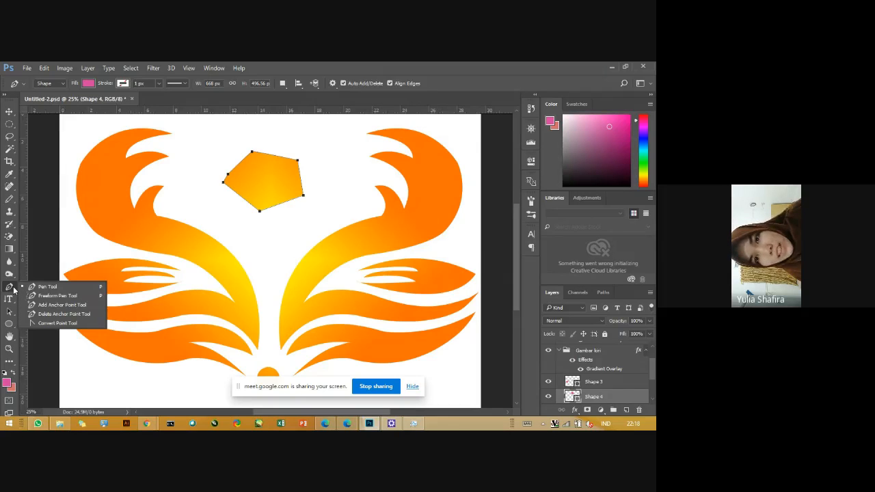
pyautogui.click(56, 305)
pyautogui.click(239, 196)
pyautogui.moveTo(238, 197); pyautogui.dragTo(224, 215)
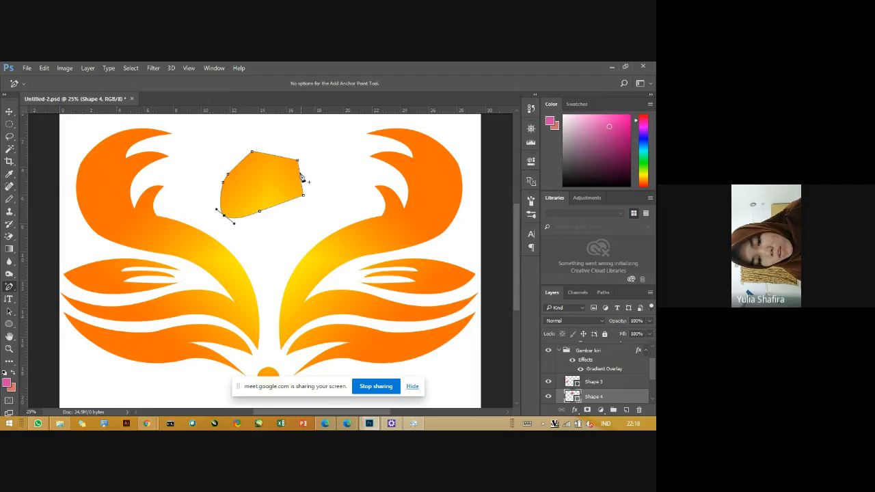
pyautogui.moveTo(301, 179); pyautogui.dragTo(326, 175)
pyautogui.click(274, 157)
pyautogui.moveTo(275, 159); pyautogui.dragTo(283, 130)
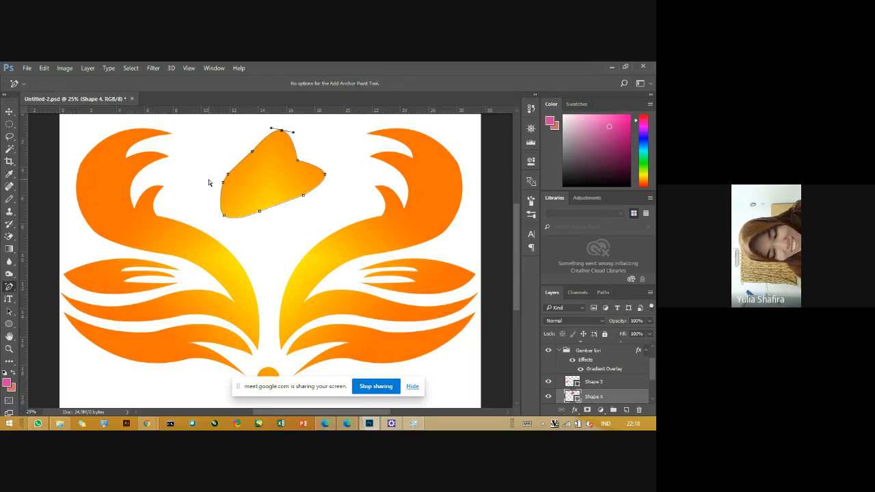
# Delete the shape's added top anchor point and the whole pen-drawn shape between the wings
pyautogui.press('Delete')
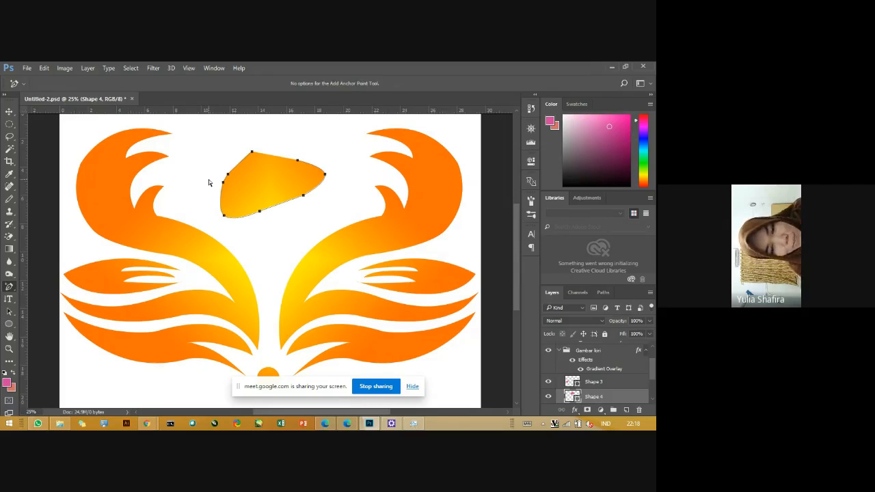
pyautogui.click(11, 113)
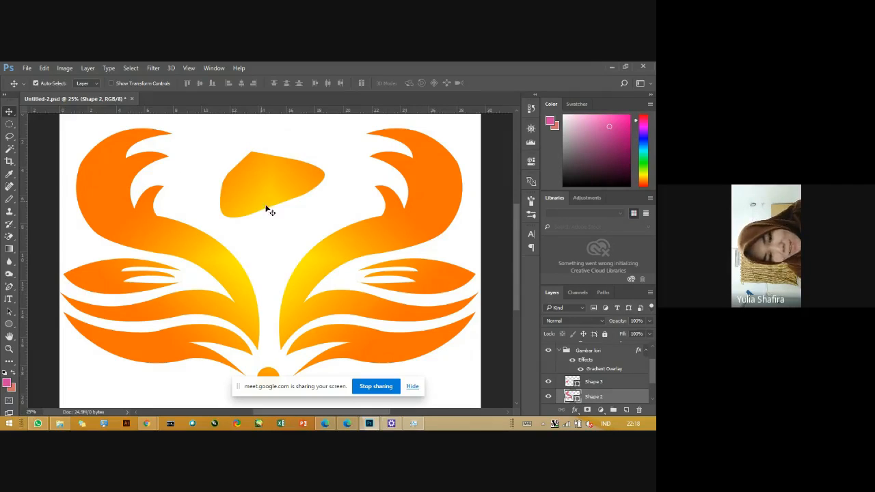
pyautogui.press('Delete')
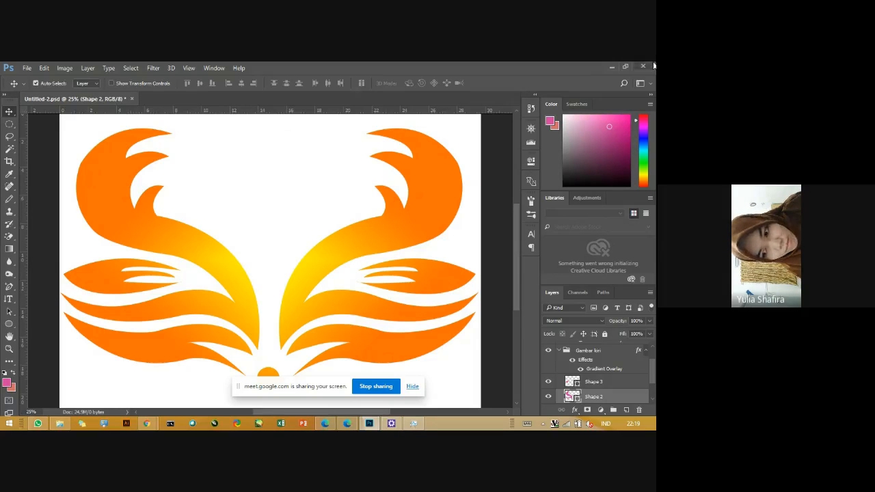
# Minimise Photoshop, cancel CorelDRAW's new document and end the CorelDRAW 2019 (64-Bit) task in Task Manager
pyautogui.click(612, 66)
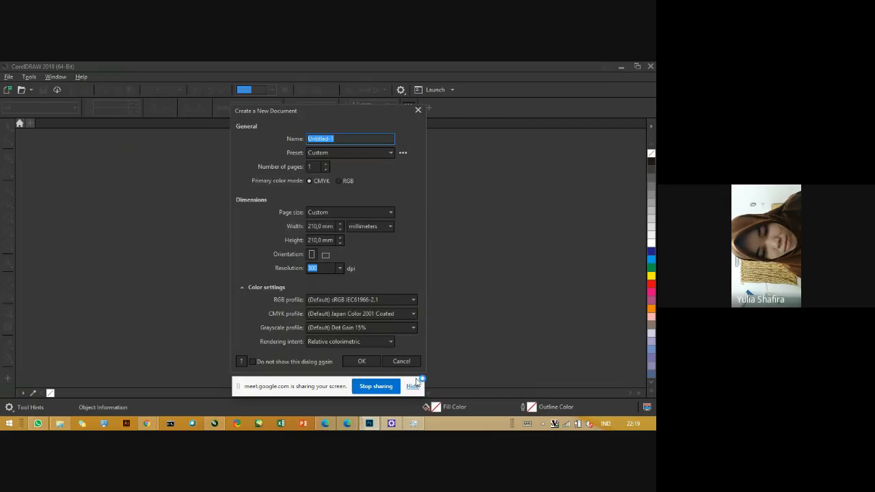
pyautogui.click(401, 362)
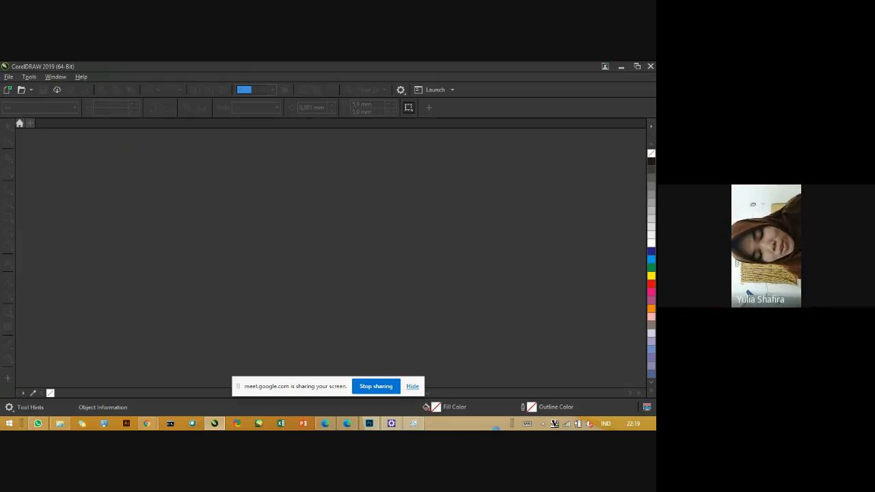
pyautogui.rightClick(478, 424)
pyautogui.click(486, 392)
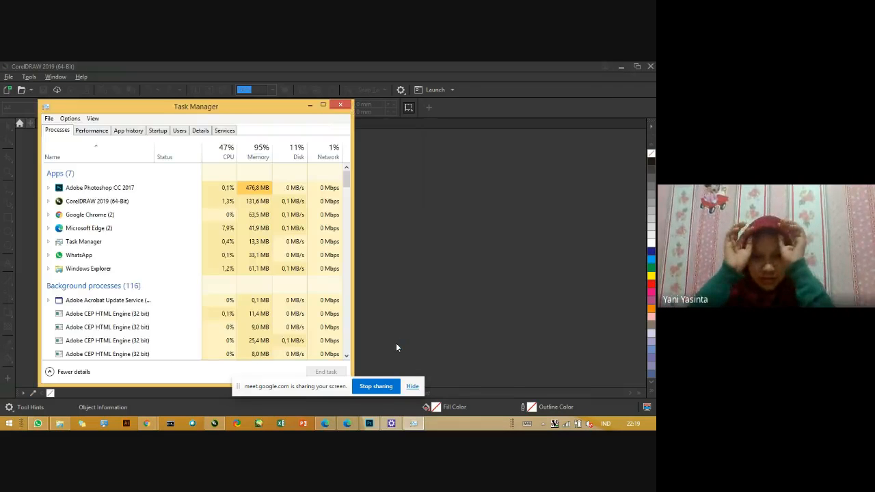
pyautogui.click(130, 201)
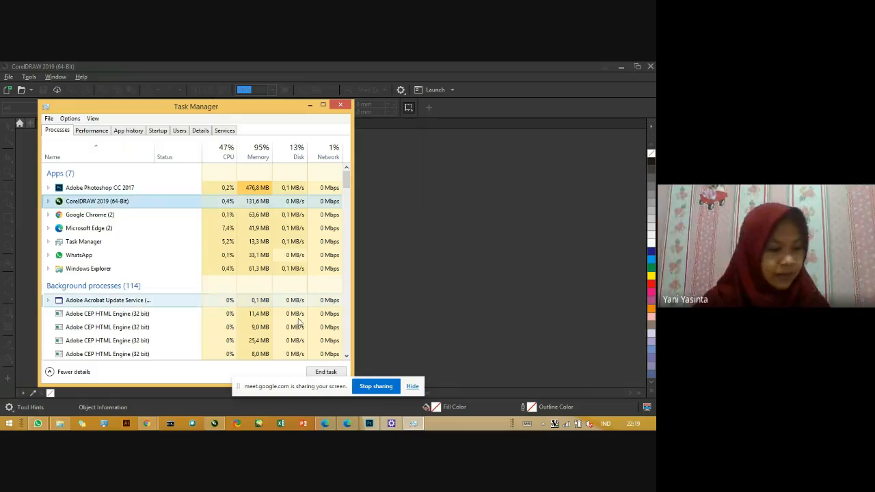
pyautogui.click(331, 372)
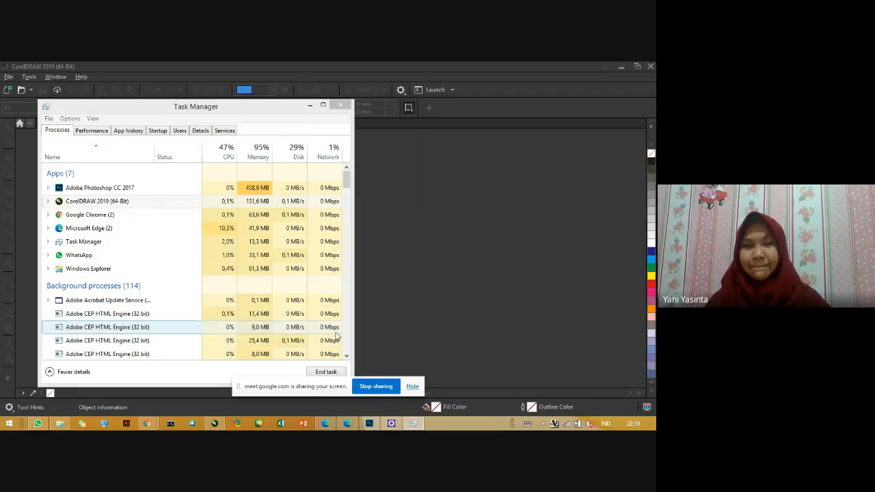
pyautogui.moveTo(265, 108); pyautogui.dragTo(292, 91)
pyautogui.click(165, 184)
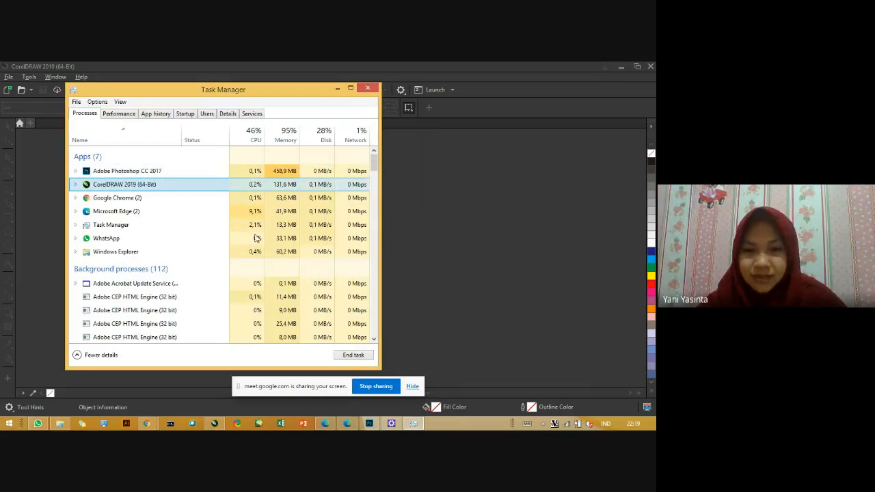
pyautogui.click(353, 355)
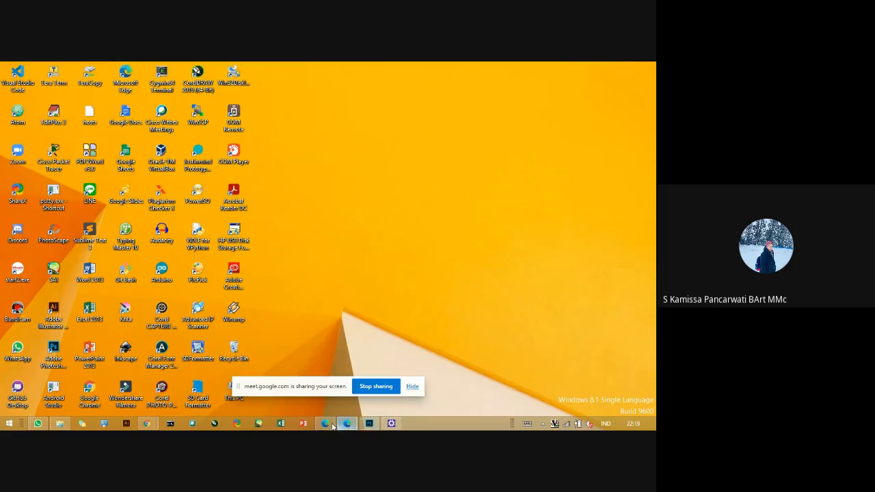
# Switch back to the 10 × 10 cm Canva design in Google Chrome
pyautogui.moveTo(143, 424)
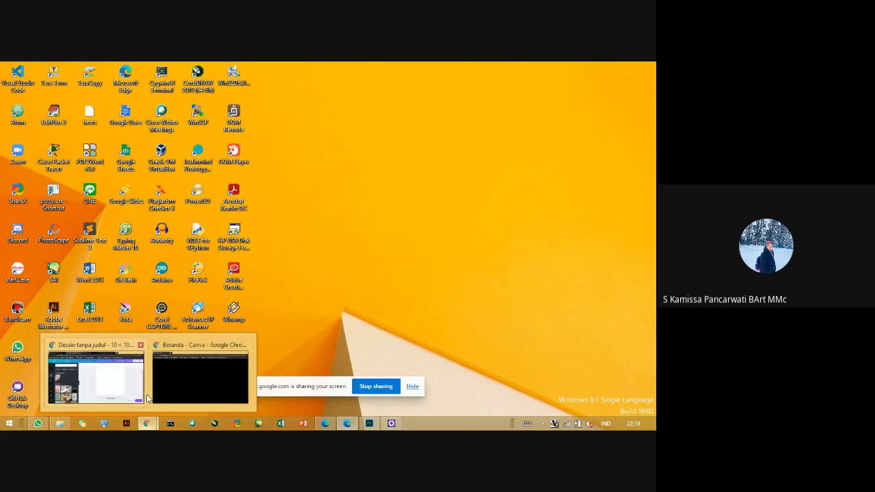
pyautogui.click(119, 380)
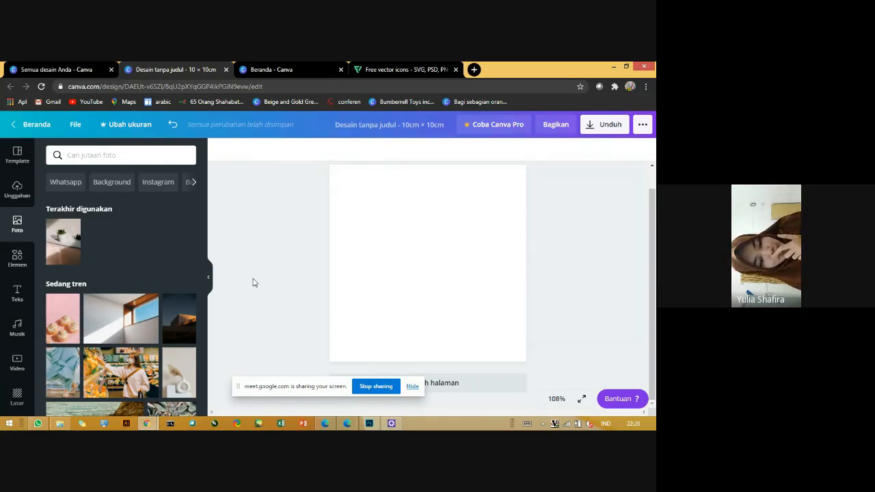
# Hide the screen-sharing notice, minimise the Canva browser window and switch to the Google Meet call in Microsoft Edge
pyautogui.scroll(-1, 123, 347)
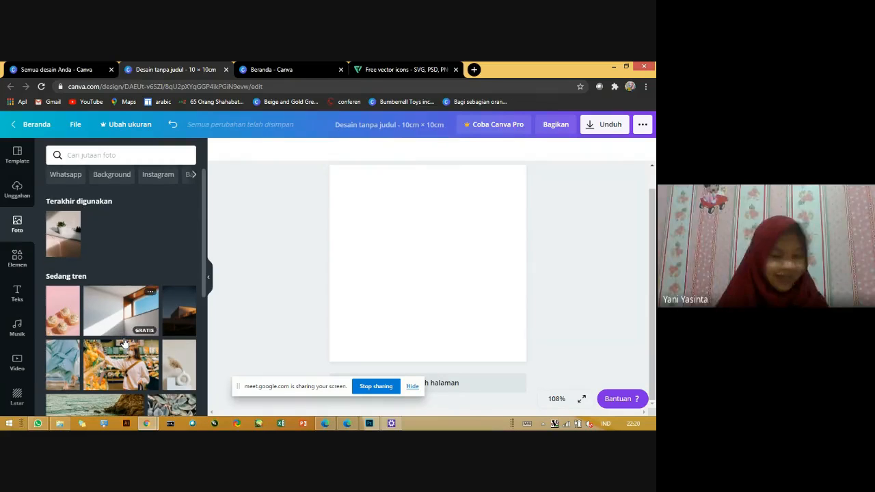
pyautogui.scroll(-2, 122, 346)
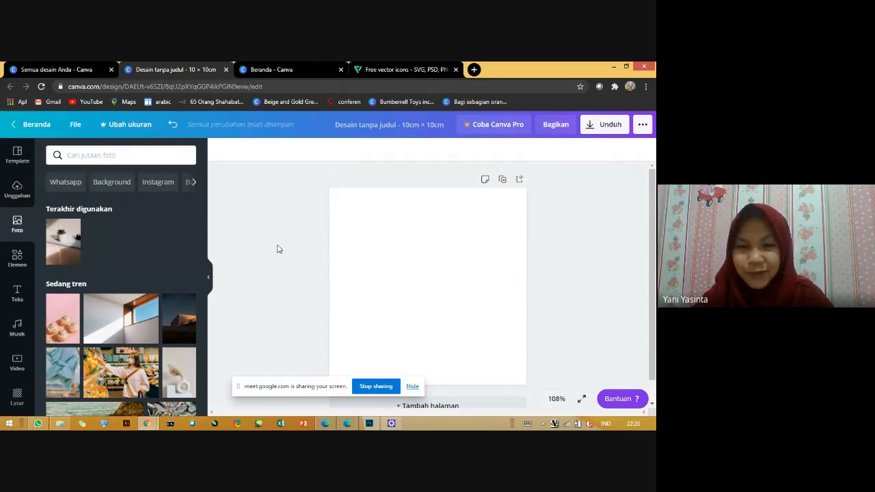
pyautogui.click(413, 387)
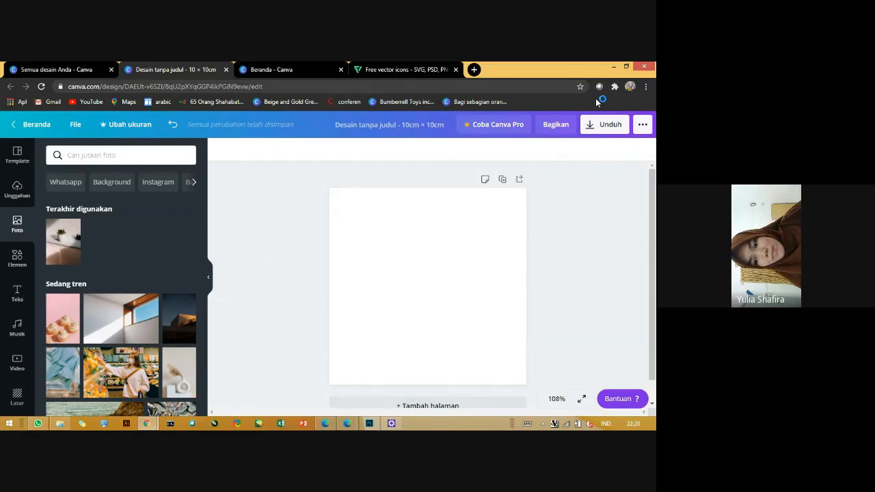
pyautogui.click(613, 68)
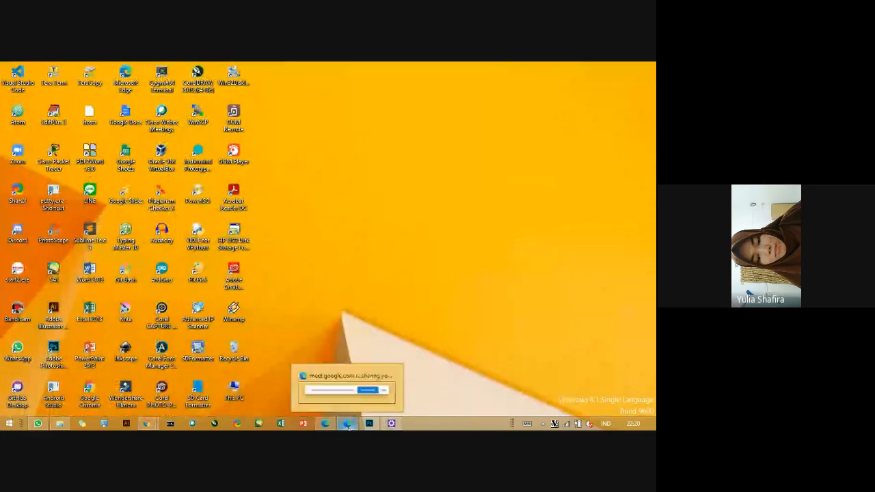
pyautogui.click(326, 425)
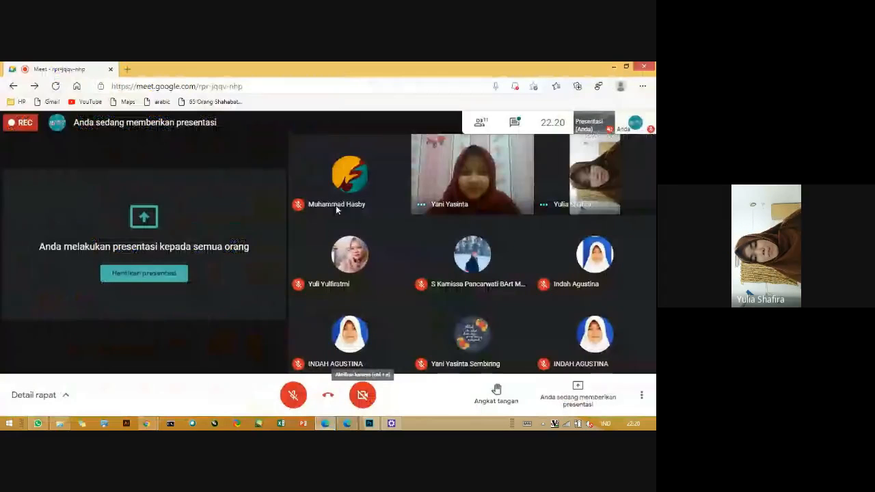
pyautogui.moveTo(471, 176)
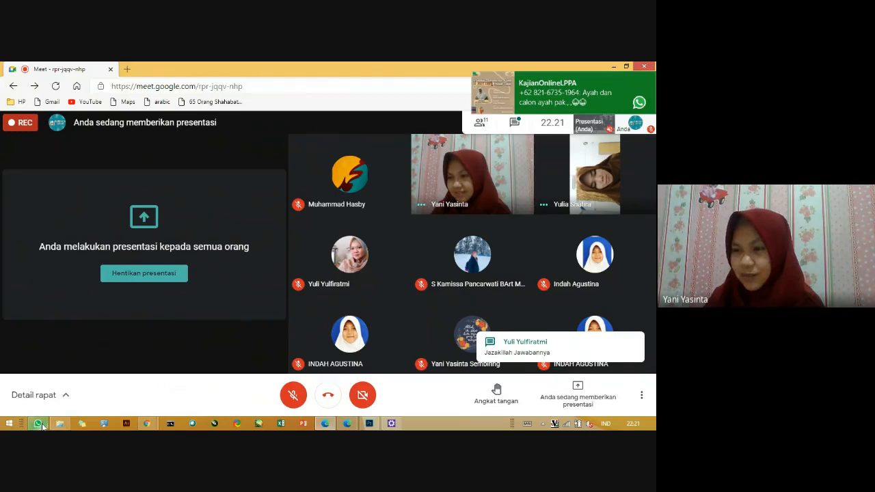
pyautogui.moveTo(40, 426)
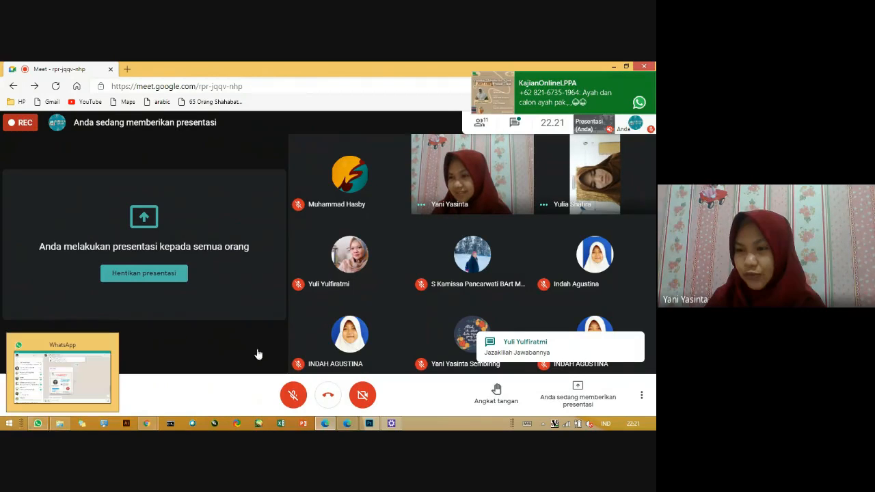
pyautogui.click(35, 426)
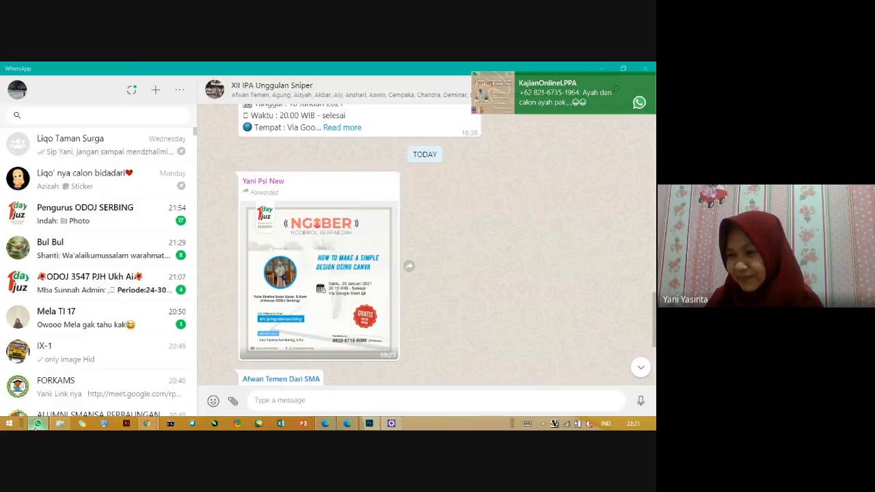
pyautogui.click(36, 426)
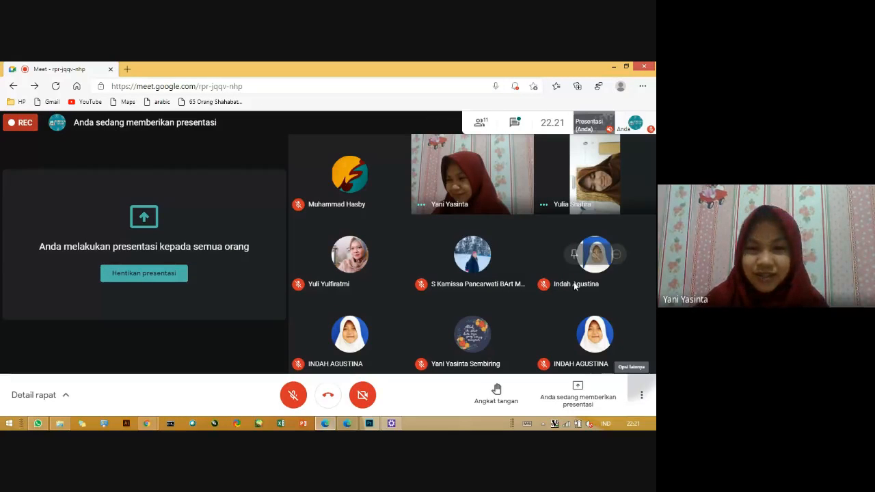
pyautogui.click(641, 395)
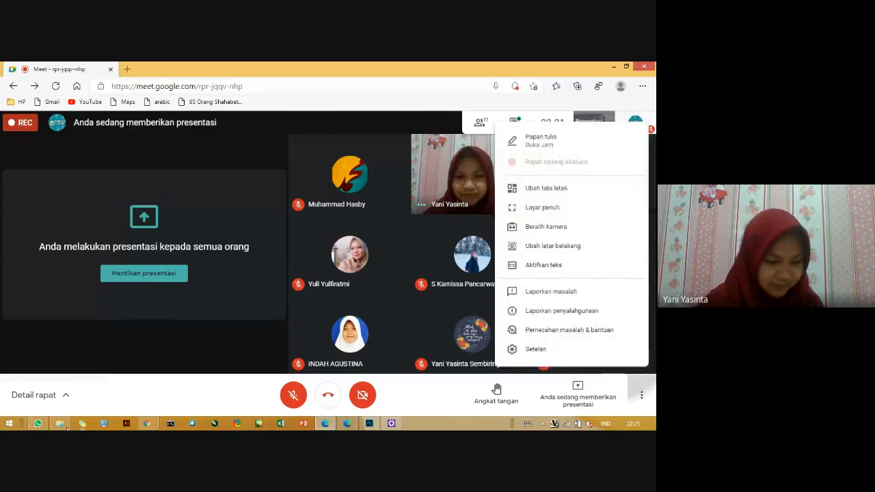
pyautogui.click(59, 425)
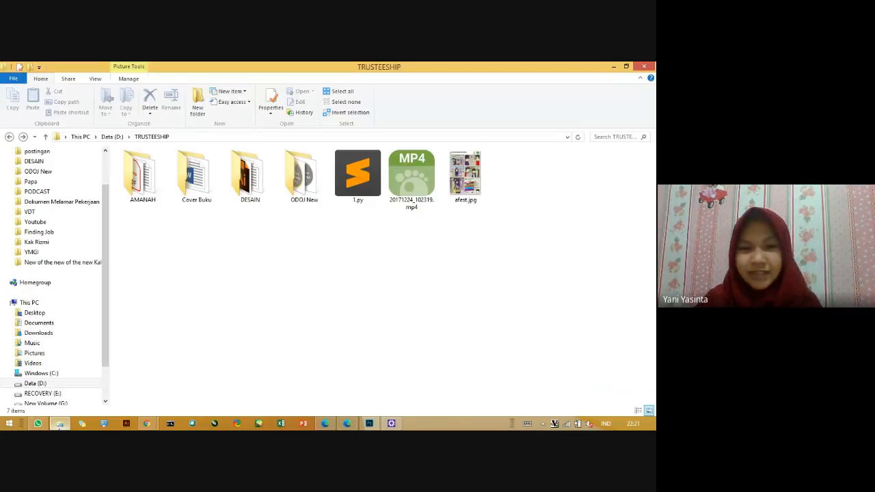
pyautogui.click(59, 425)
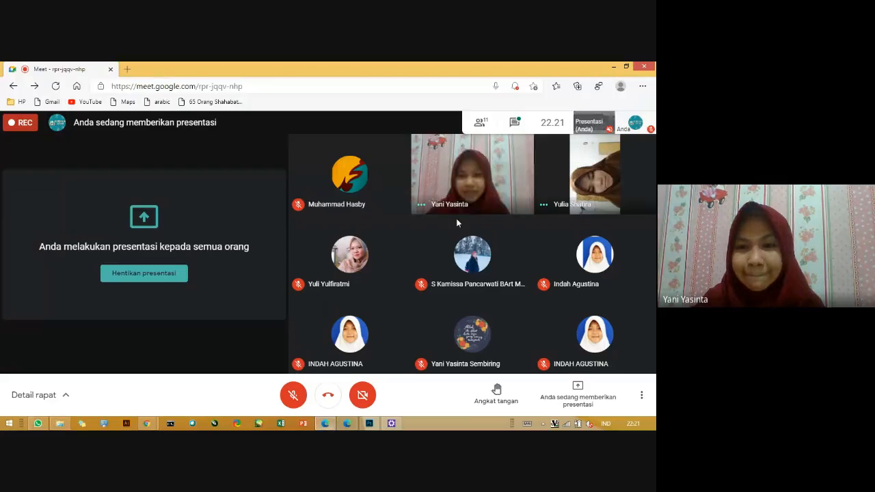